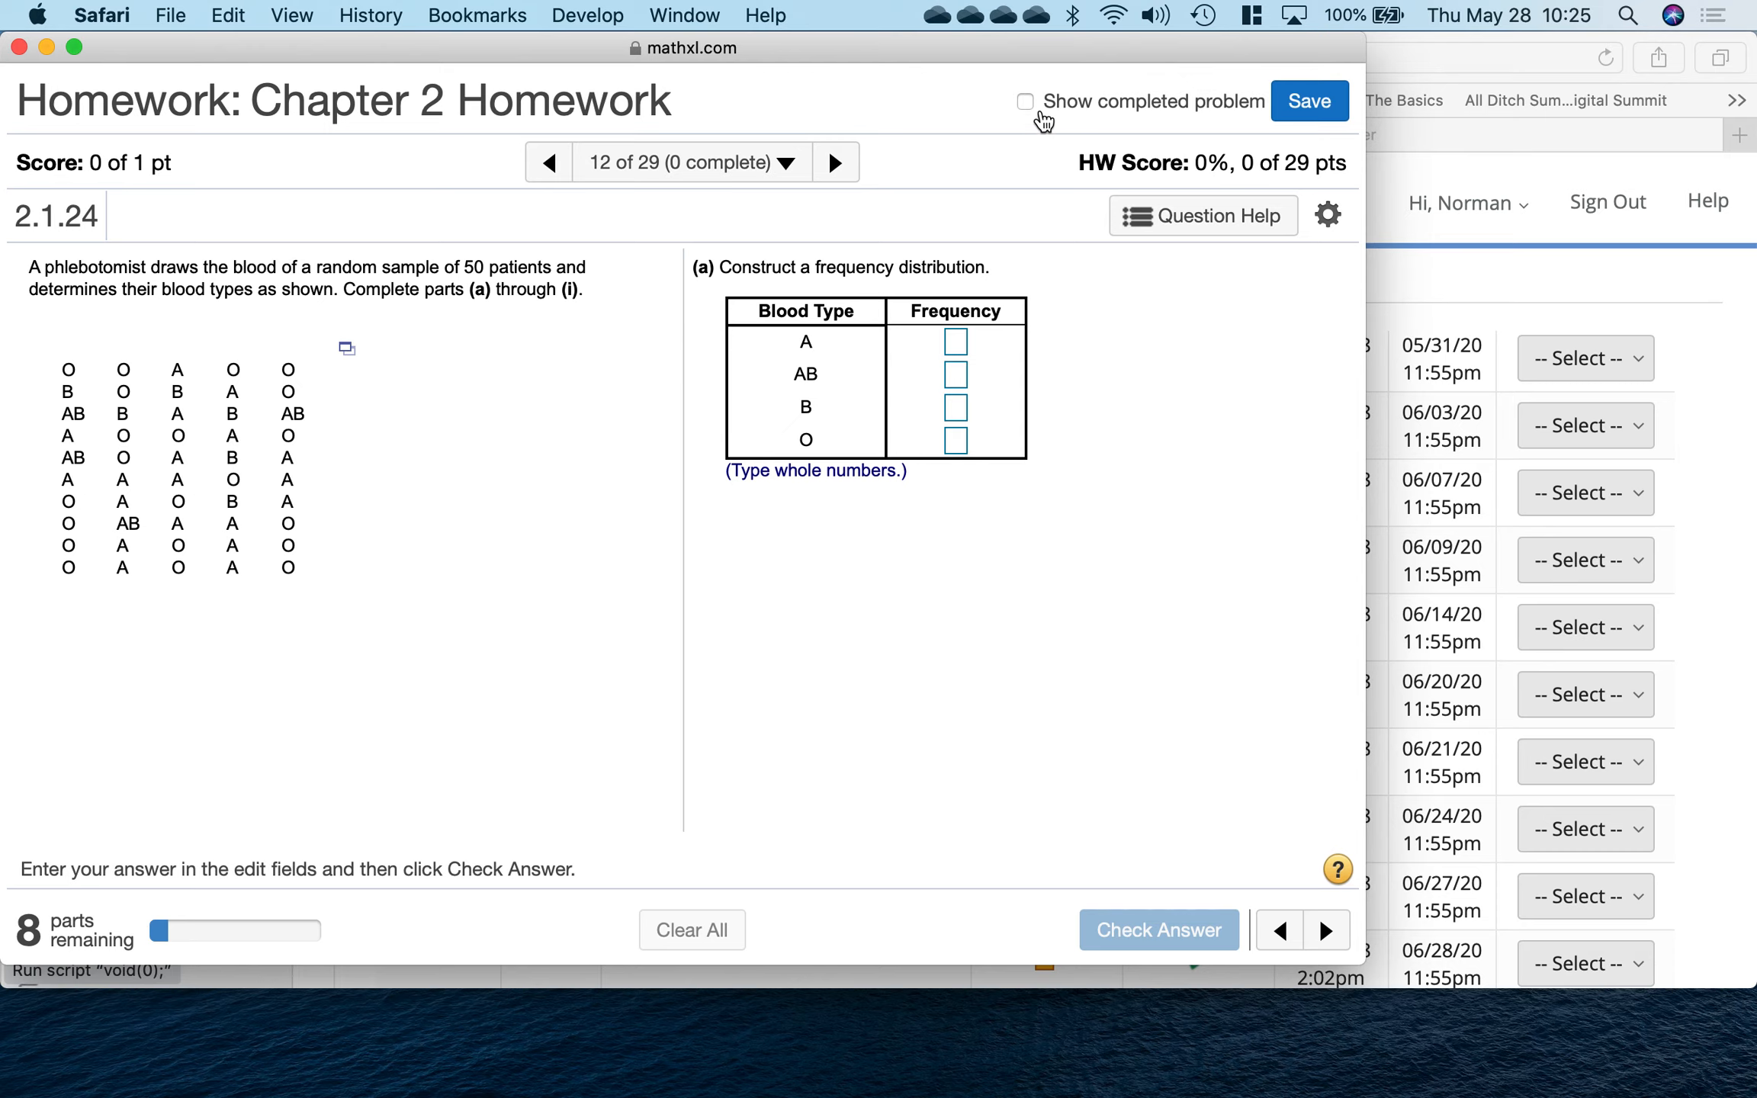
Step: Show the completed version of the blood type problem and open its data set in StatCrunch
left_click(1025, 102)
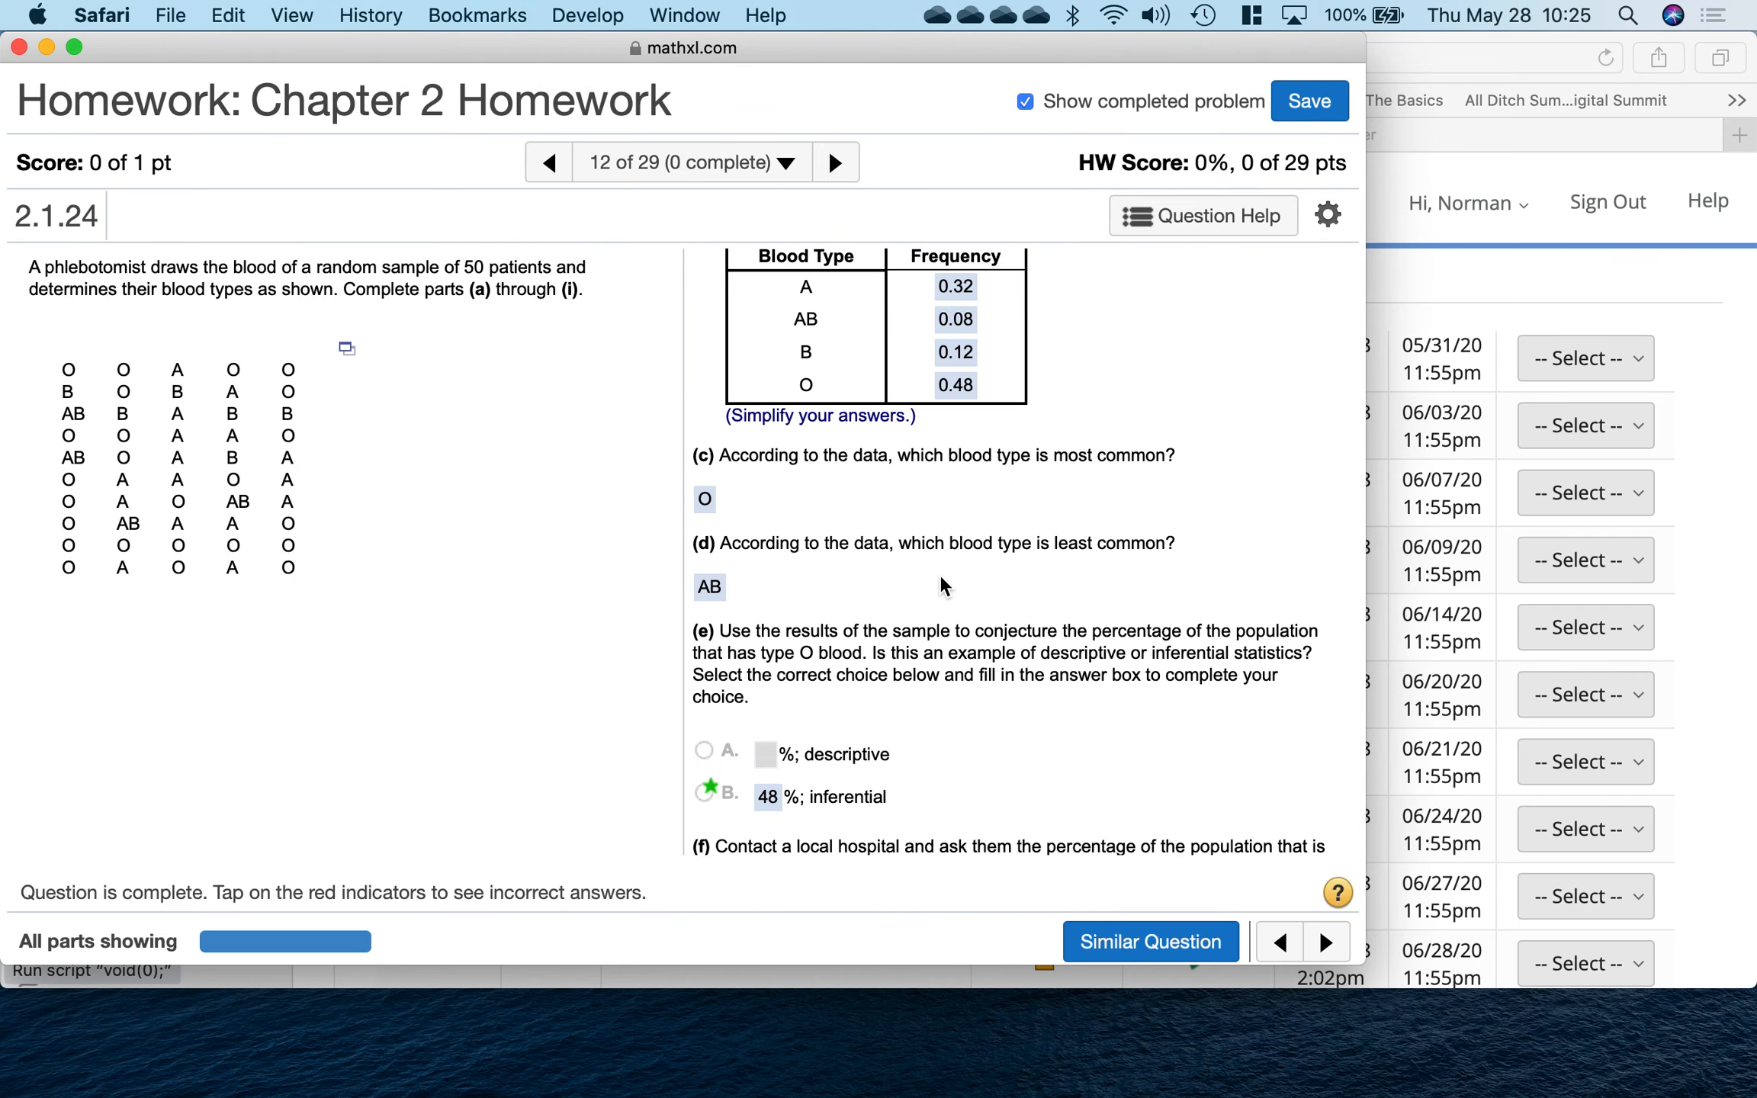
scroll(946, 588, "up", 4)
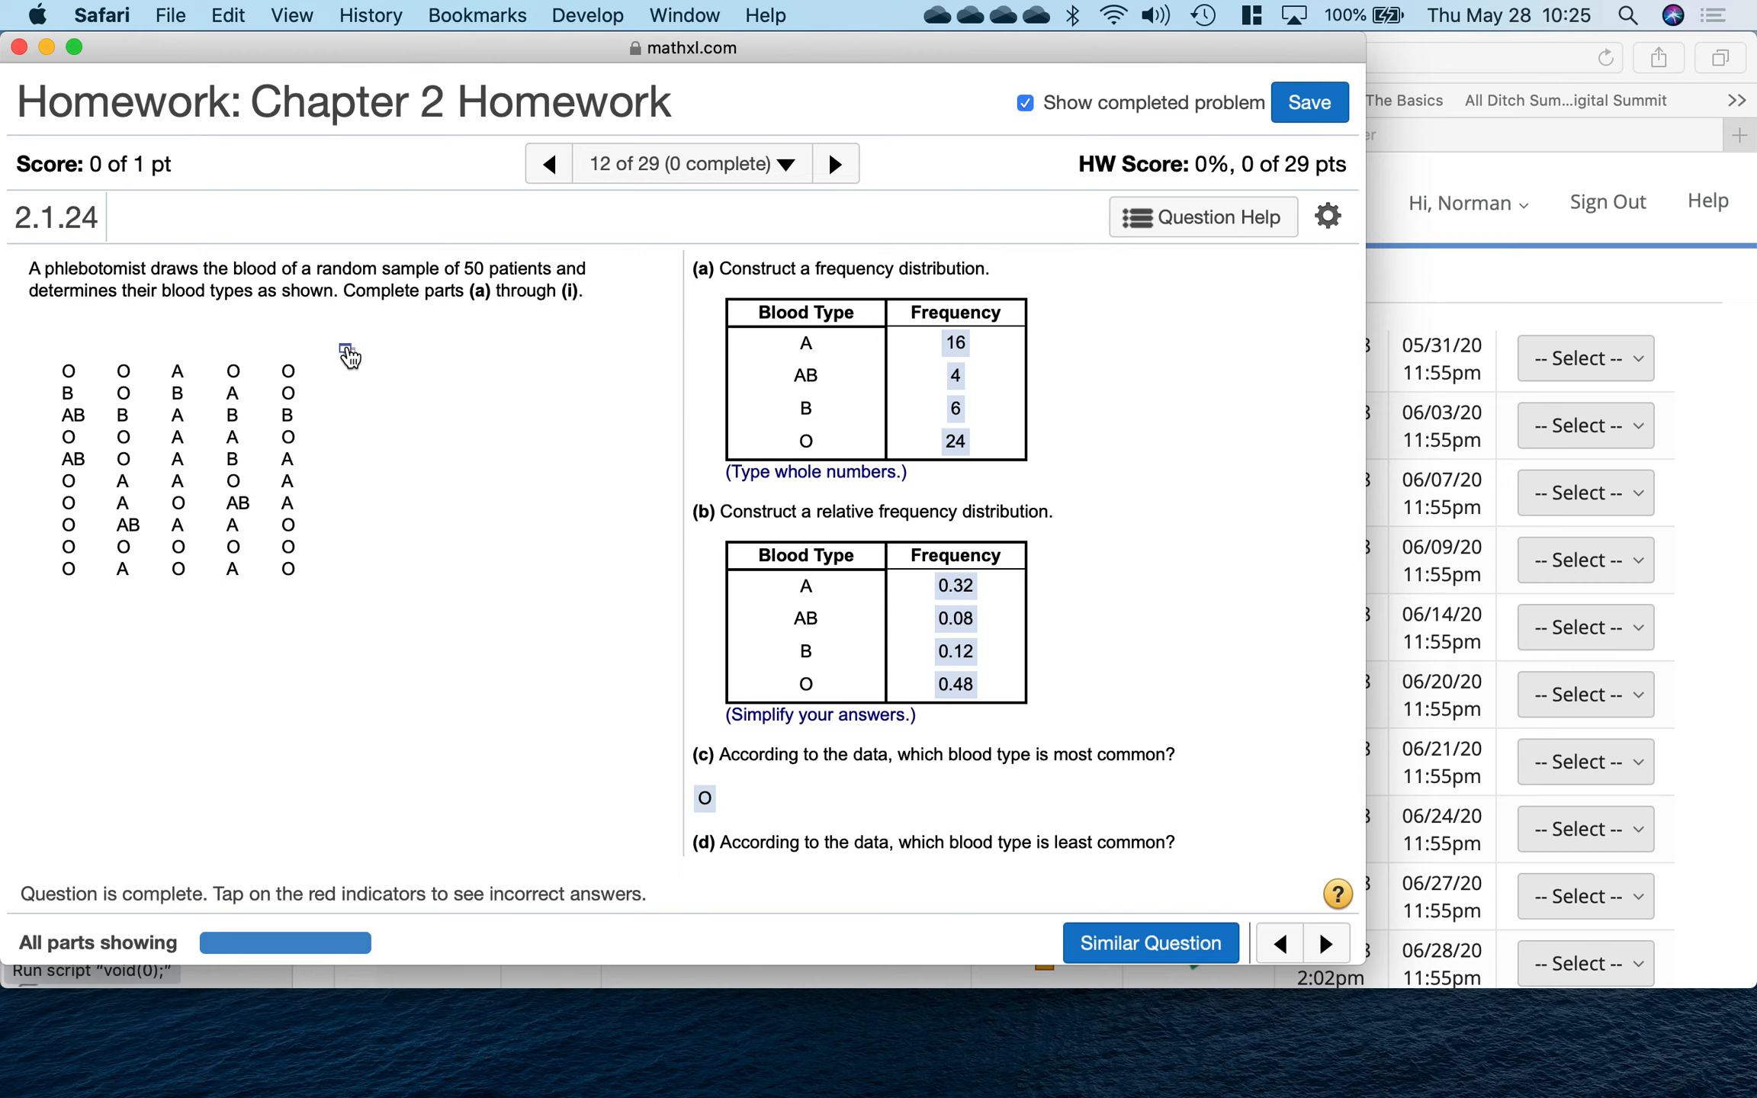
left_click(347, 351)
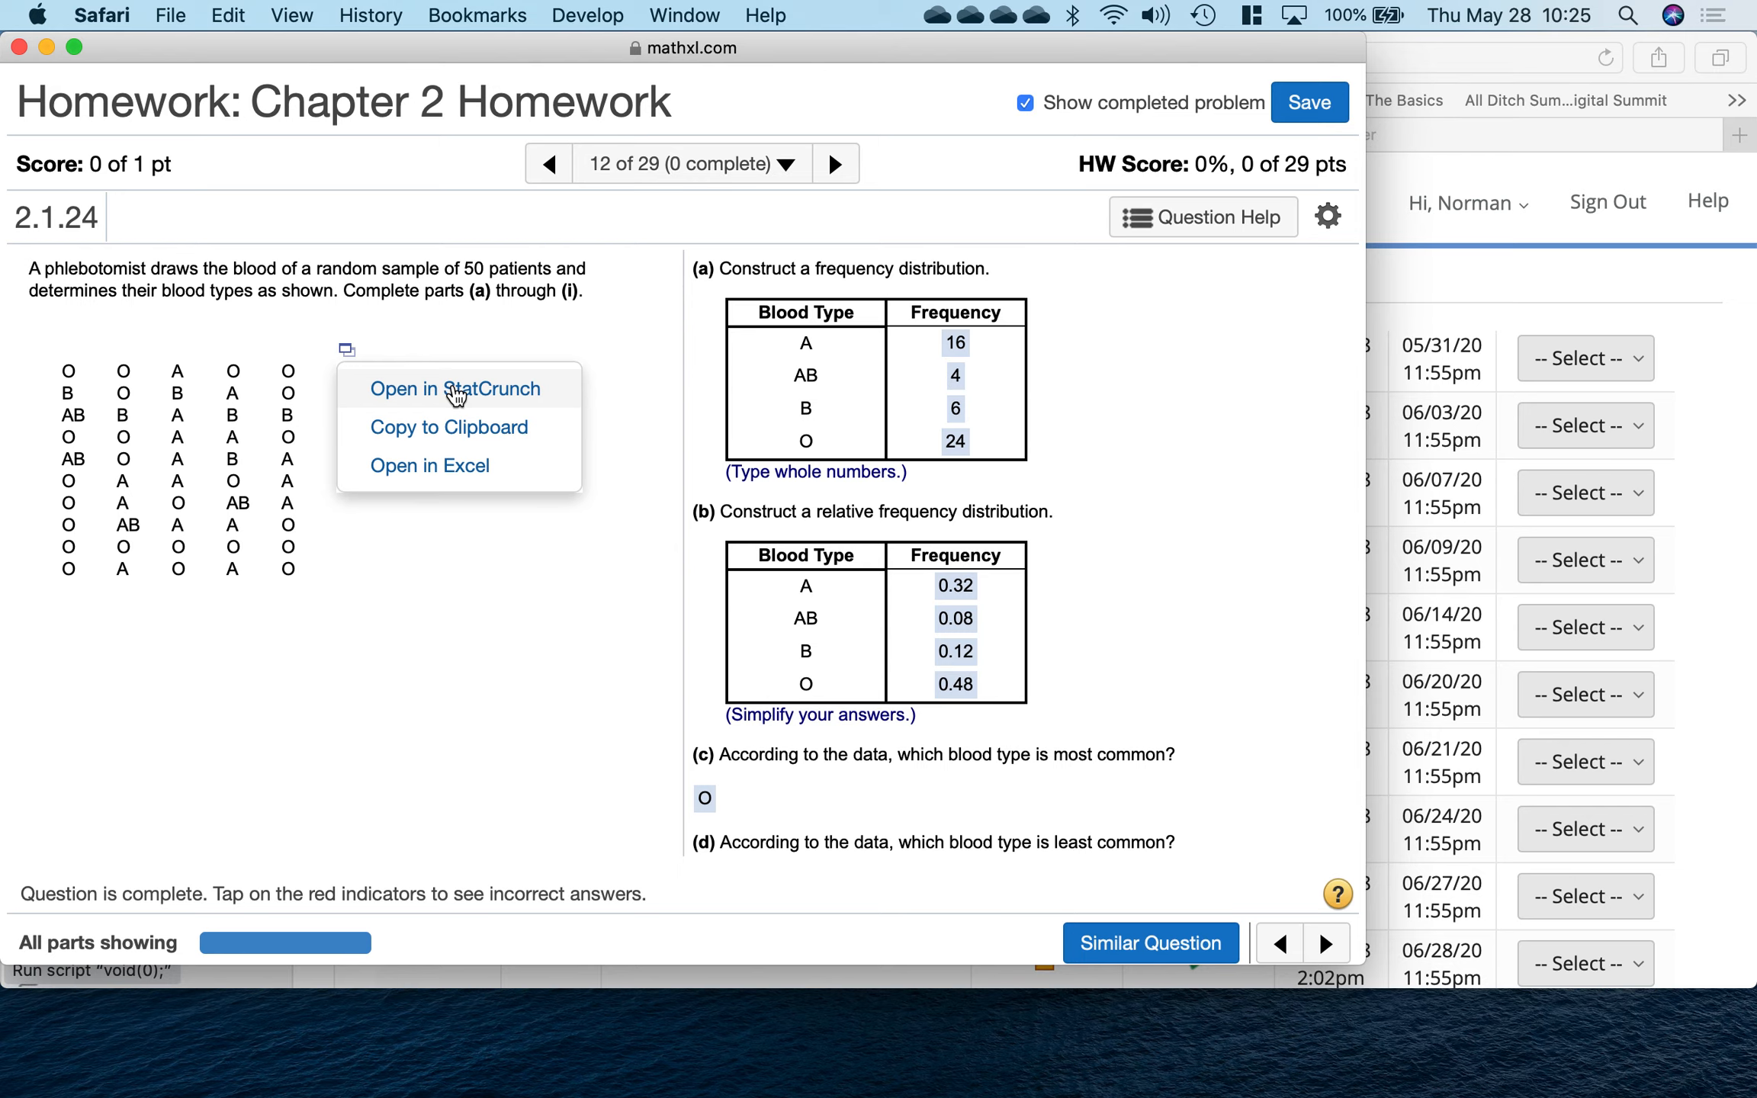
left_click(456, 391)
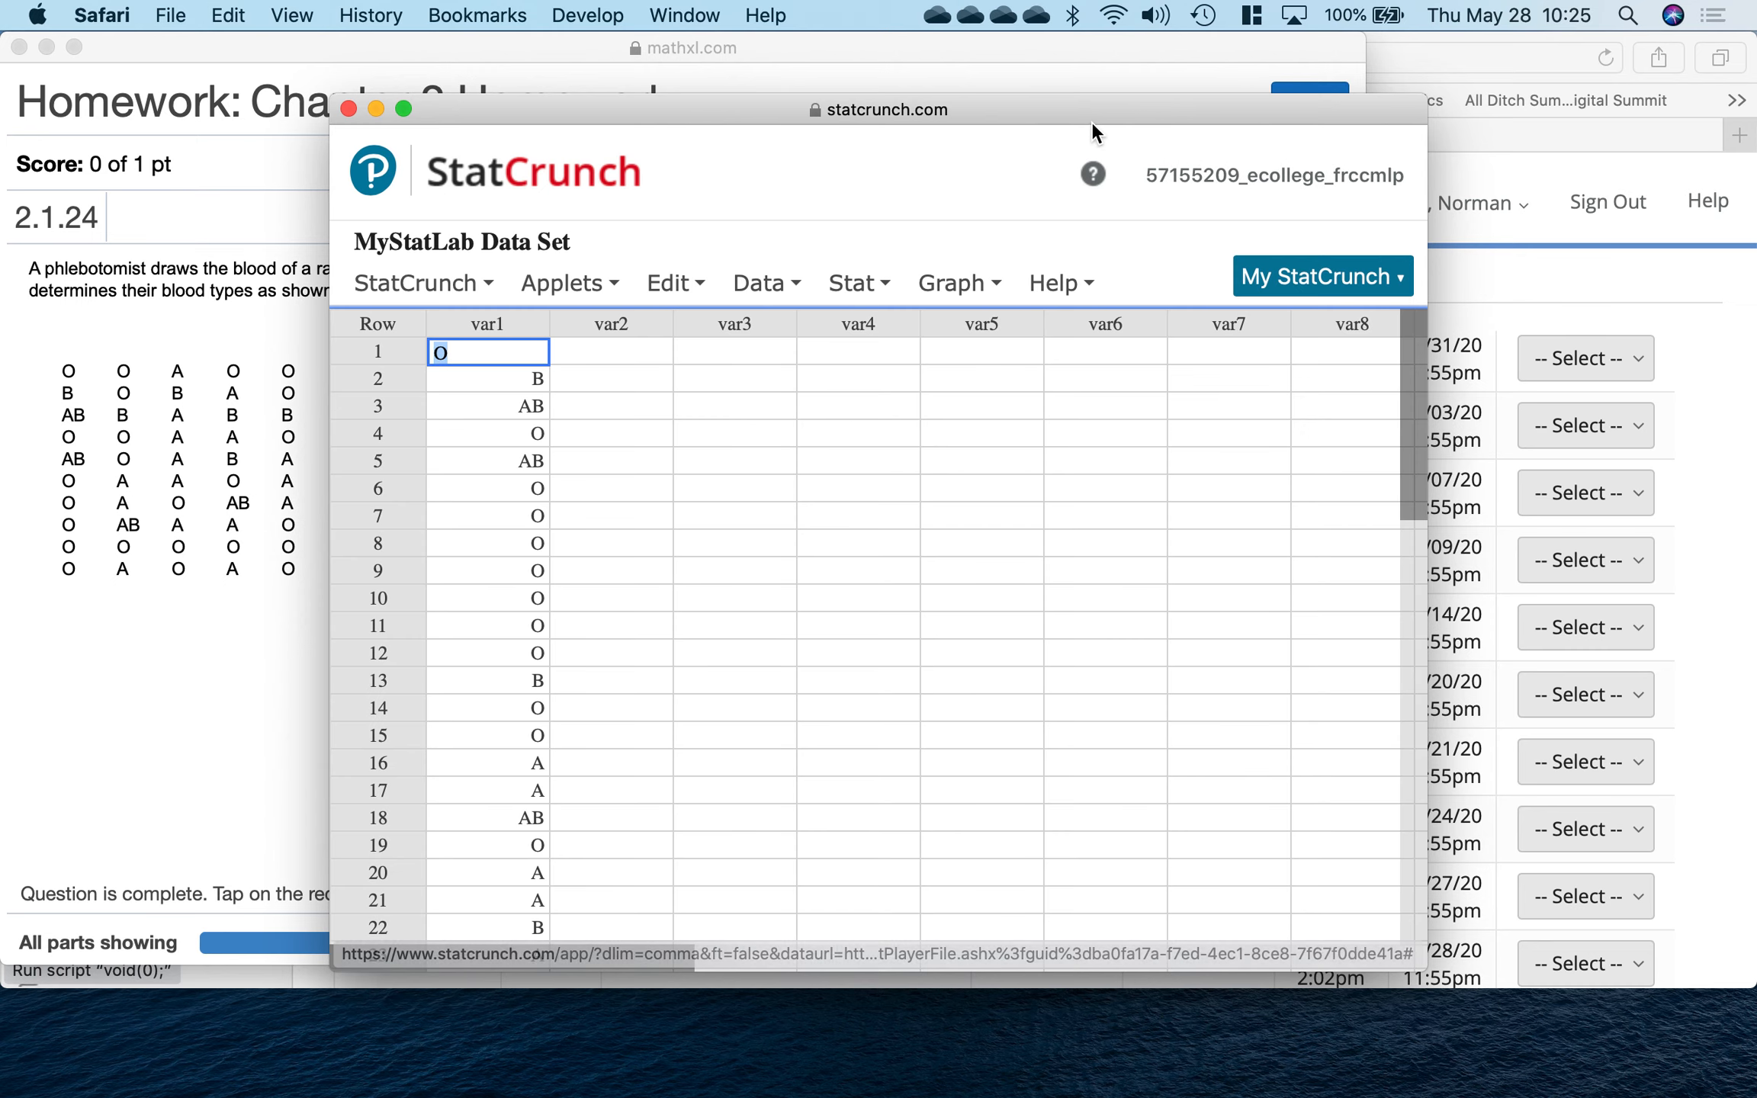
left_click_drag(1123, 105, 958, 44)
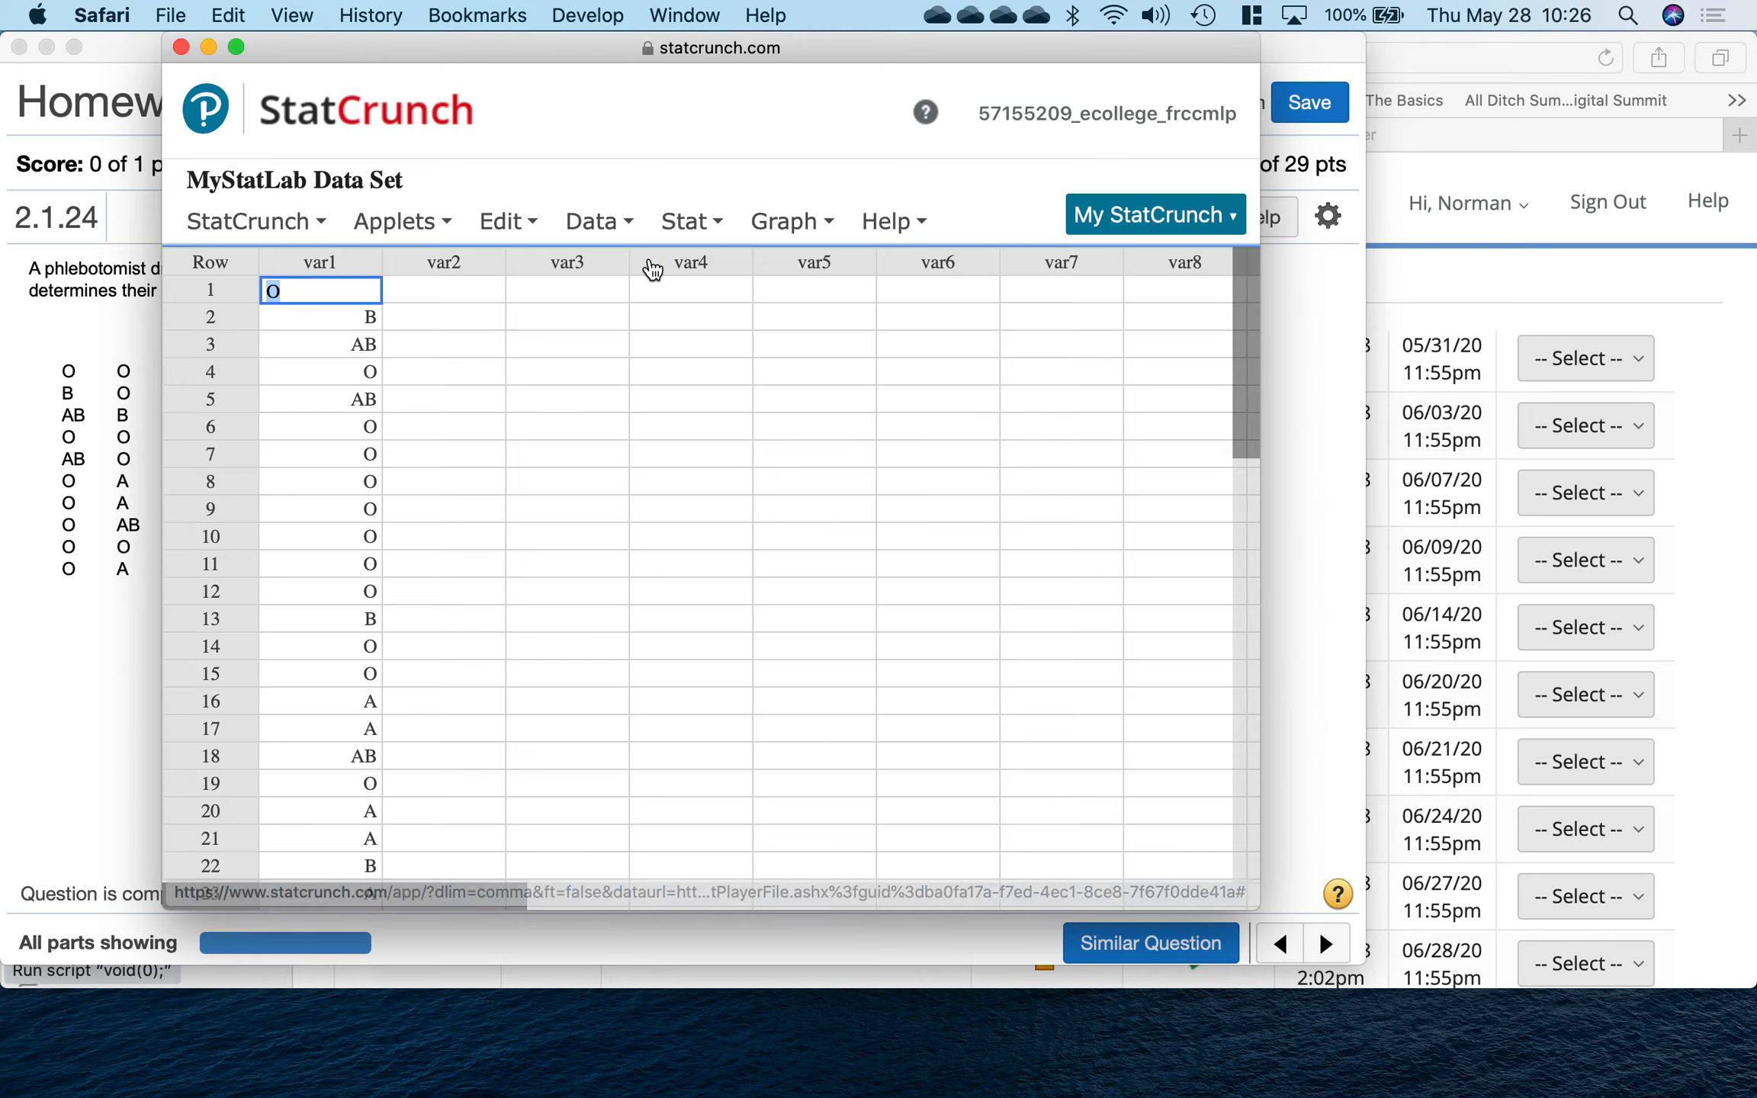
Step: Compute a frequency table for var1 with only the Frequency statistic
left_click(696, 224)
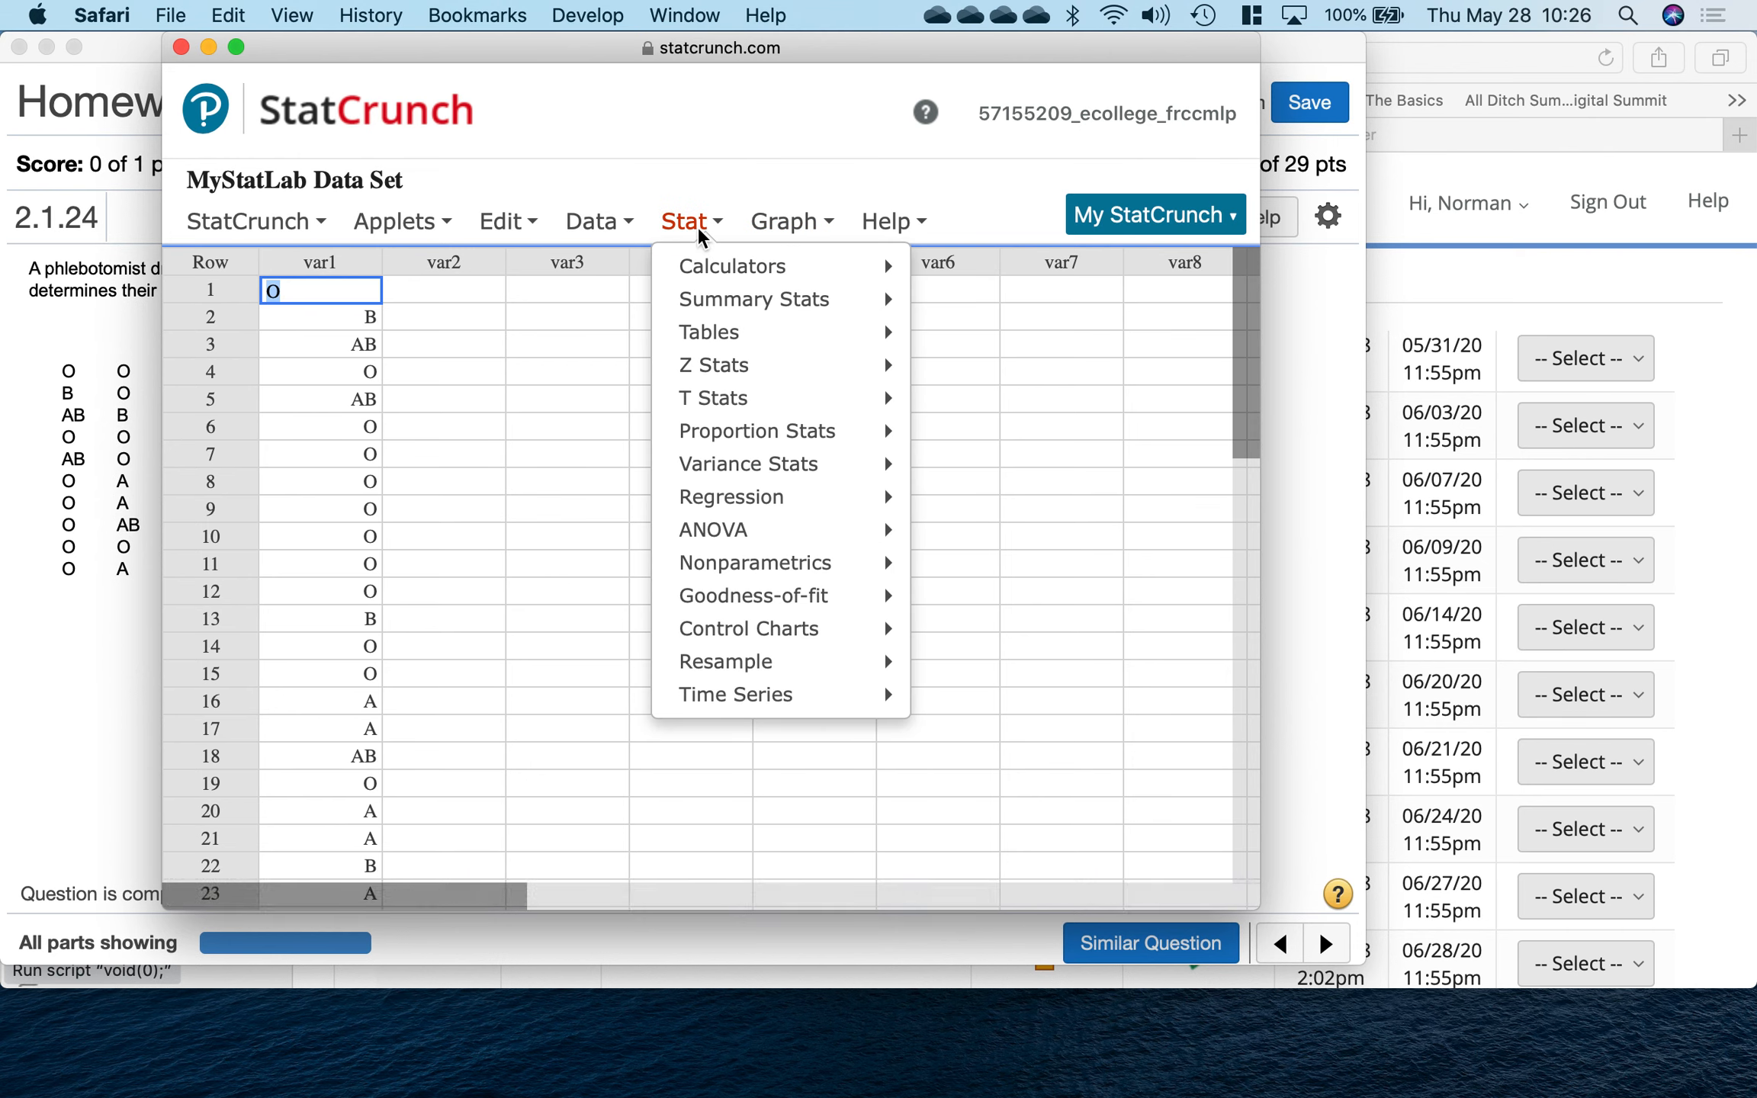
left_click(643, 223)
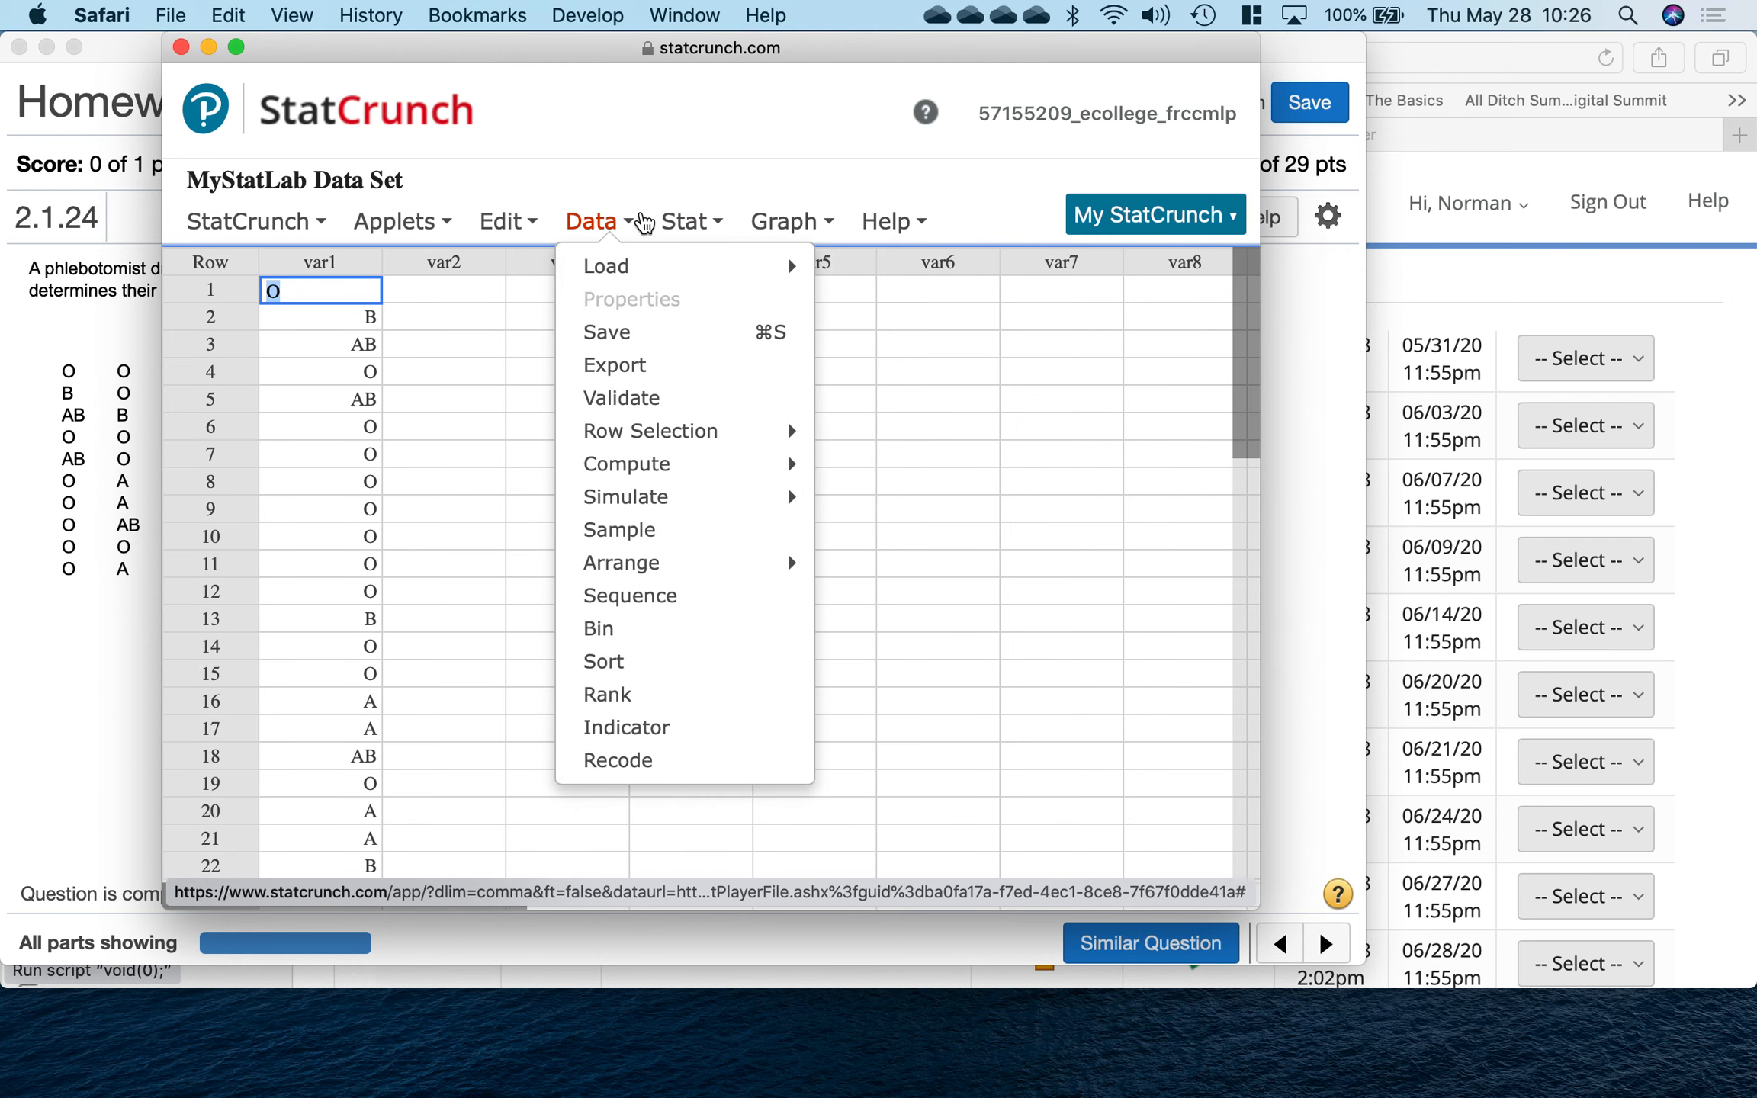
mouse_move(698, 226)
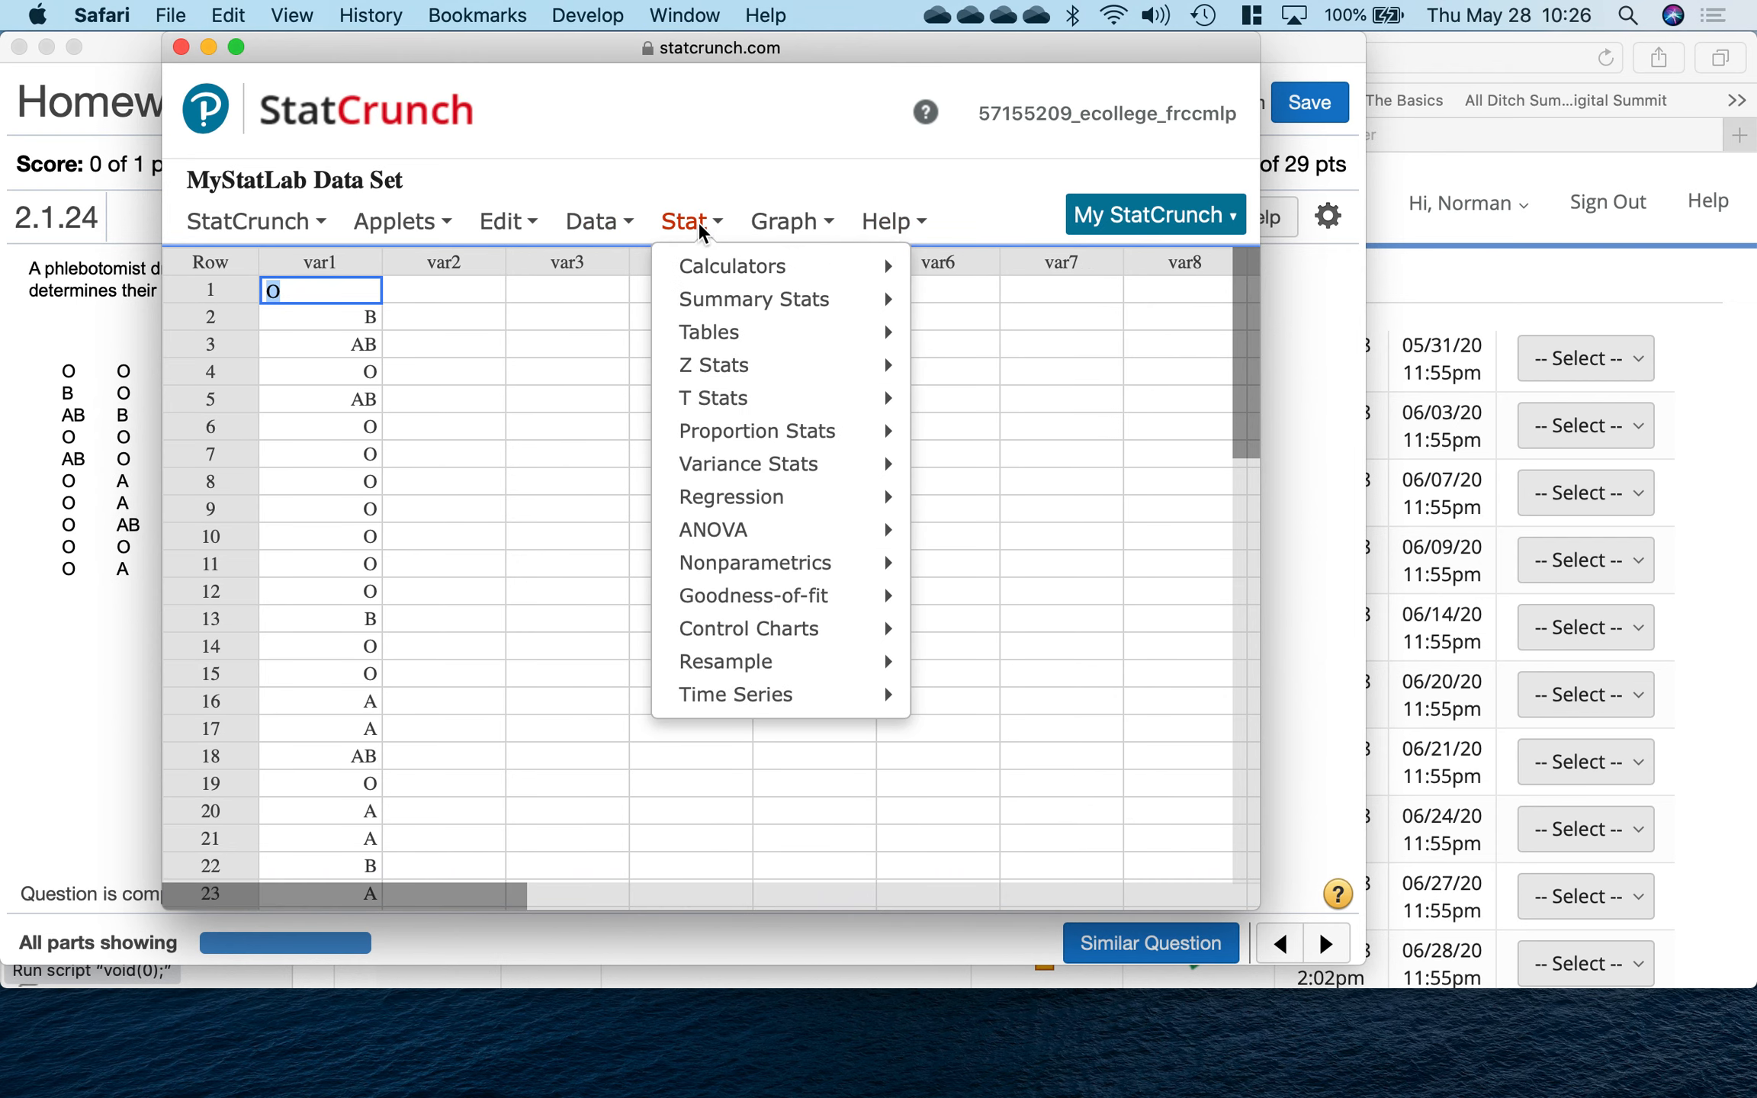
mouse_move(717, 336)
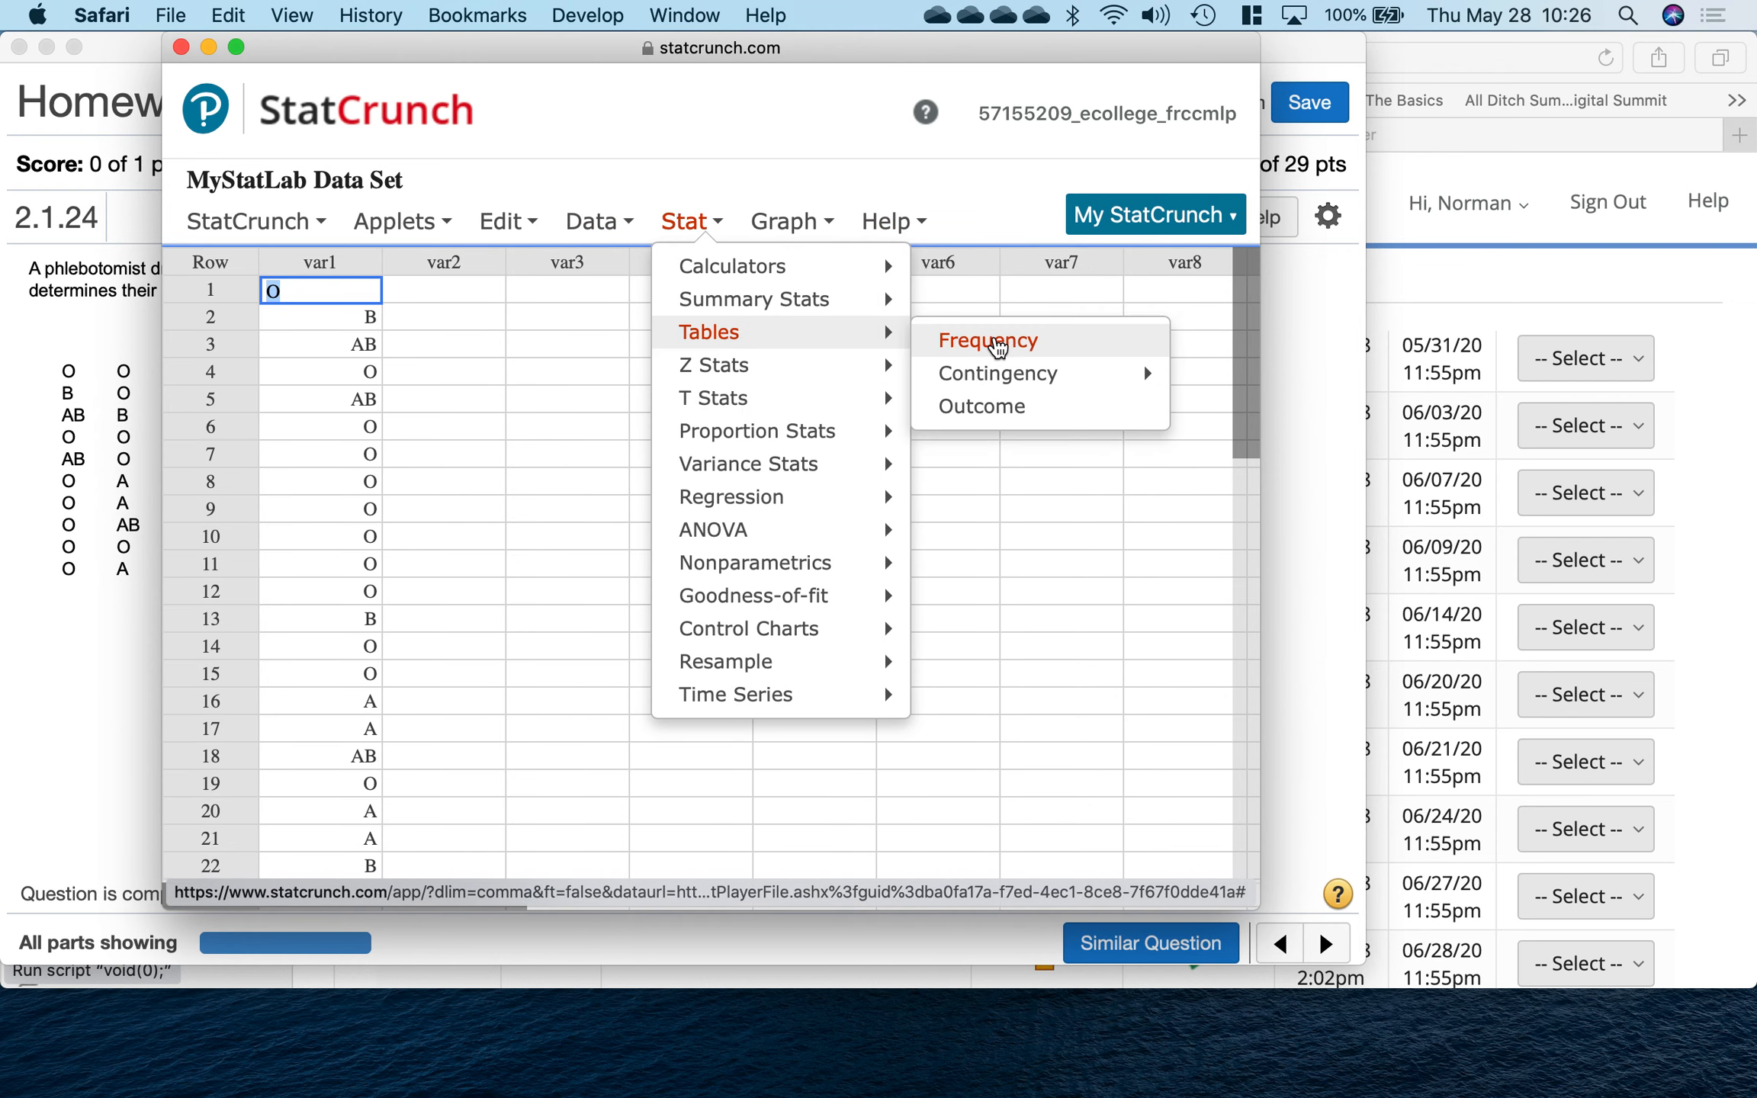
left_click(997, 343)
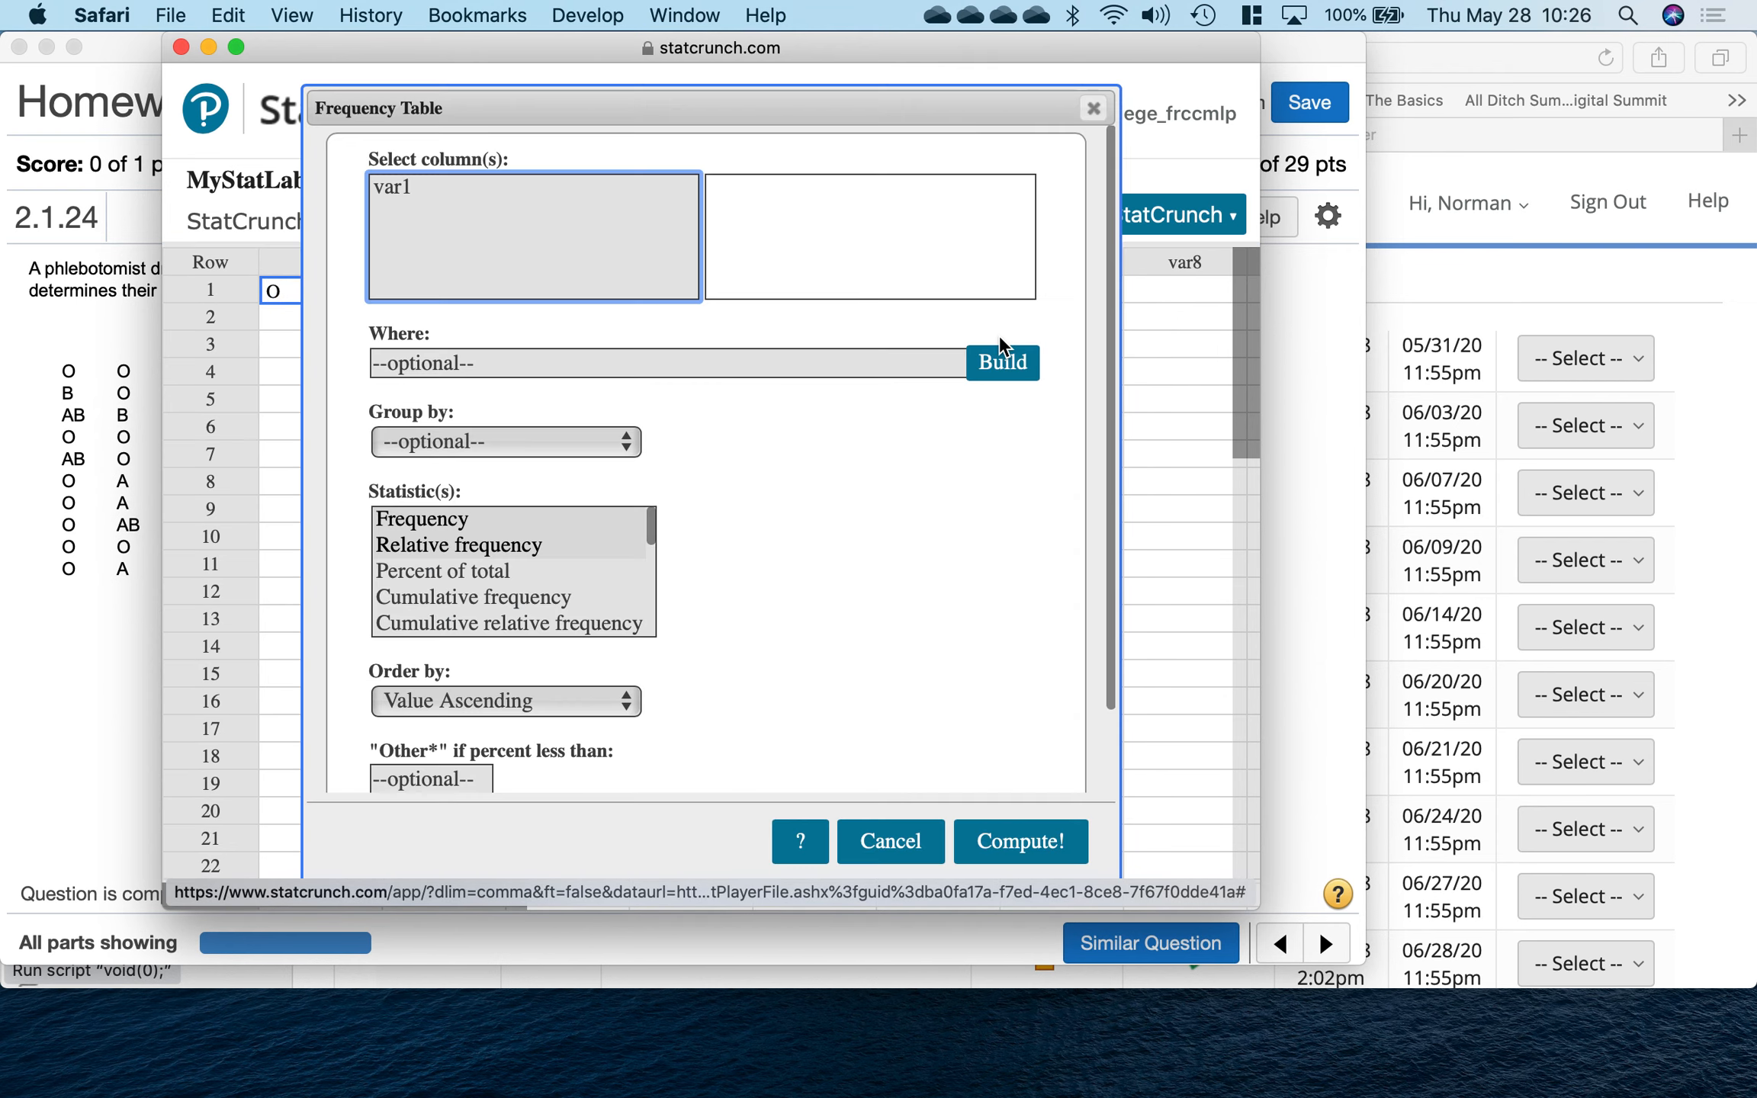
left_click(401, 187)
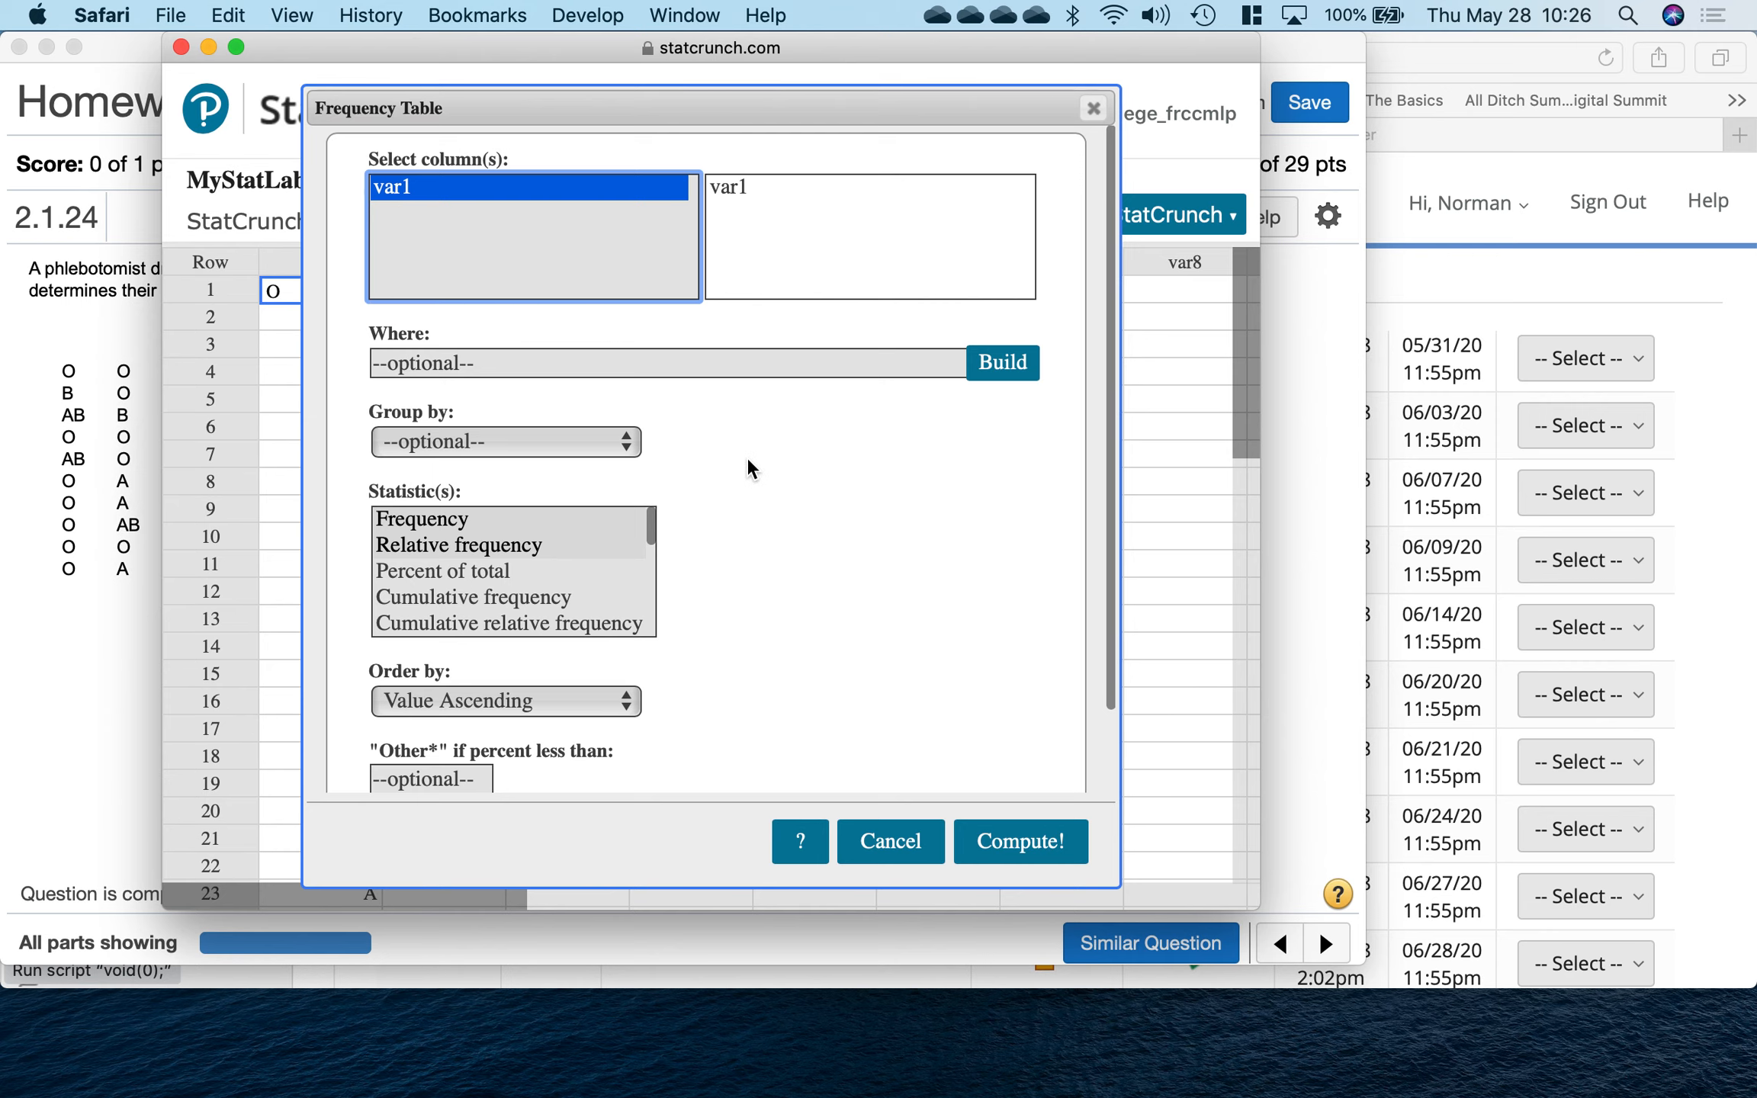
scroll(747, 461, "down", 3)
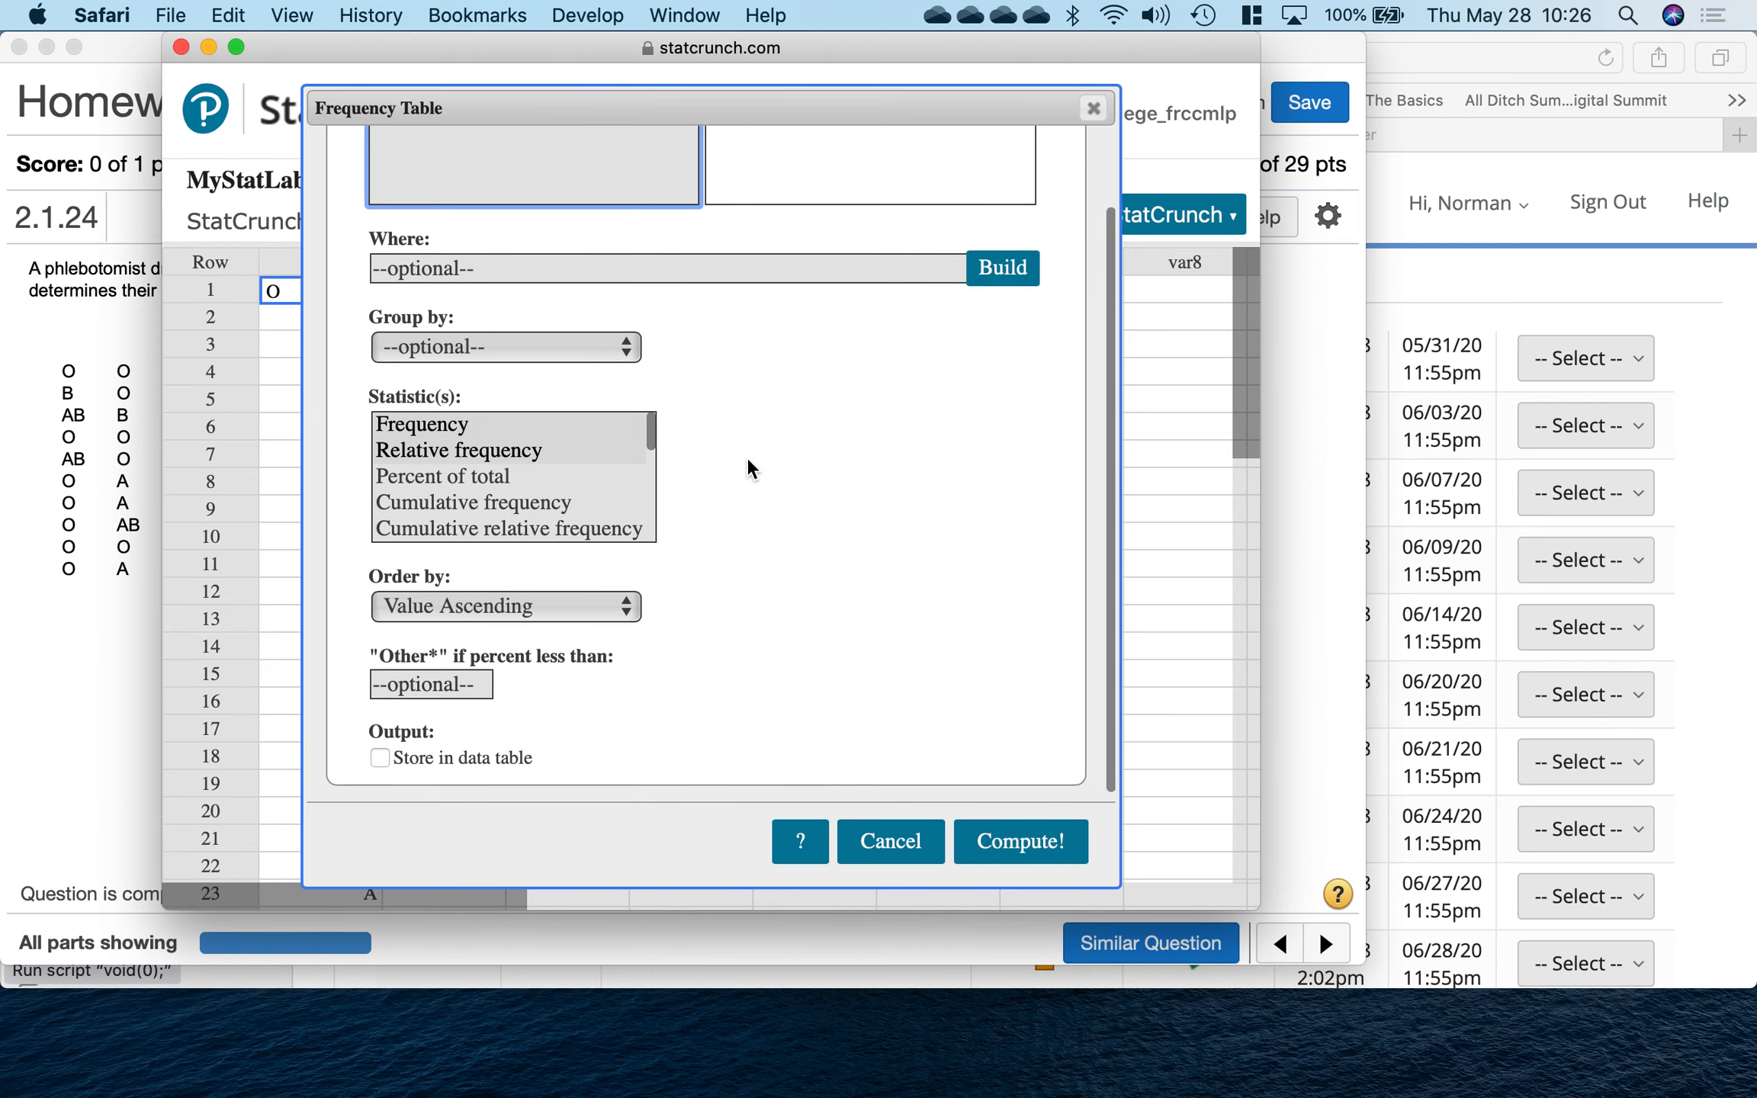
scroll(747, 460, "up", 3)
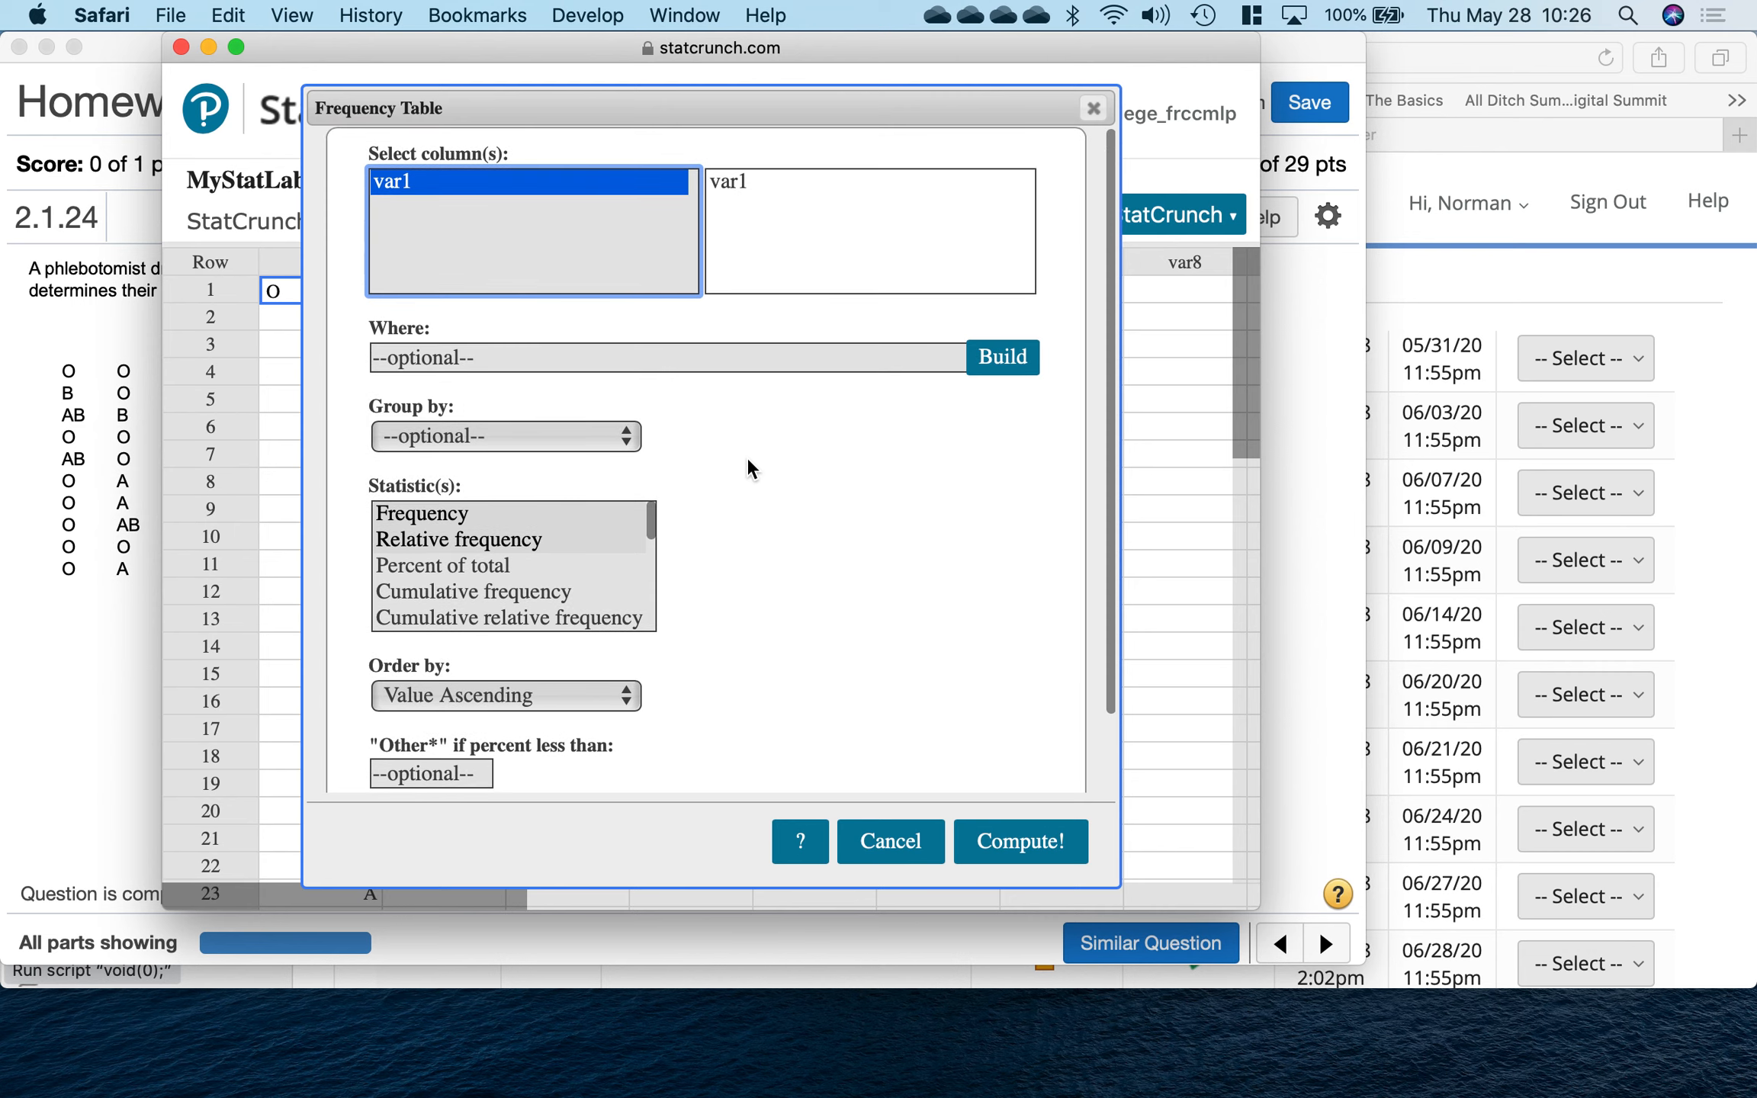
left_click(431, 511)
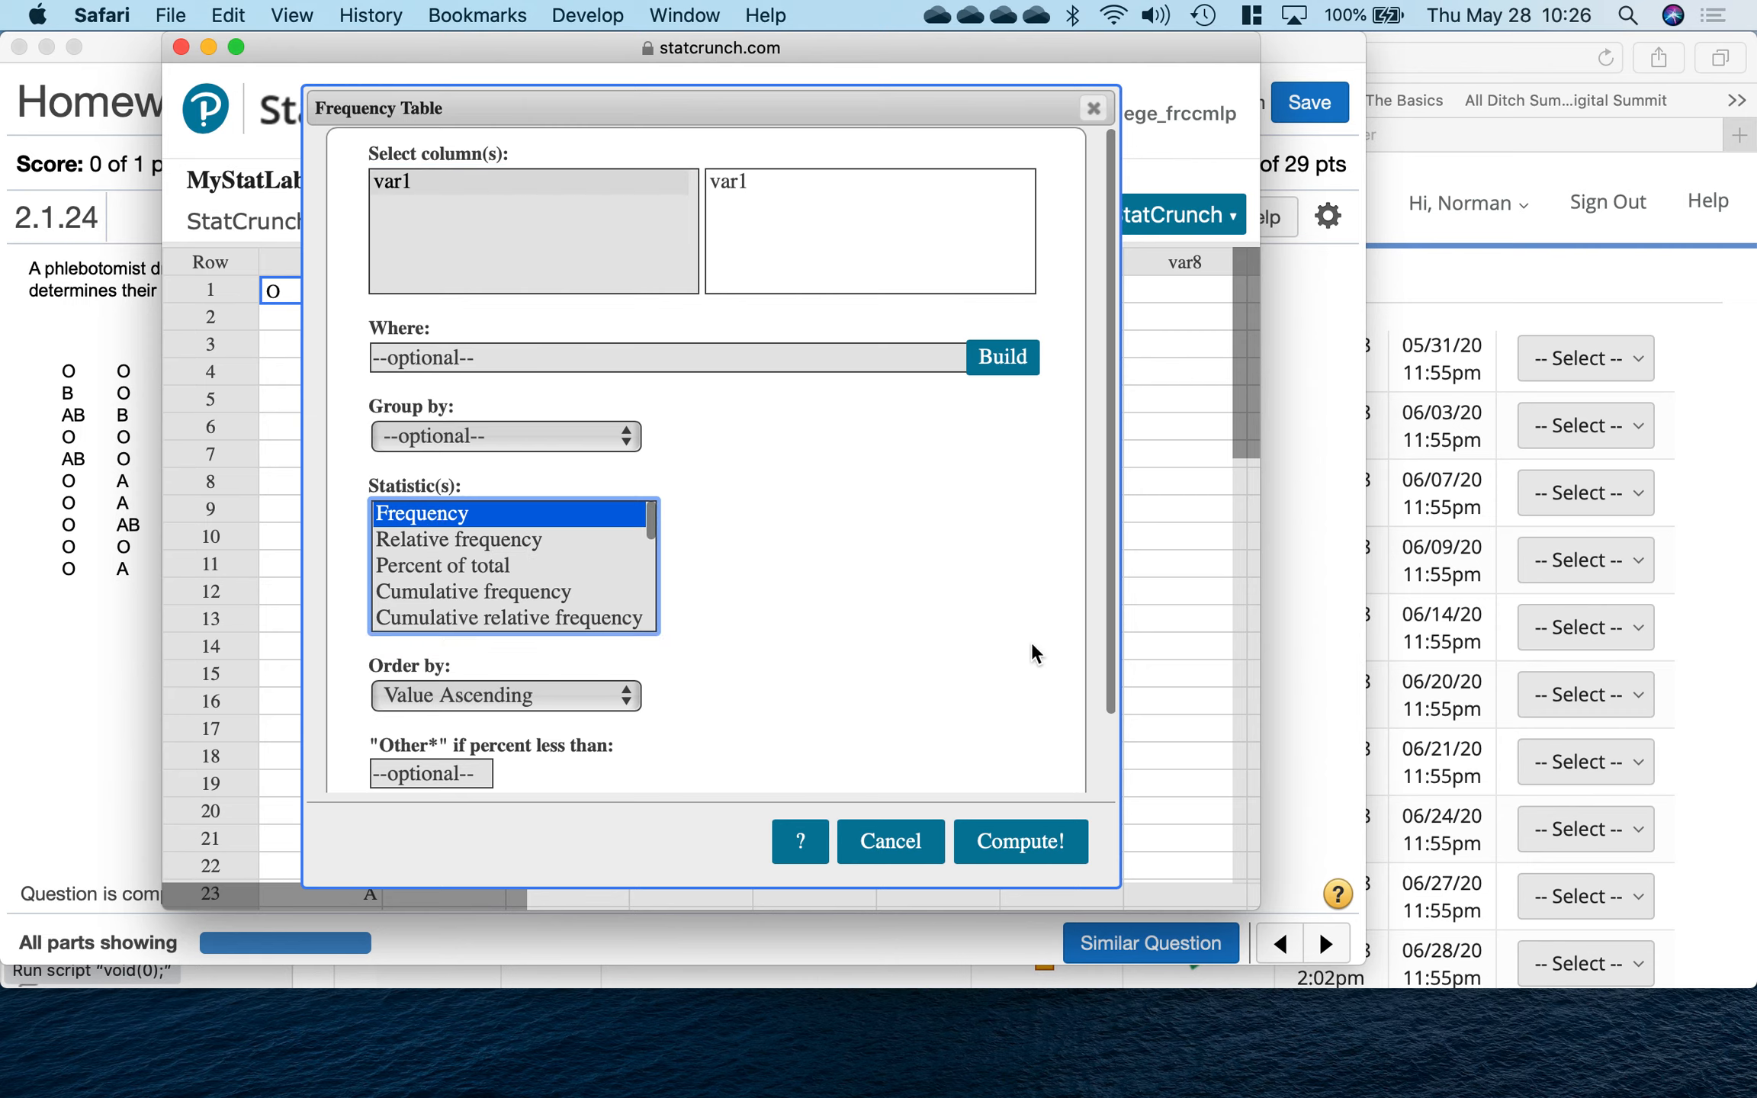
left_click(1017, 844)
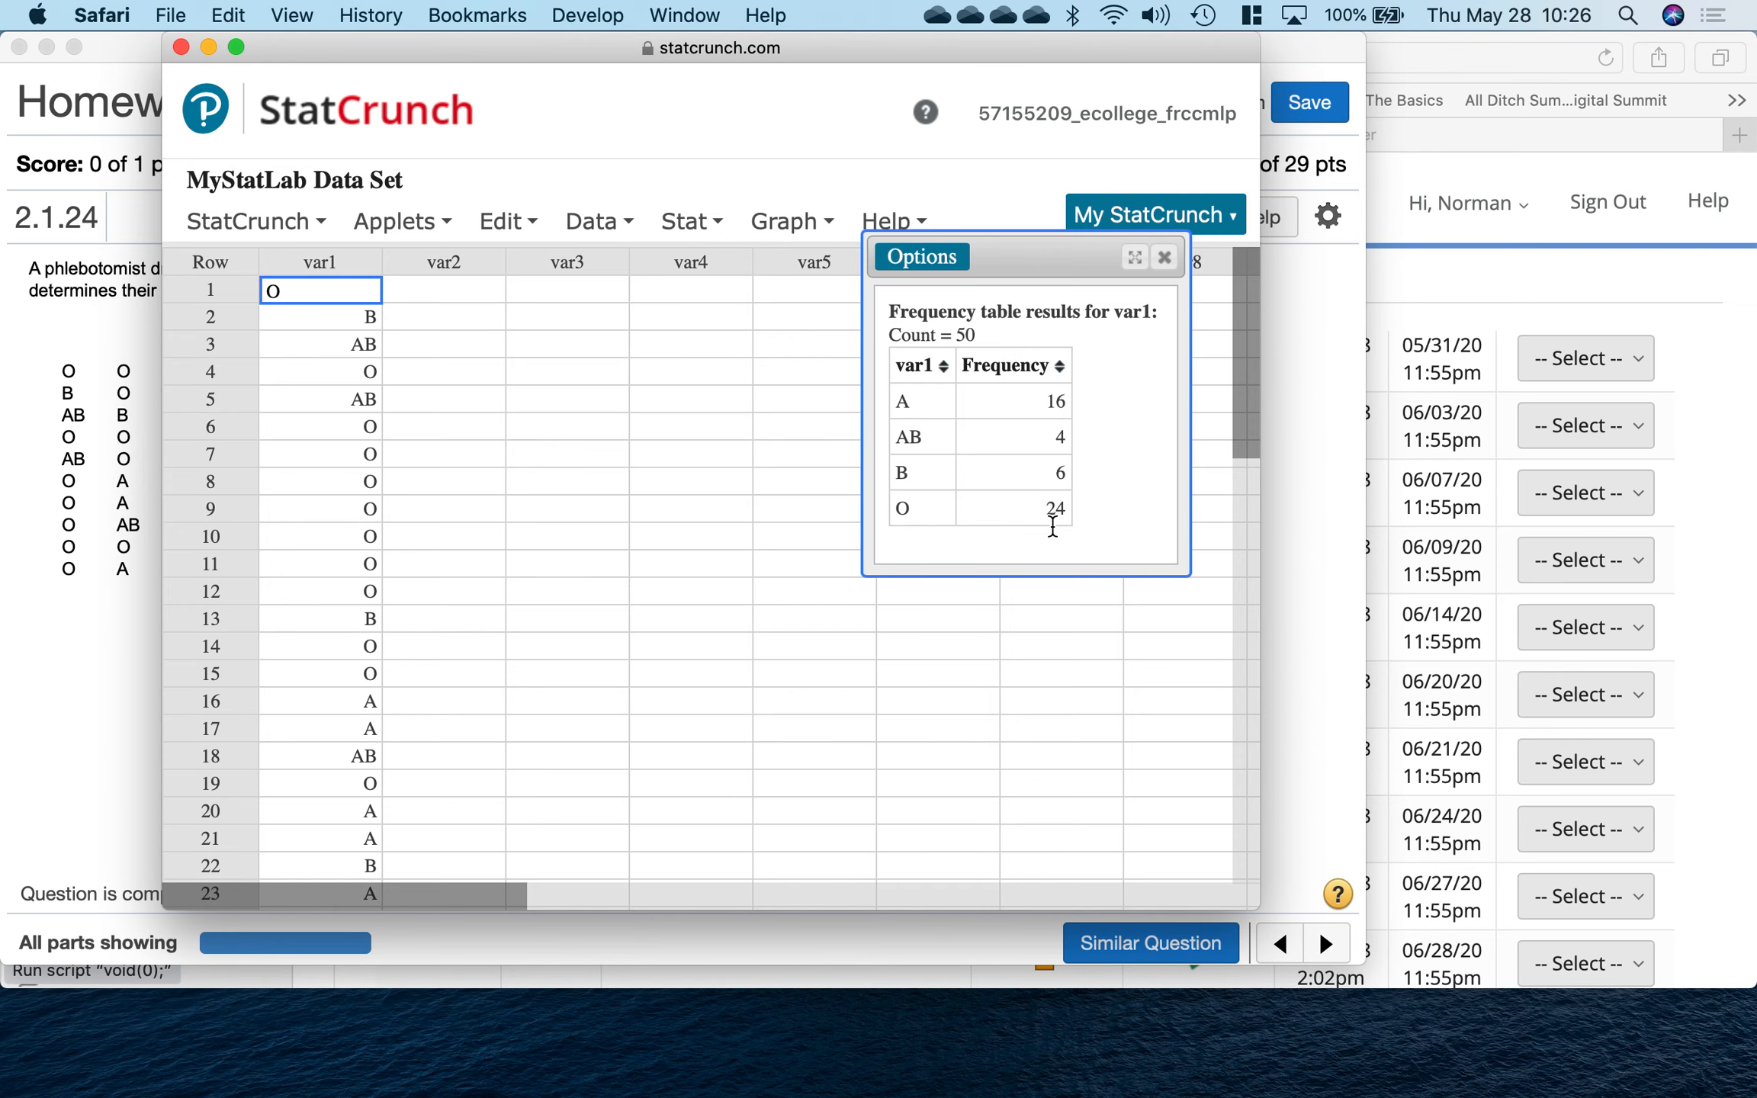
Step: Arrange the StatCrunch and homework windows side by side to compare the frequency table with the part (a) answers
left_click_drag(799, 46, 841, 540)
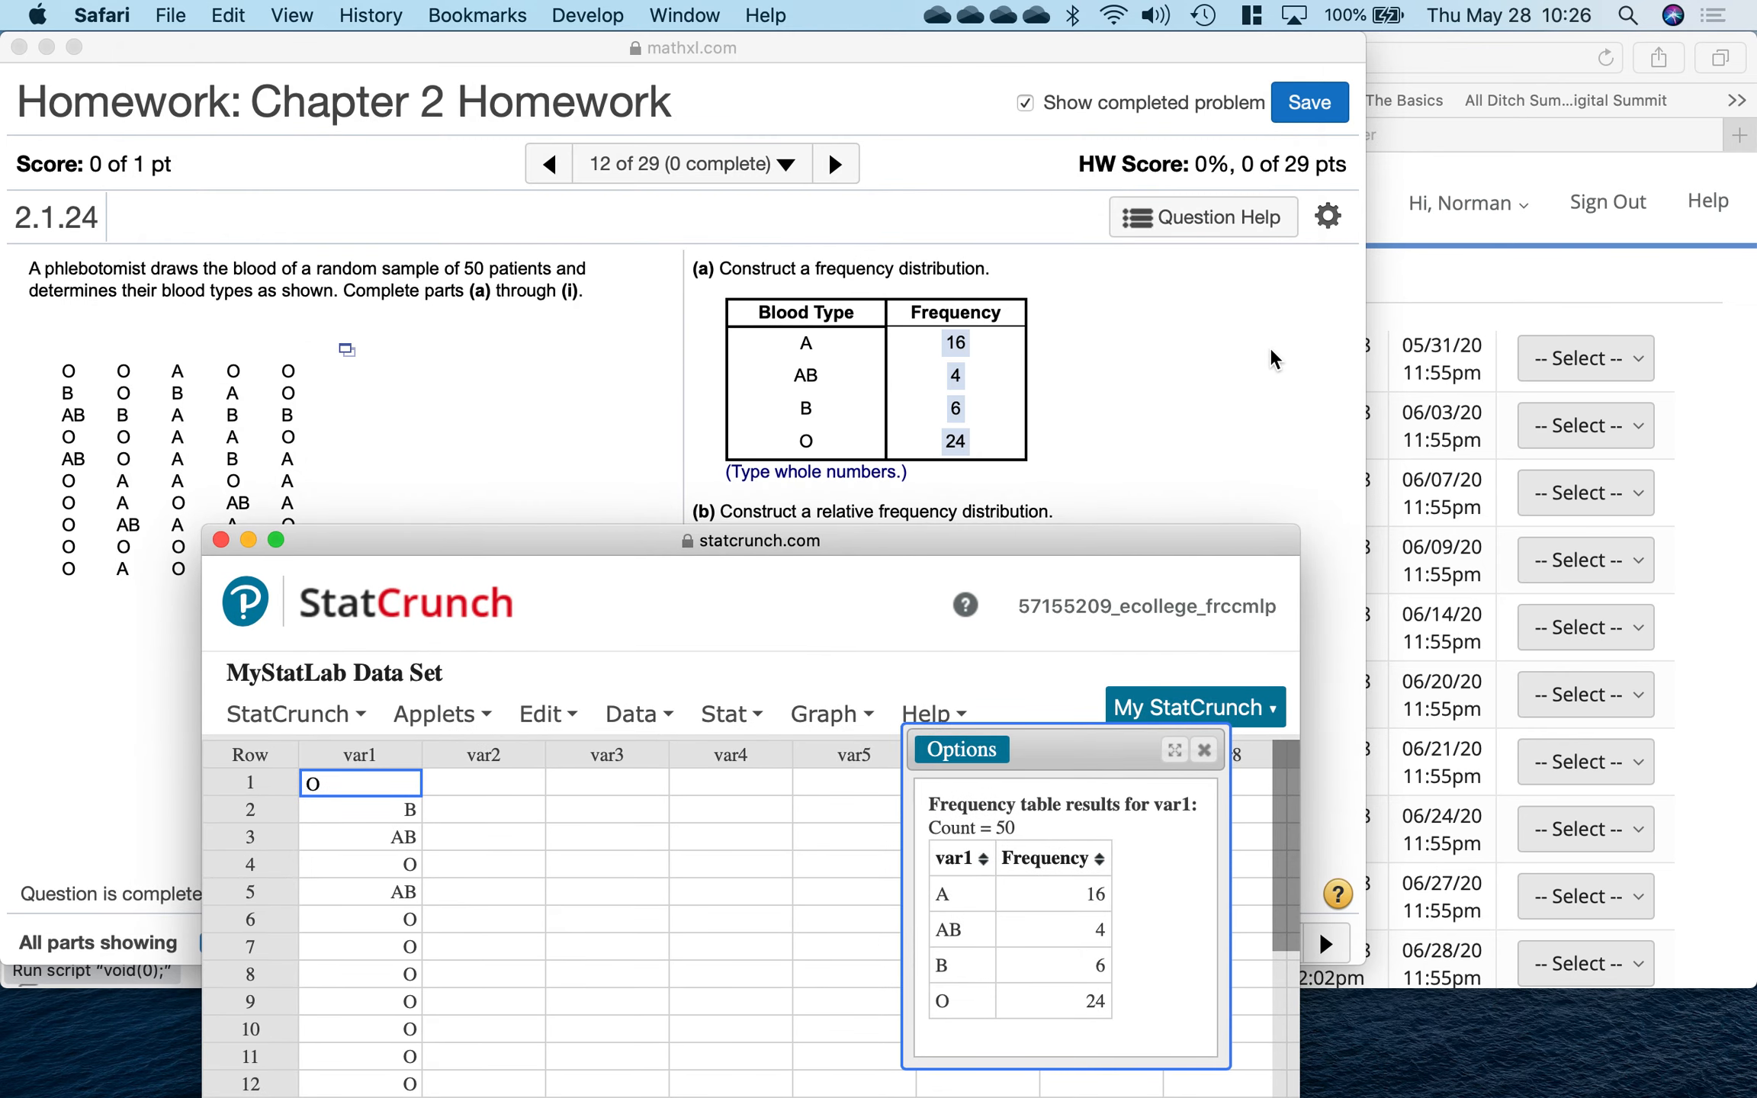
left_click(1208, 396)
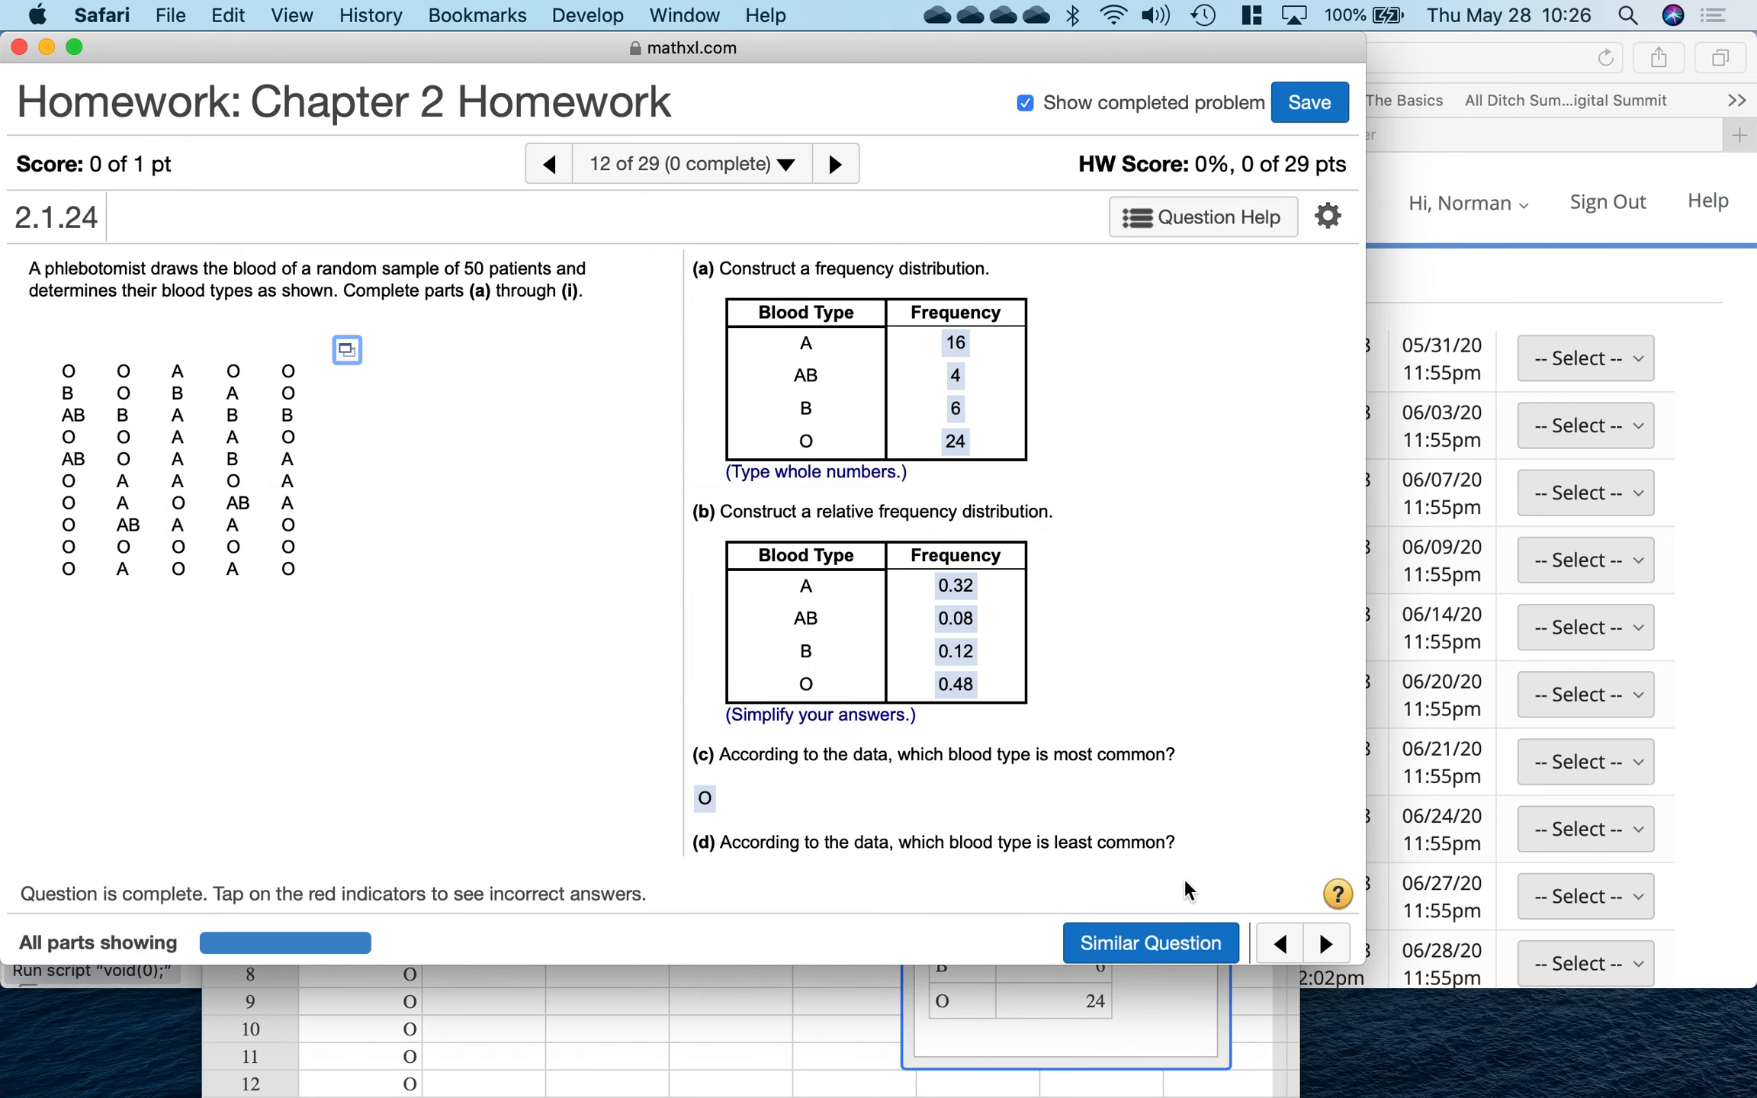
left_click(763, 1051)
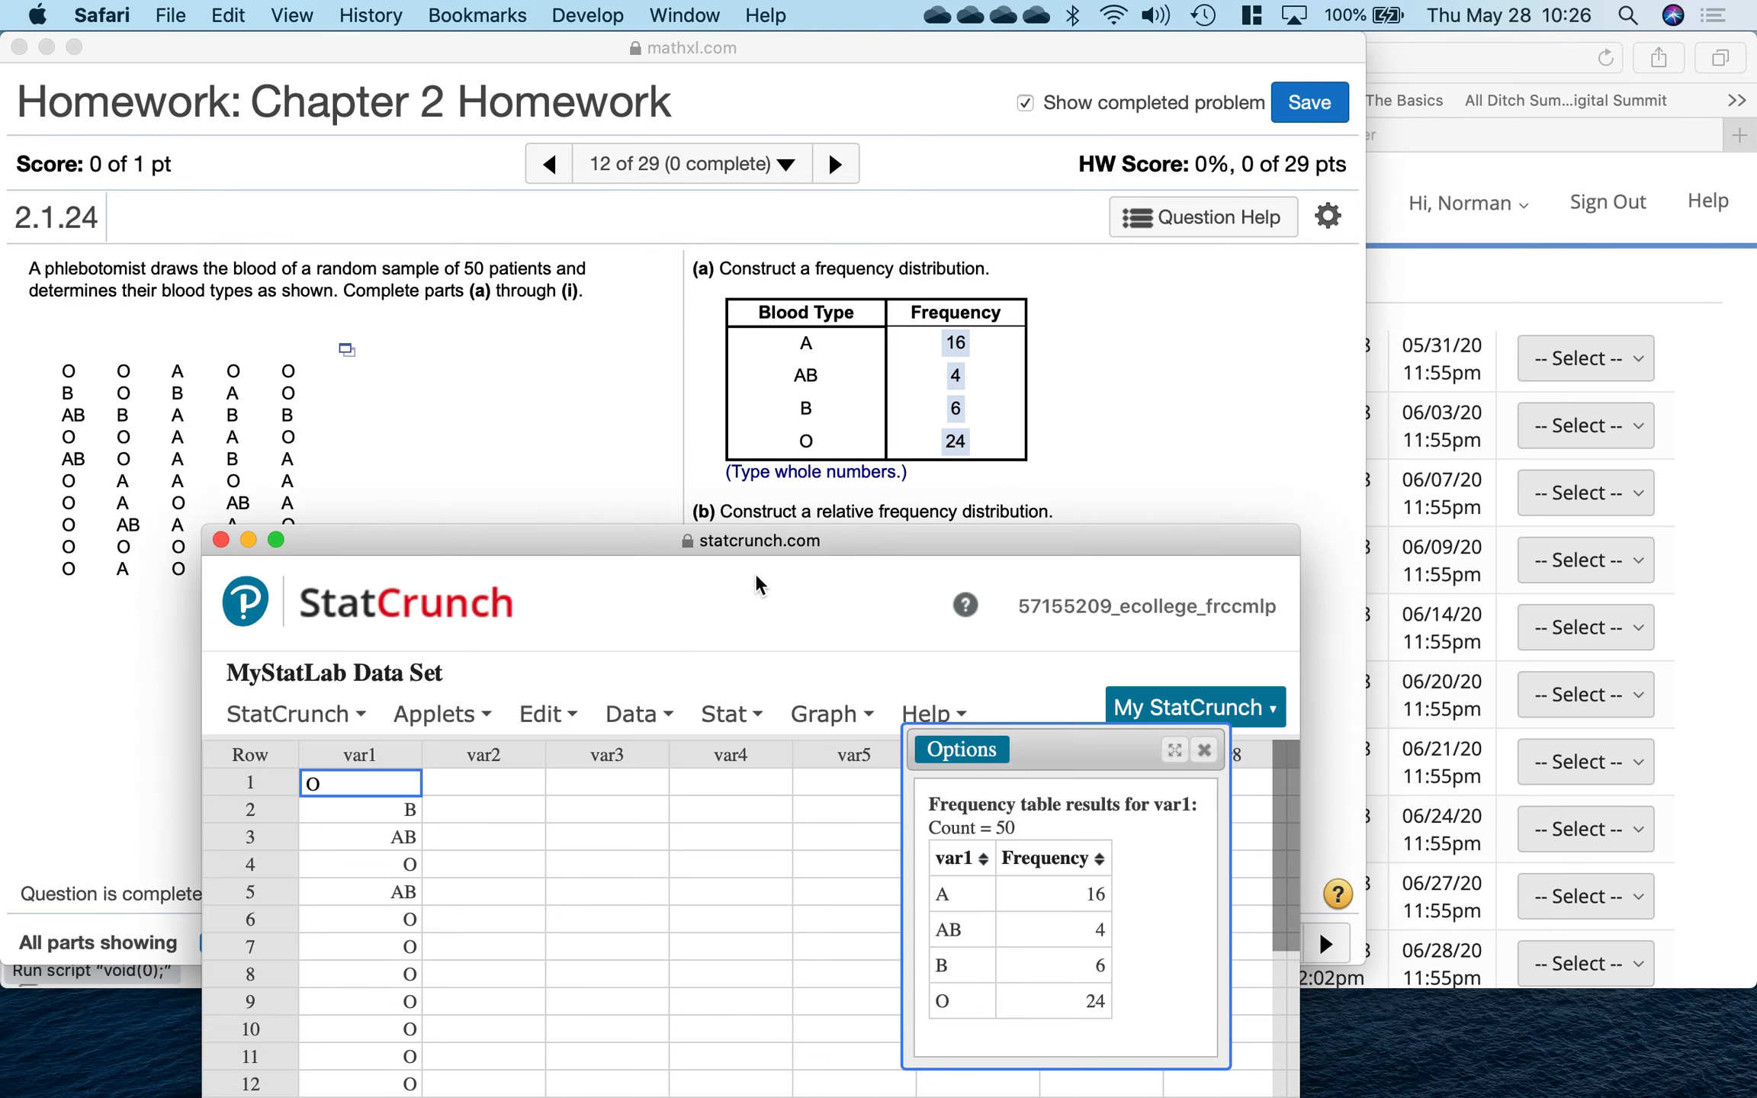
left_click_drag(610, 540, 1118, 266)
left_click_drag(1030, 50, 852, 117)
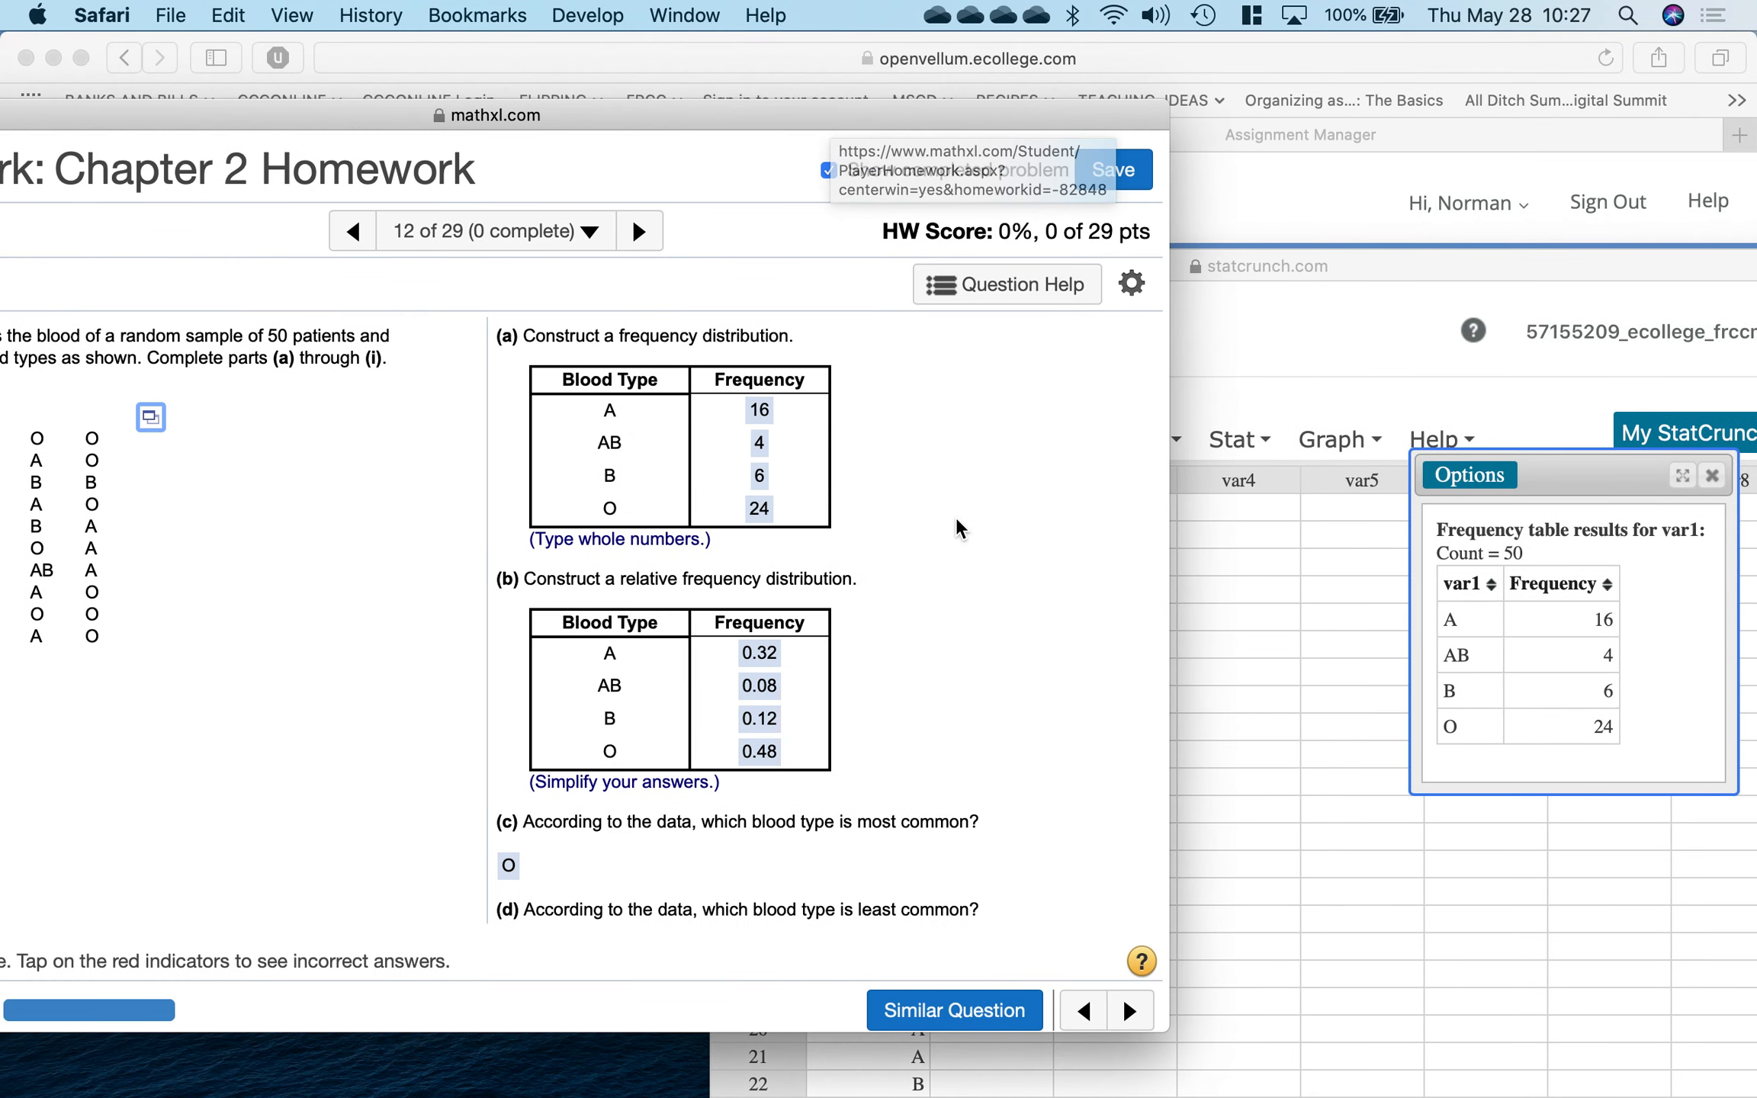
left_click_drag(713, 450, 975, 538)
left_click(906, 477)
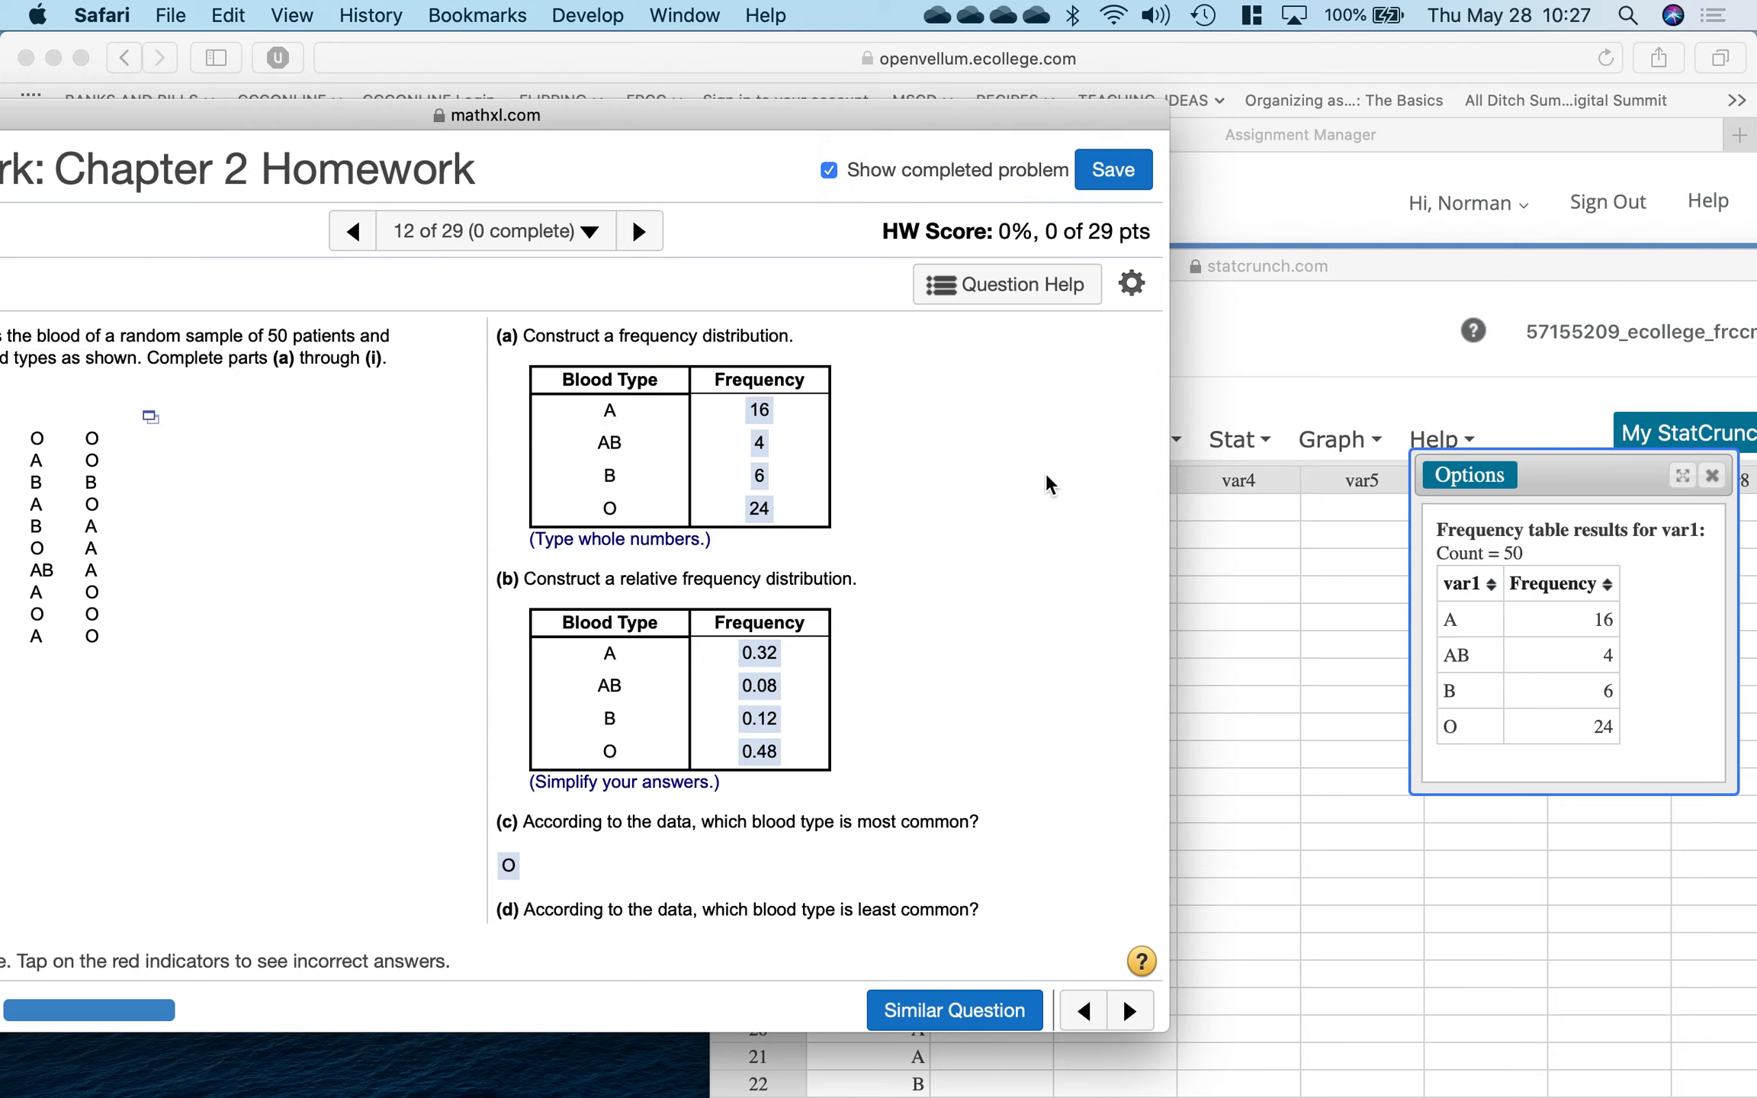
Step: Compute a StatCrunch frequency table for var1 with only Relative frequency and place its result beside the first table
left_click(1274, 381)
left_click(1251, 440)
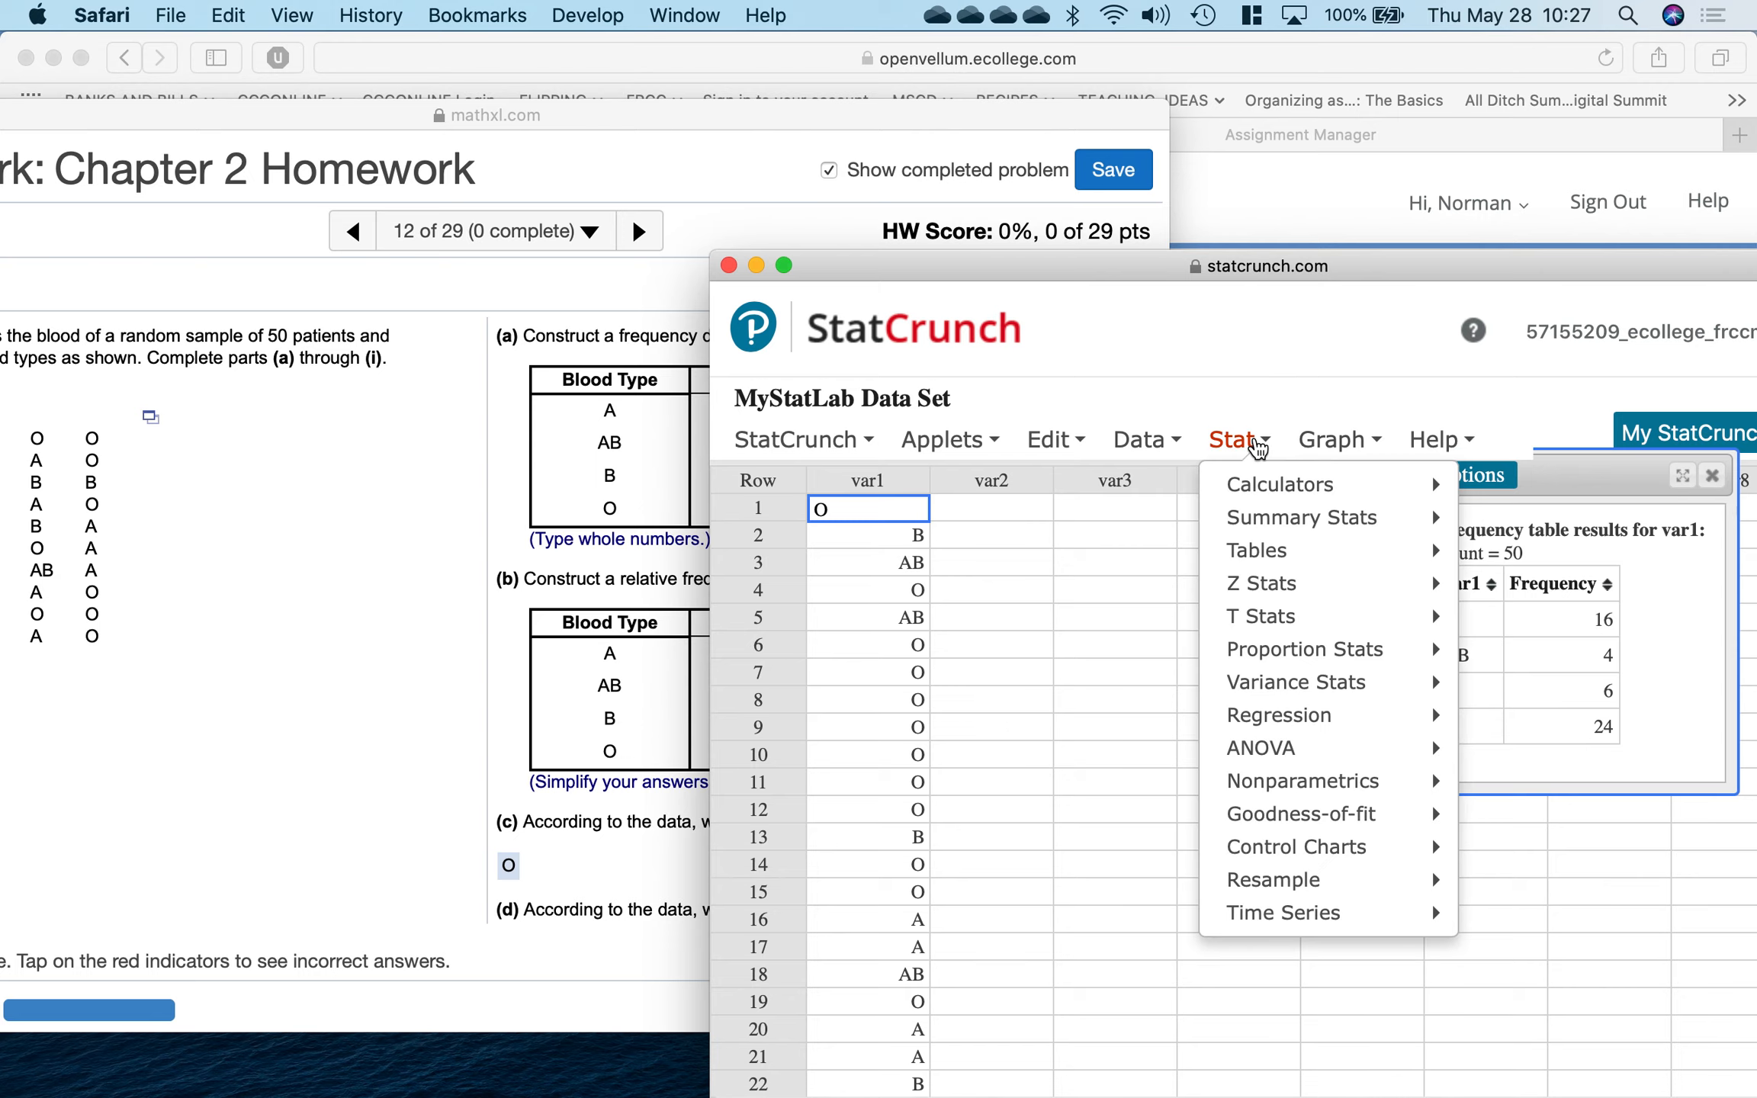
mouse_move(1281, 559)
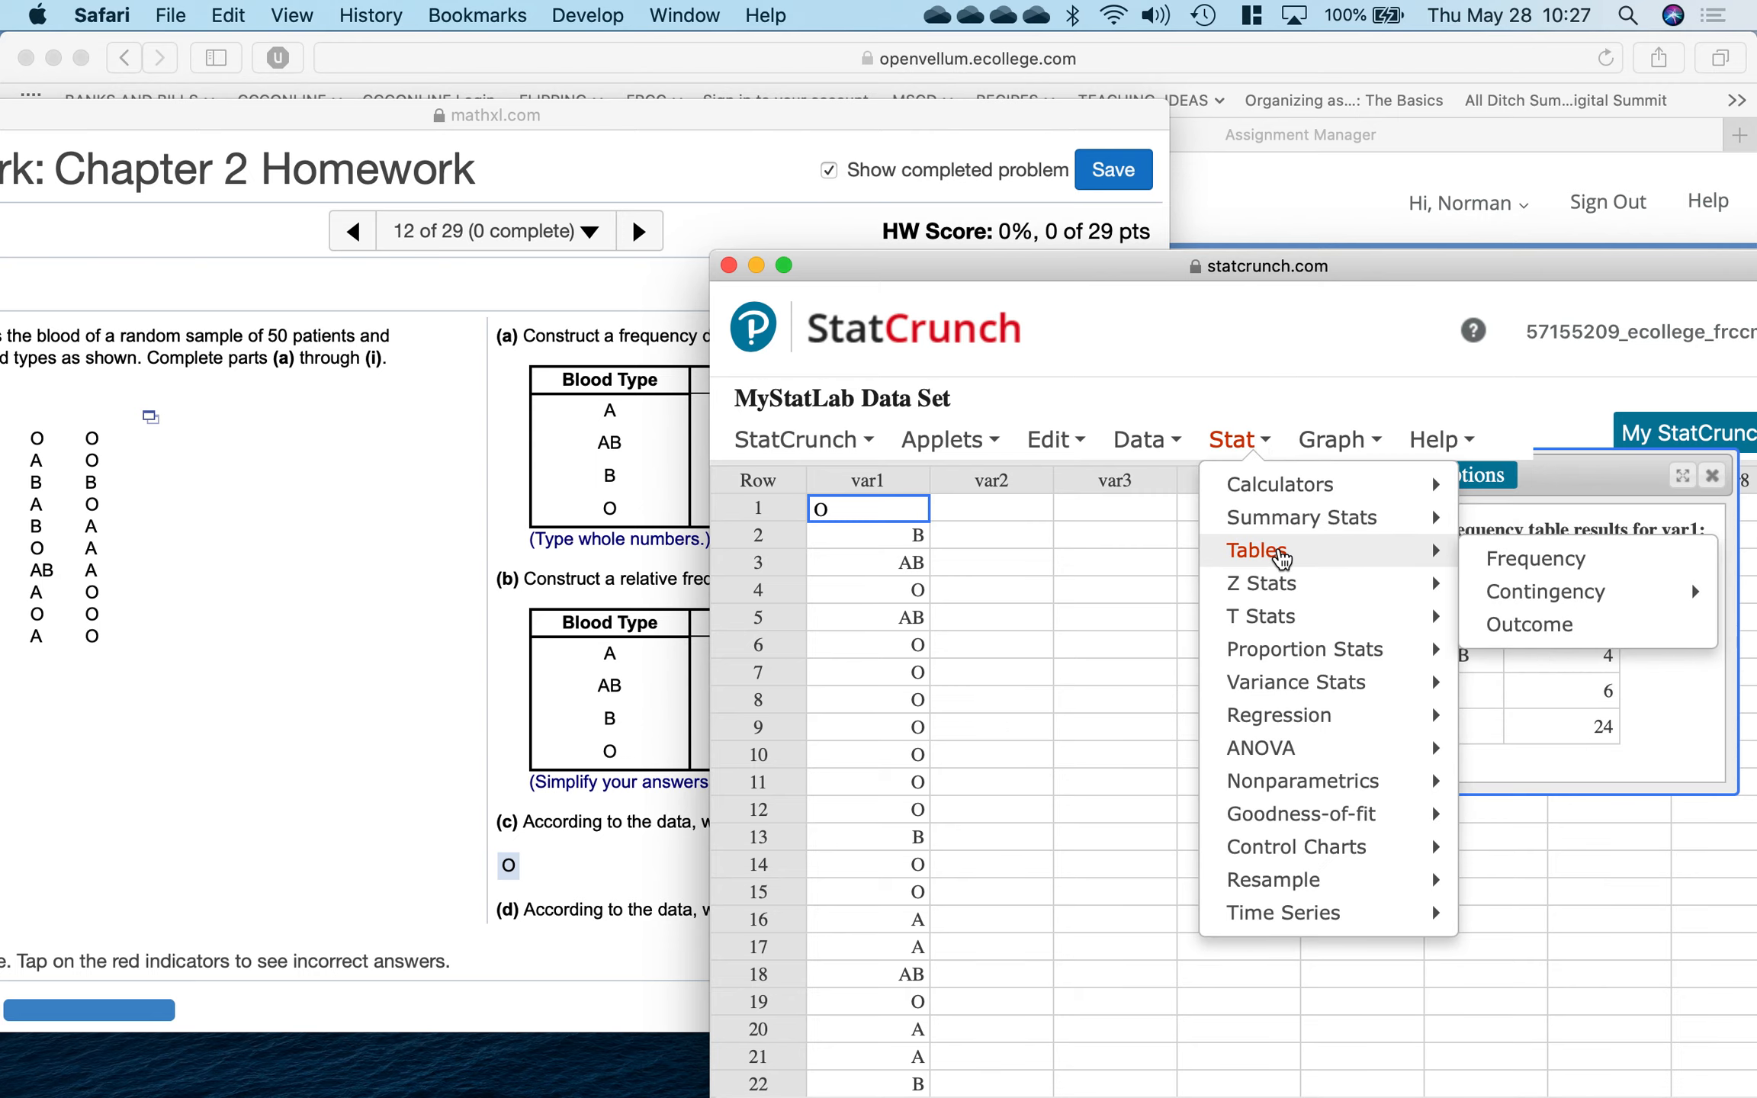
left_click(1536, 559)
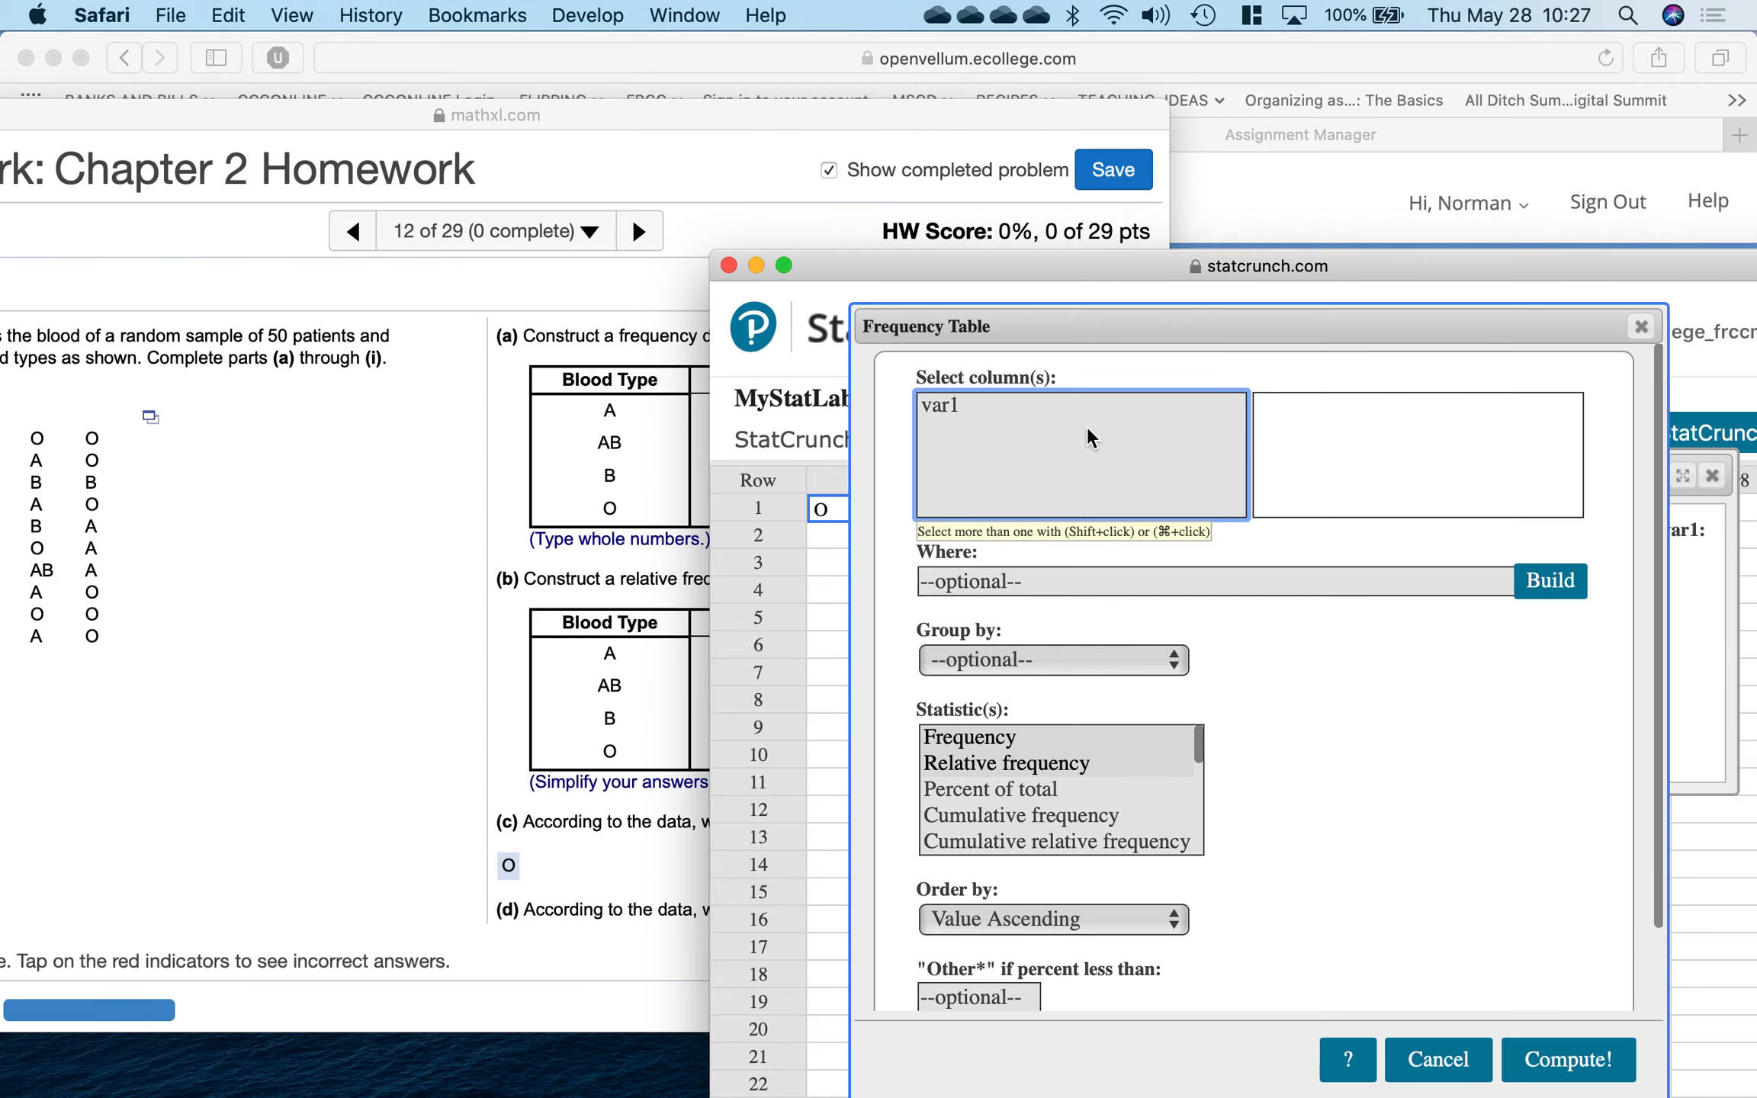
left_click(1067, 405)
left_click(1077, 763)
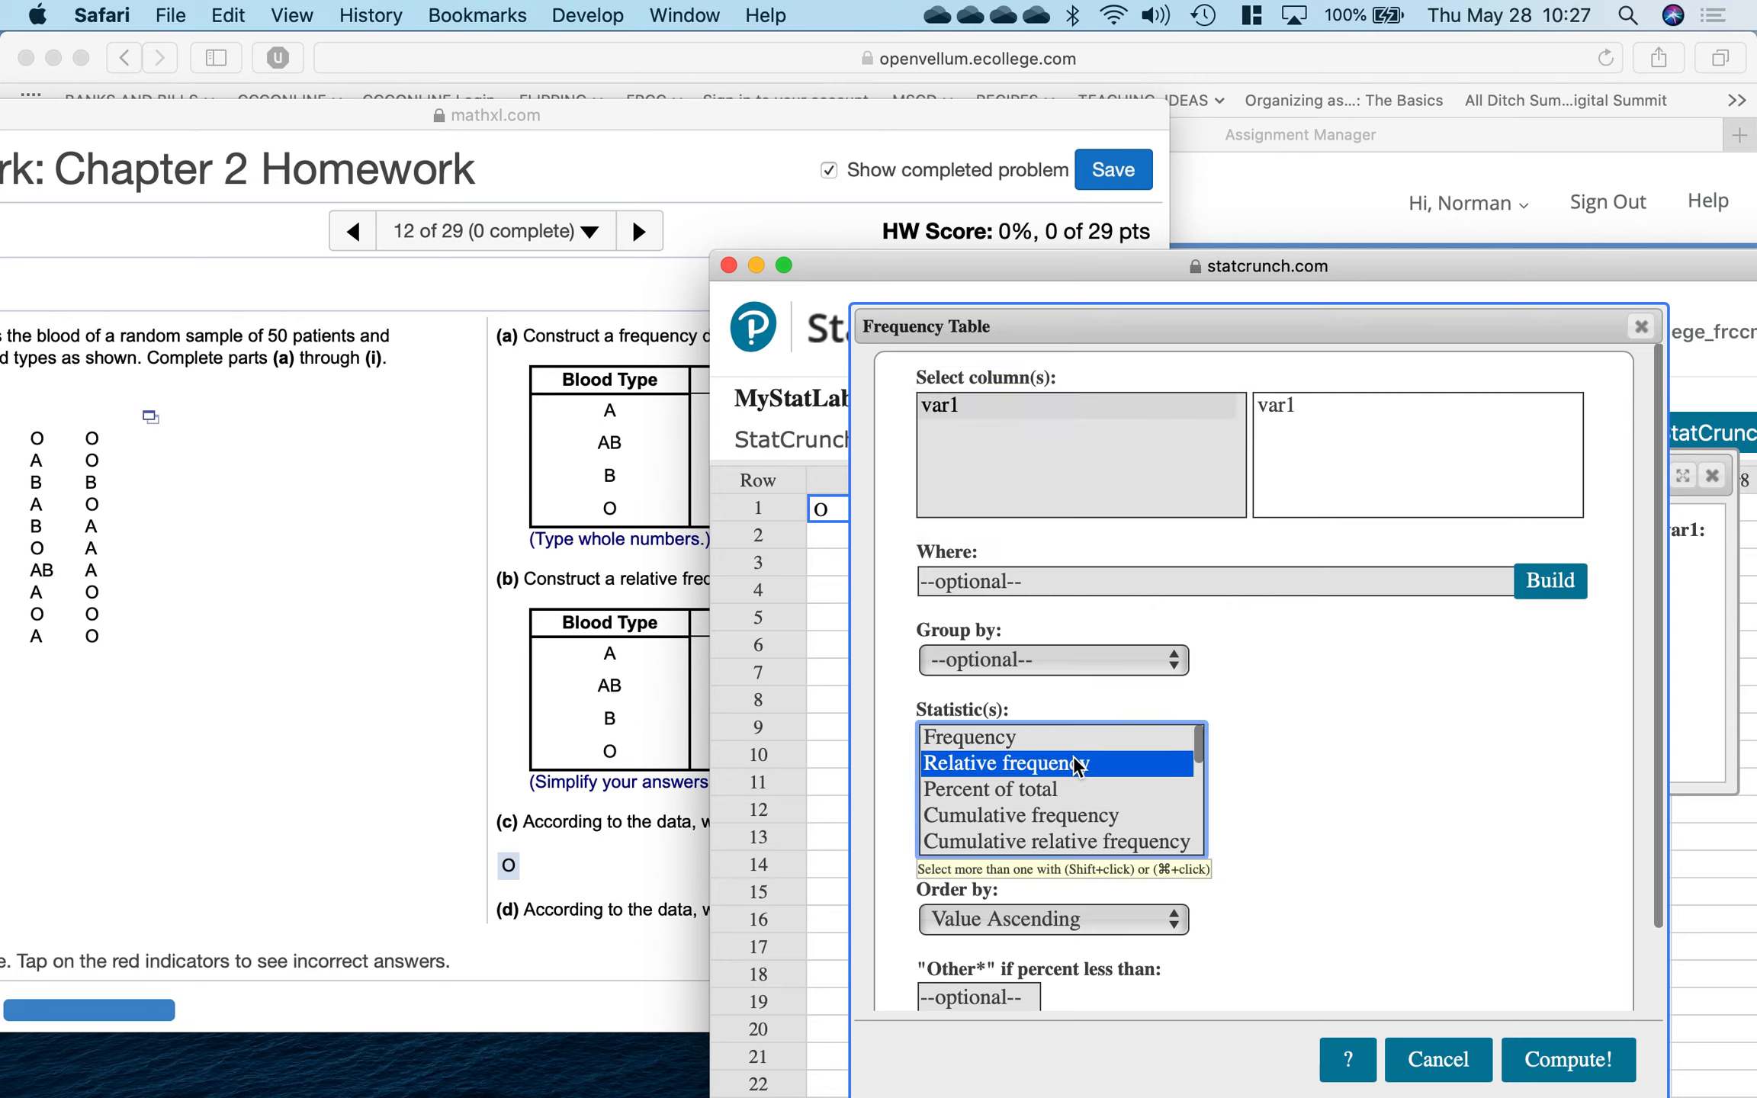
left_click(1571, 1056)
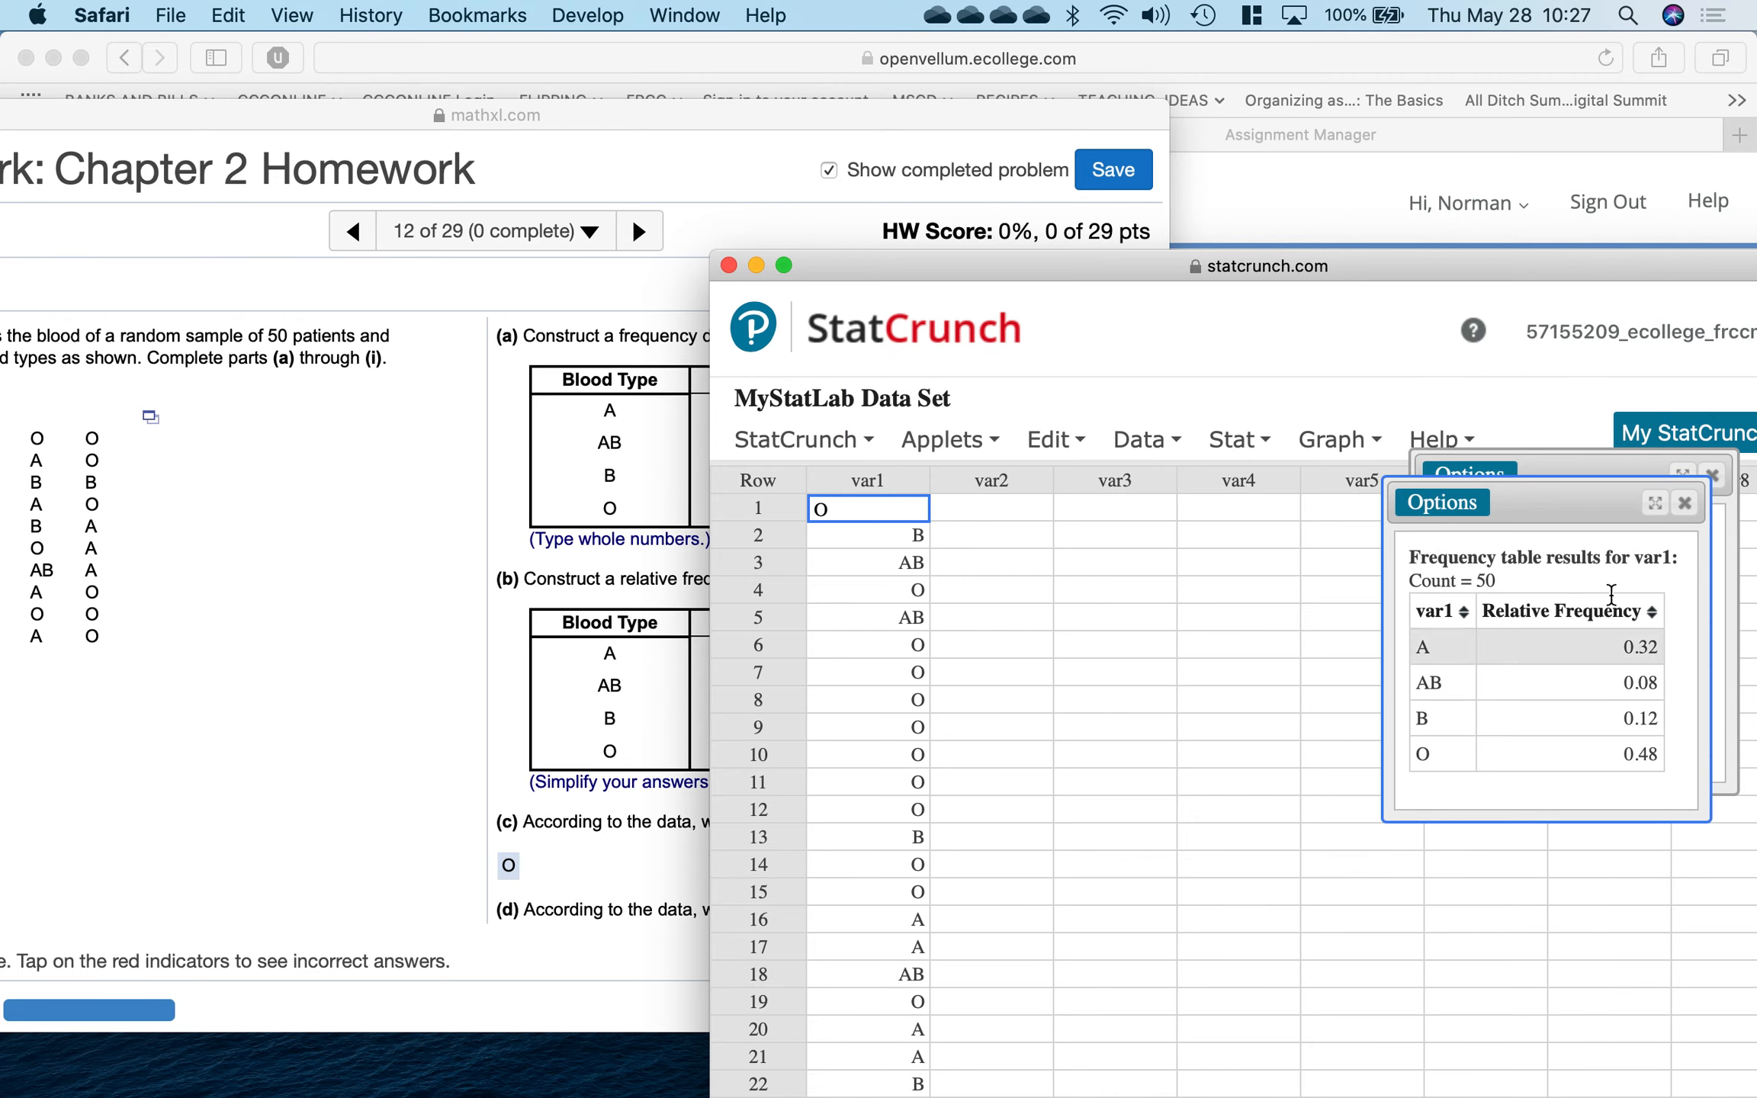
left_click_drag(1582, 523, 1220, 523)
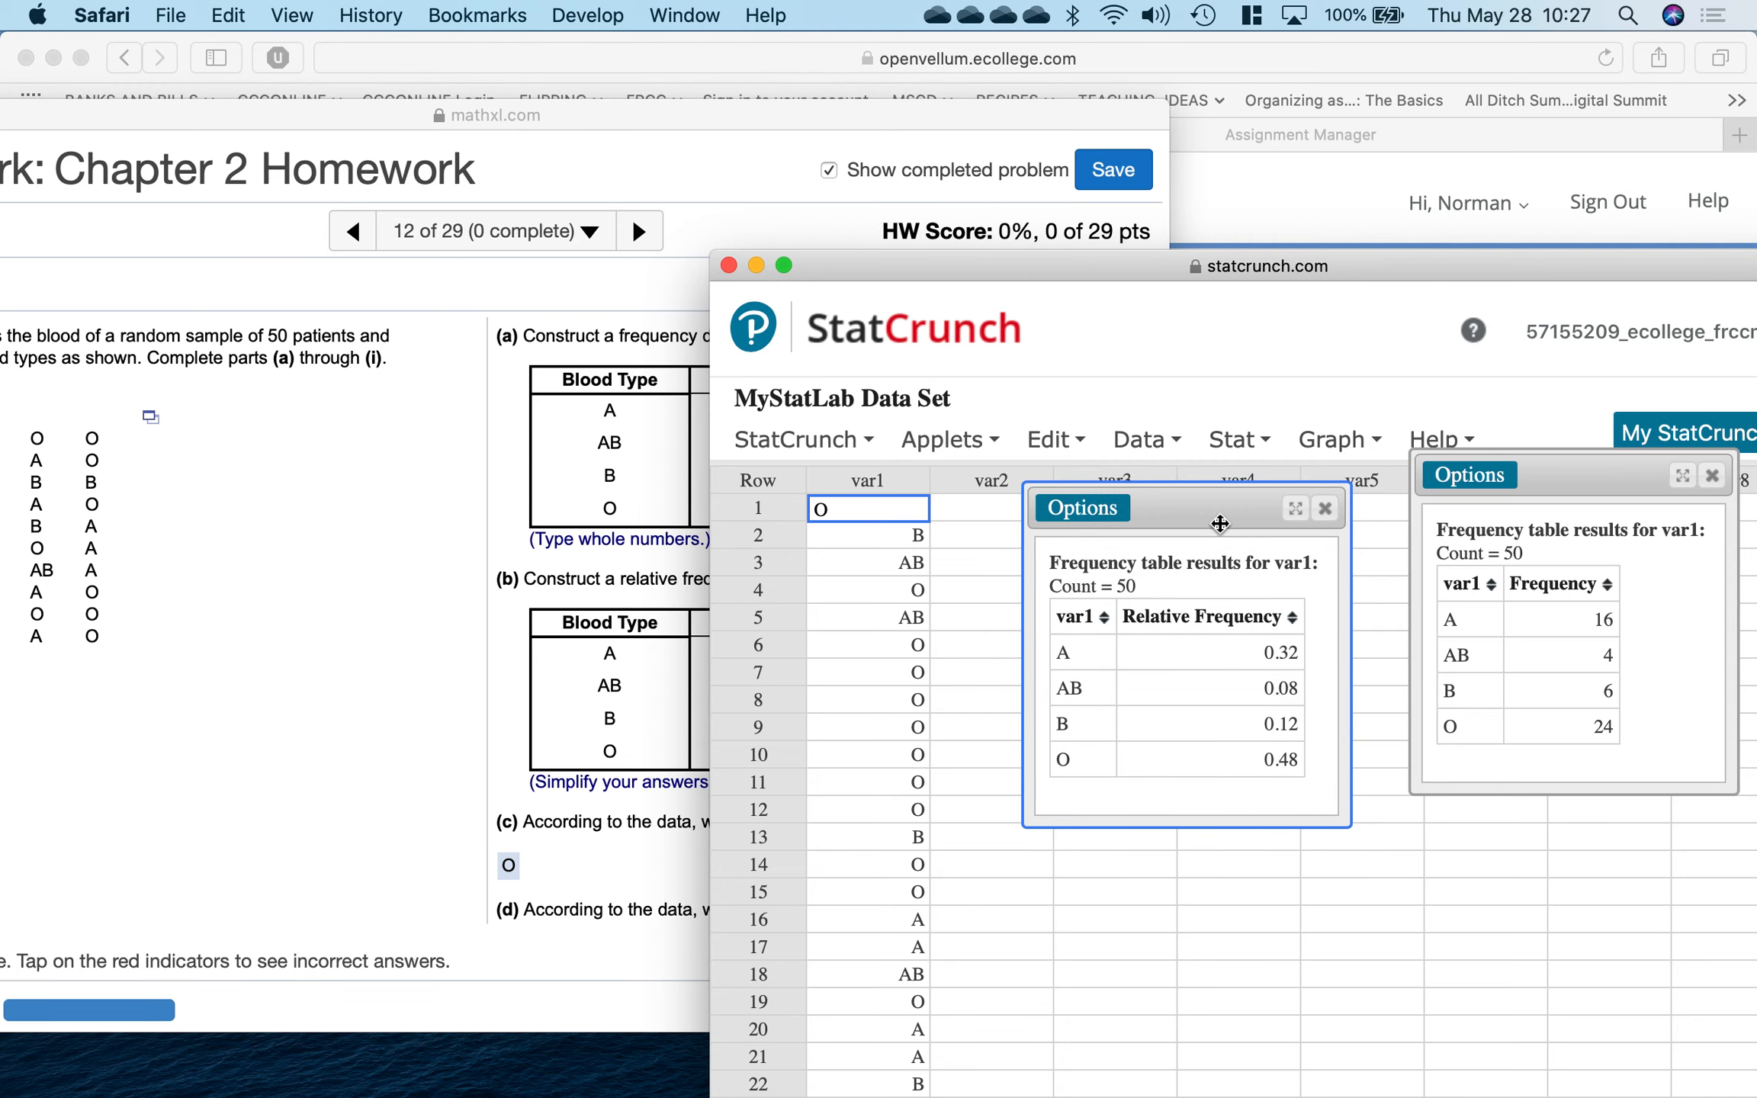
Step: Uncover the homework answers and review parts (b) through (g), ending at the frequency bar graph choices
left_click_drag(900, 278, 1273, 272)
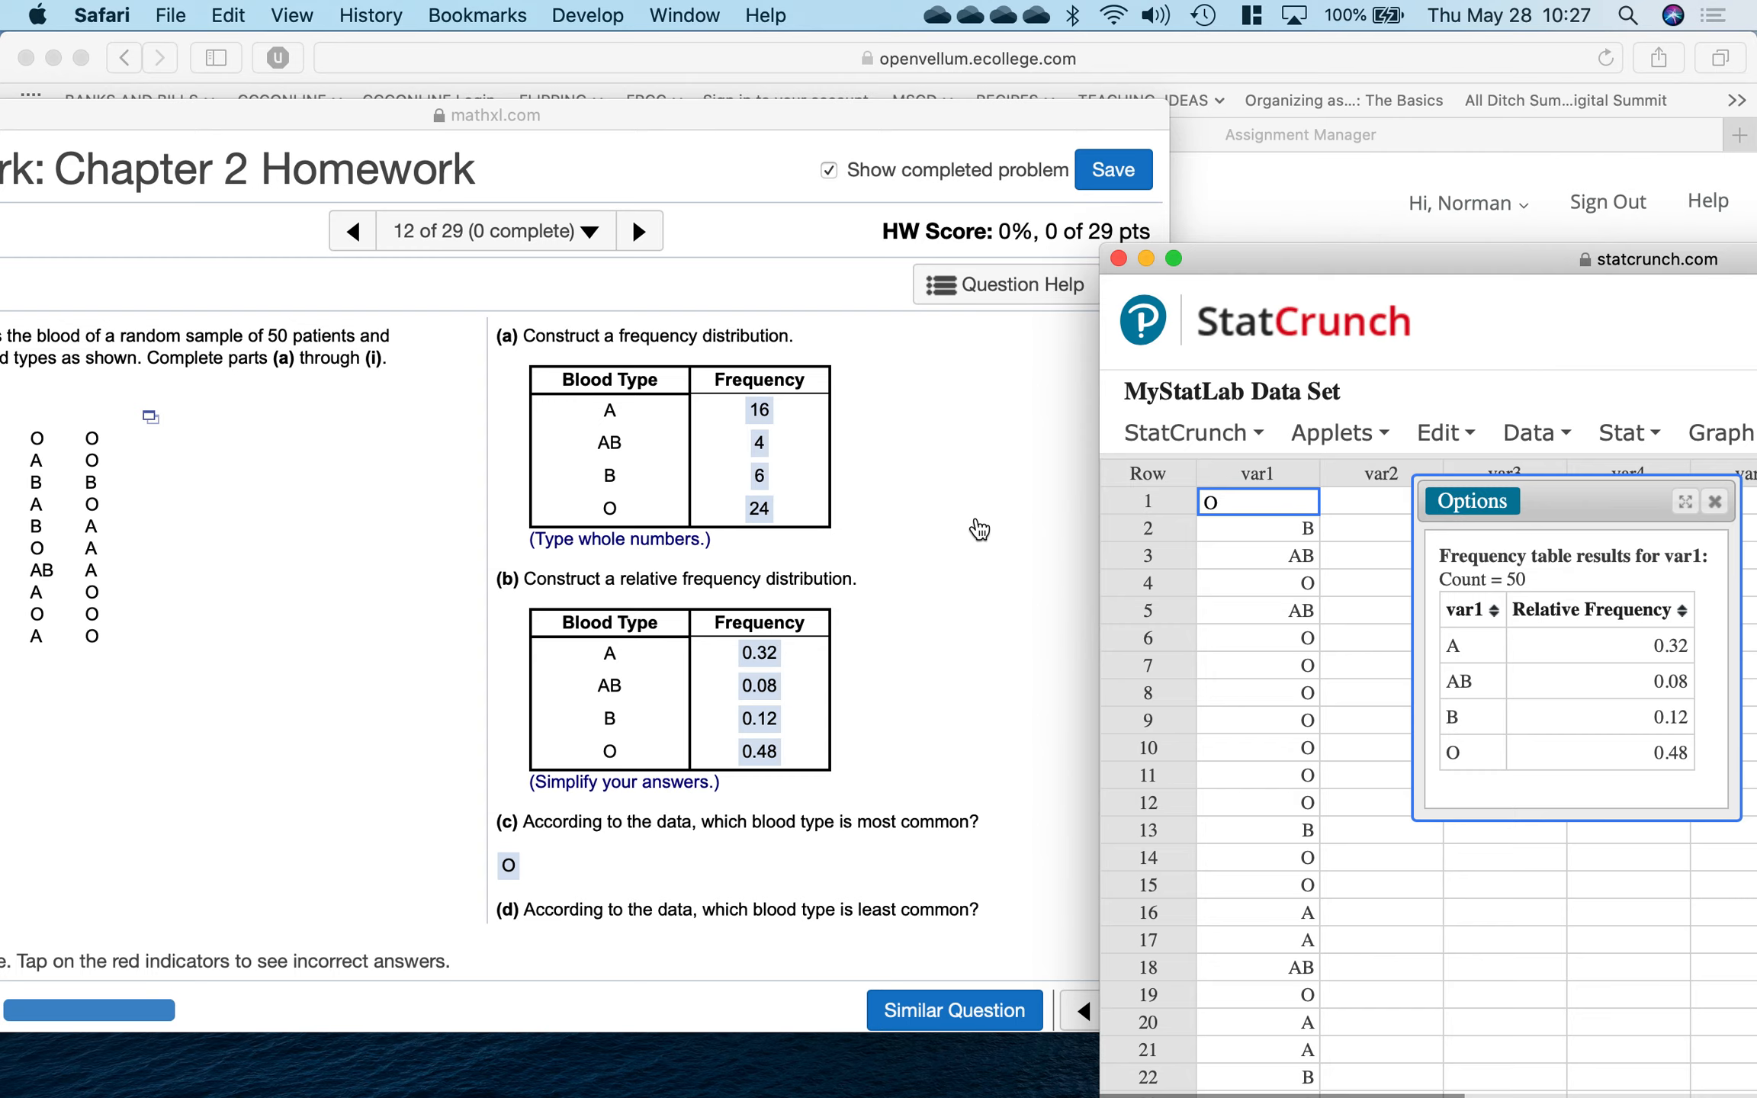
scroll(958, 527, "down", 15)
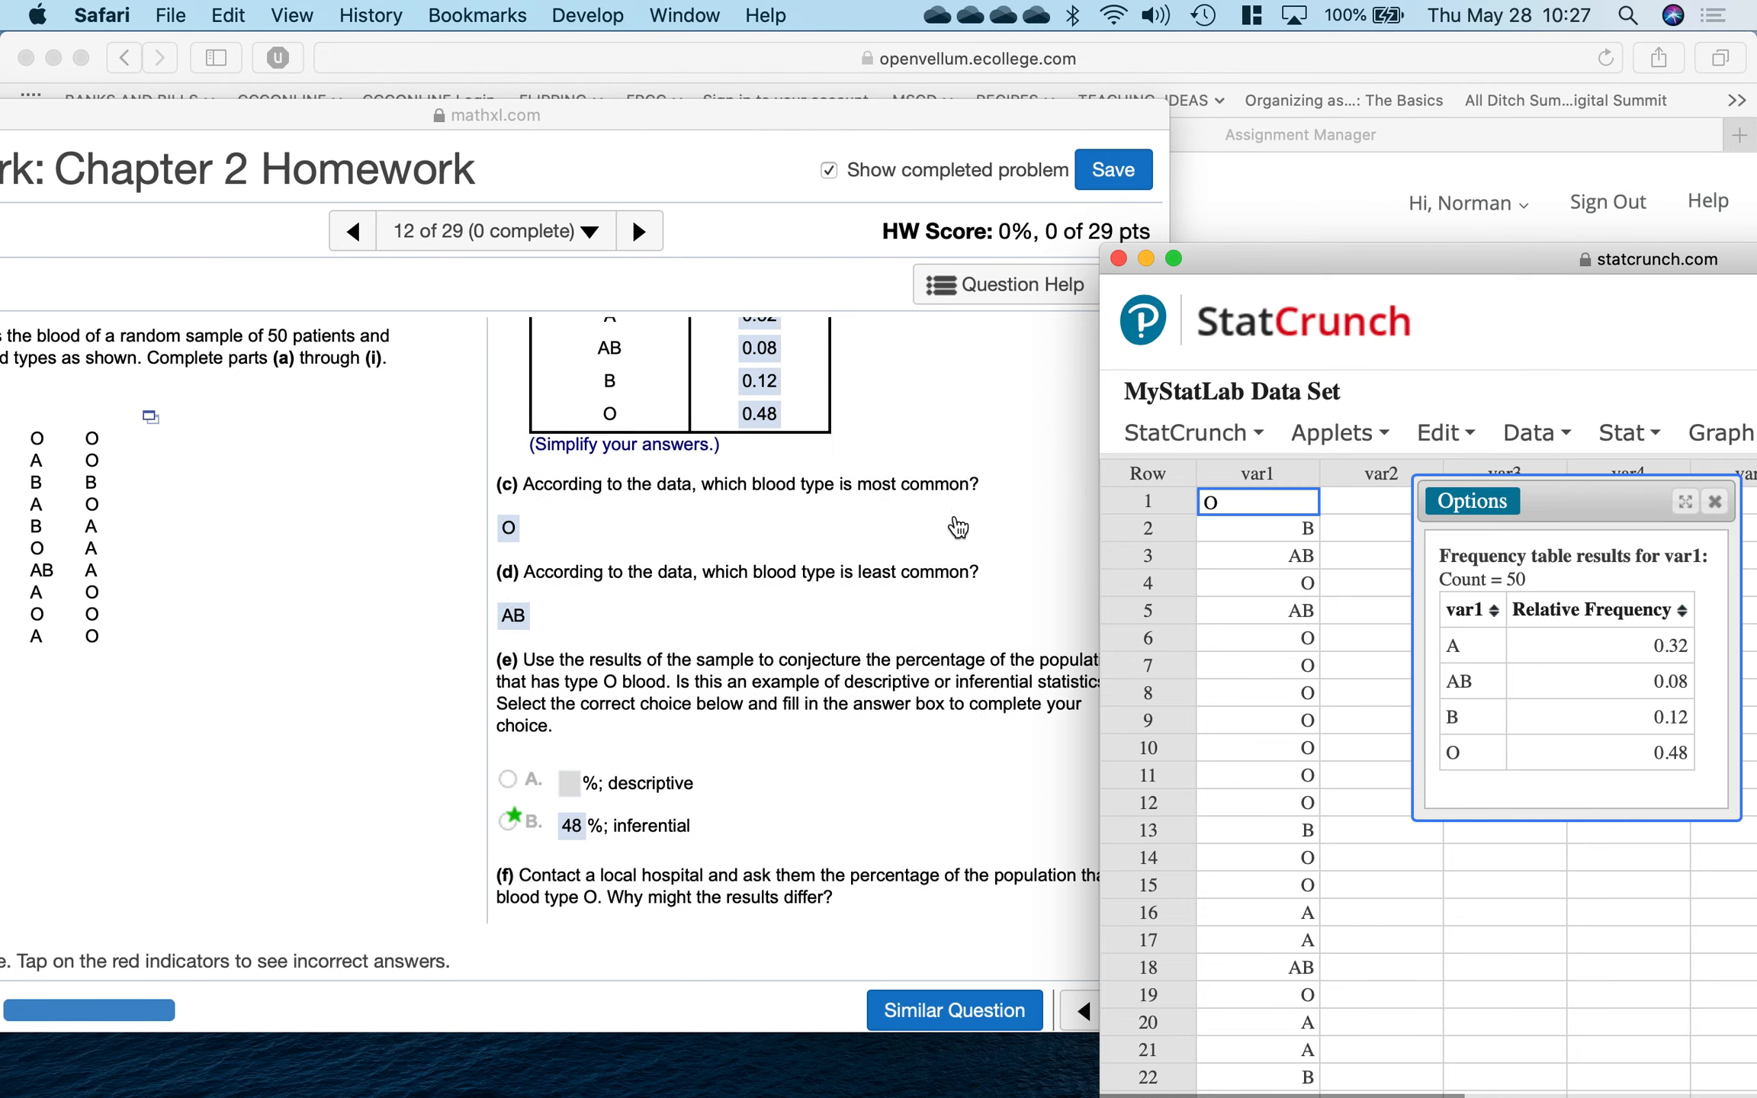
scroll(958, 526, "down", 5)
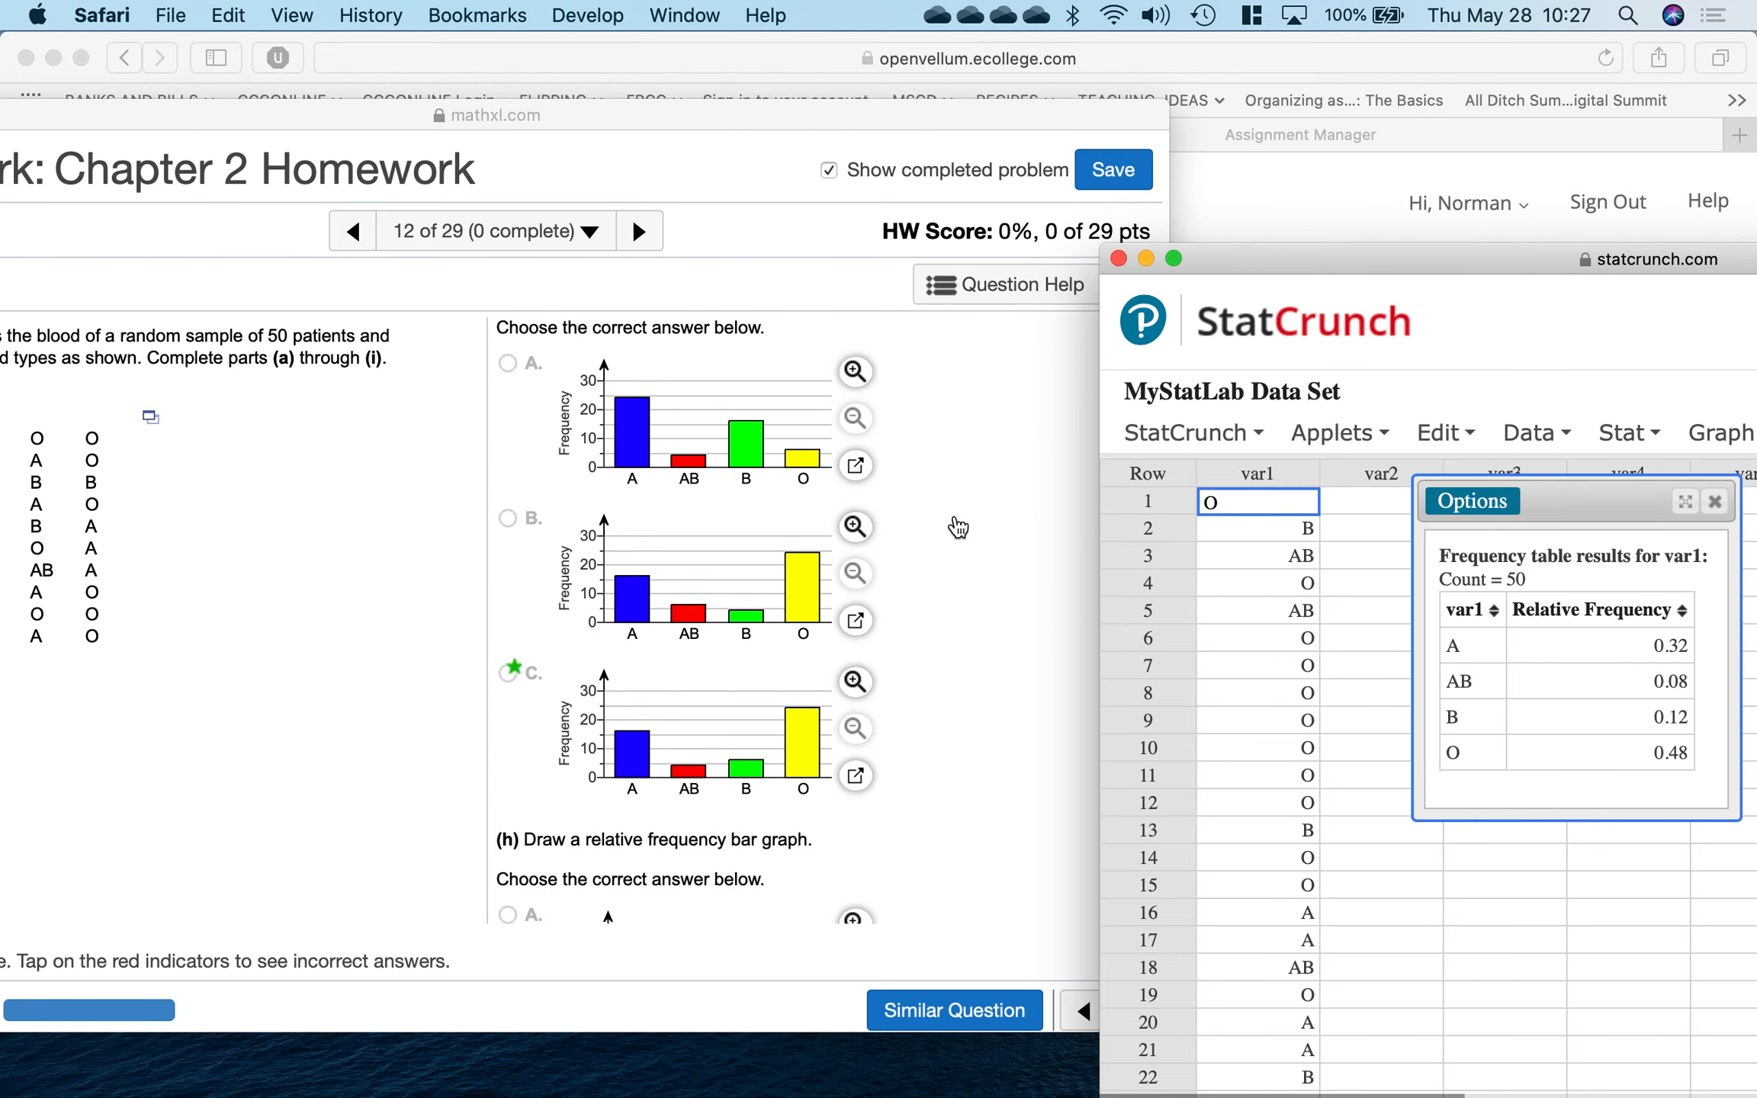
scroll(954, 526, "up", 2)
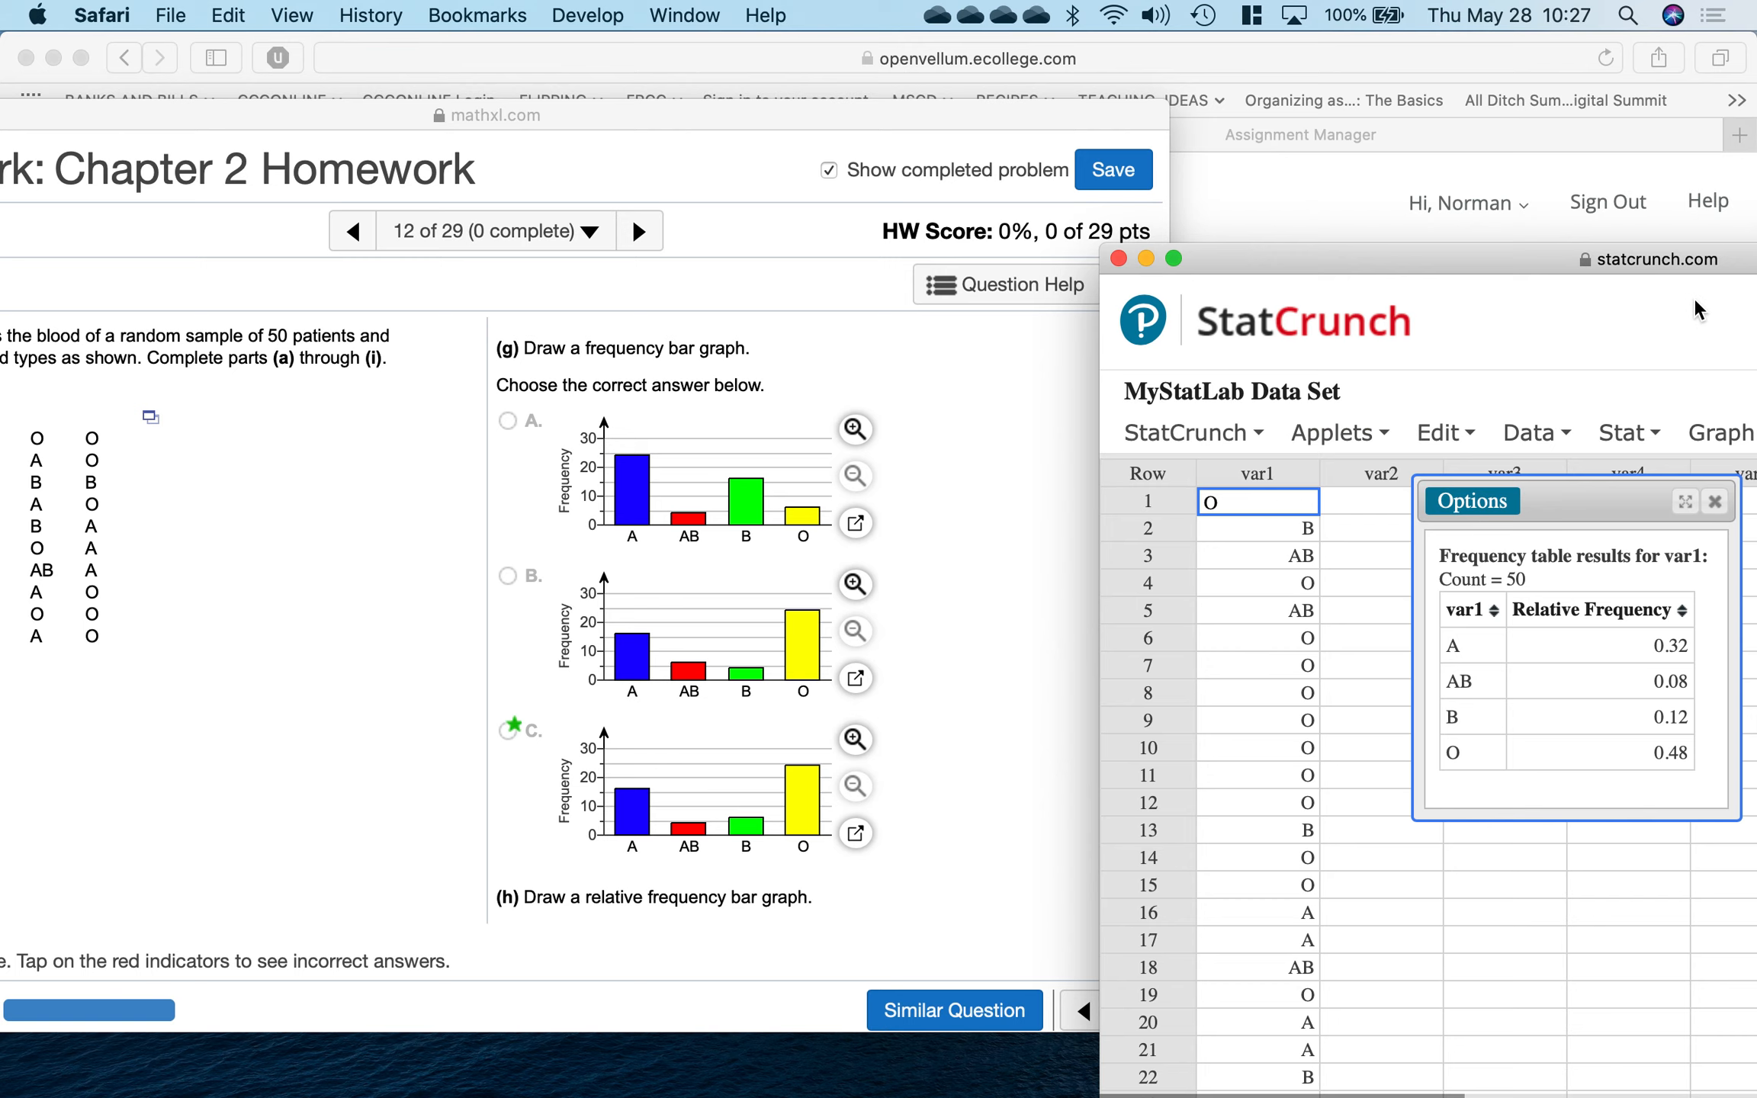
Step: Return to the StatCrunch data set and close both frequency table results
left_click_drag(1727, 265, 1052, 87)
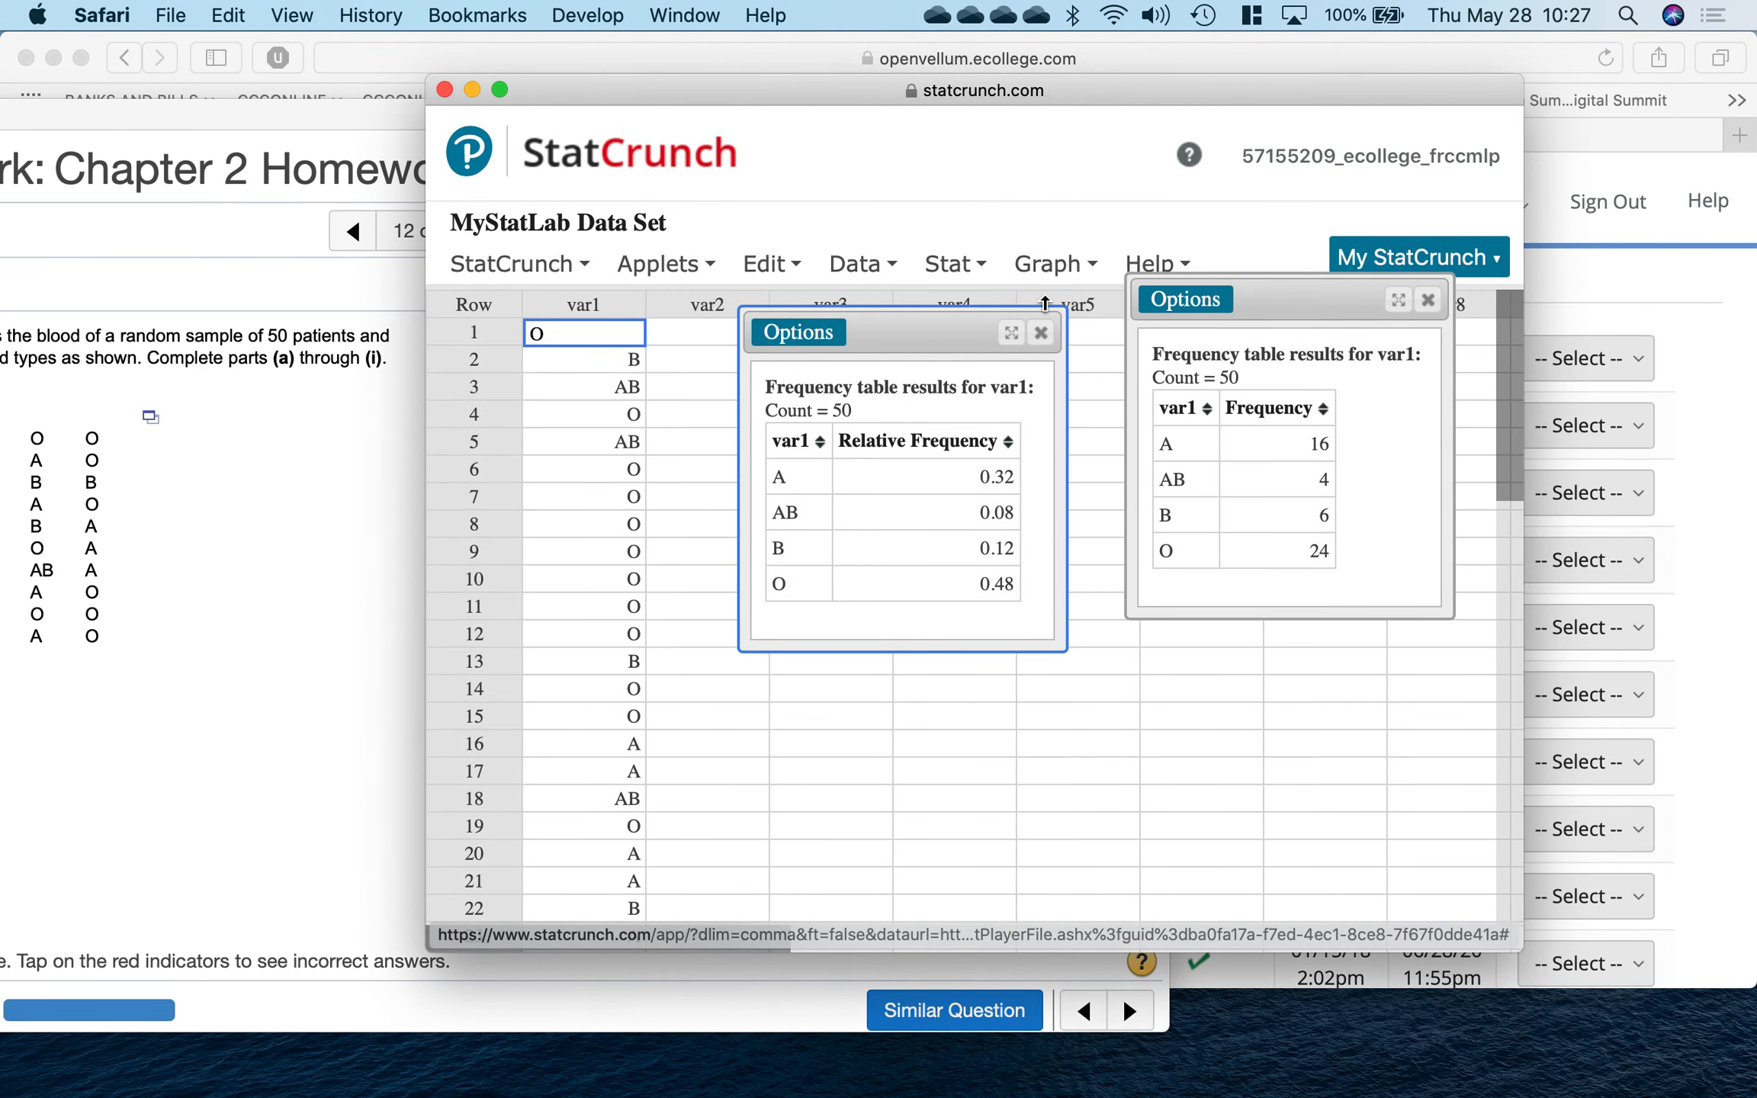
left_click(1041, 333)
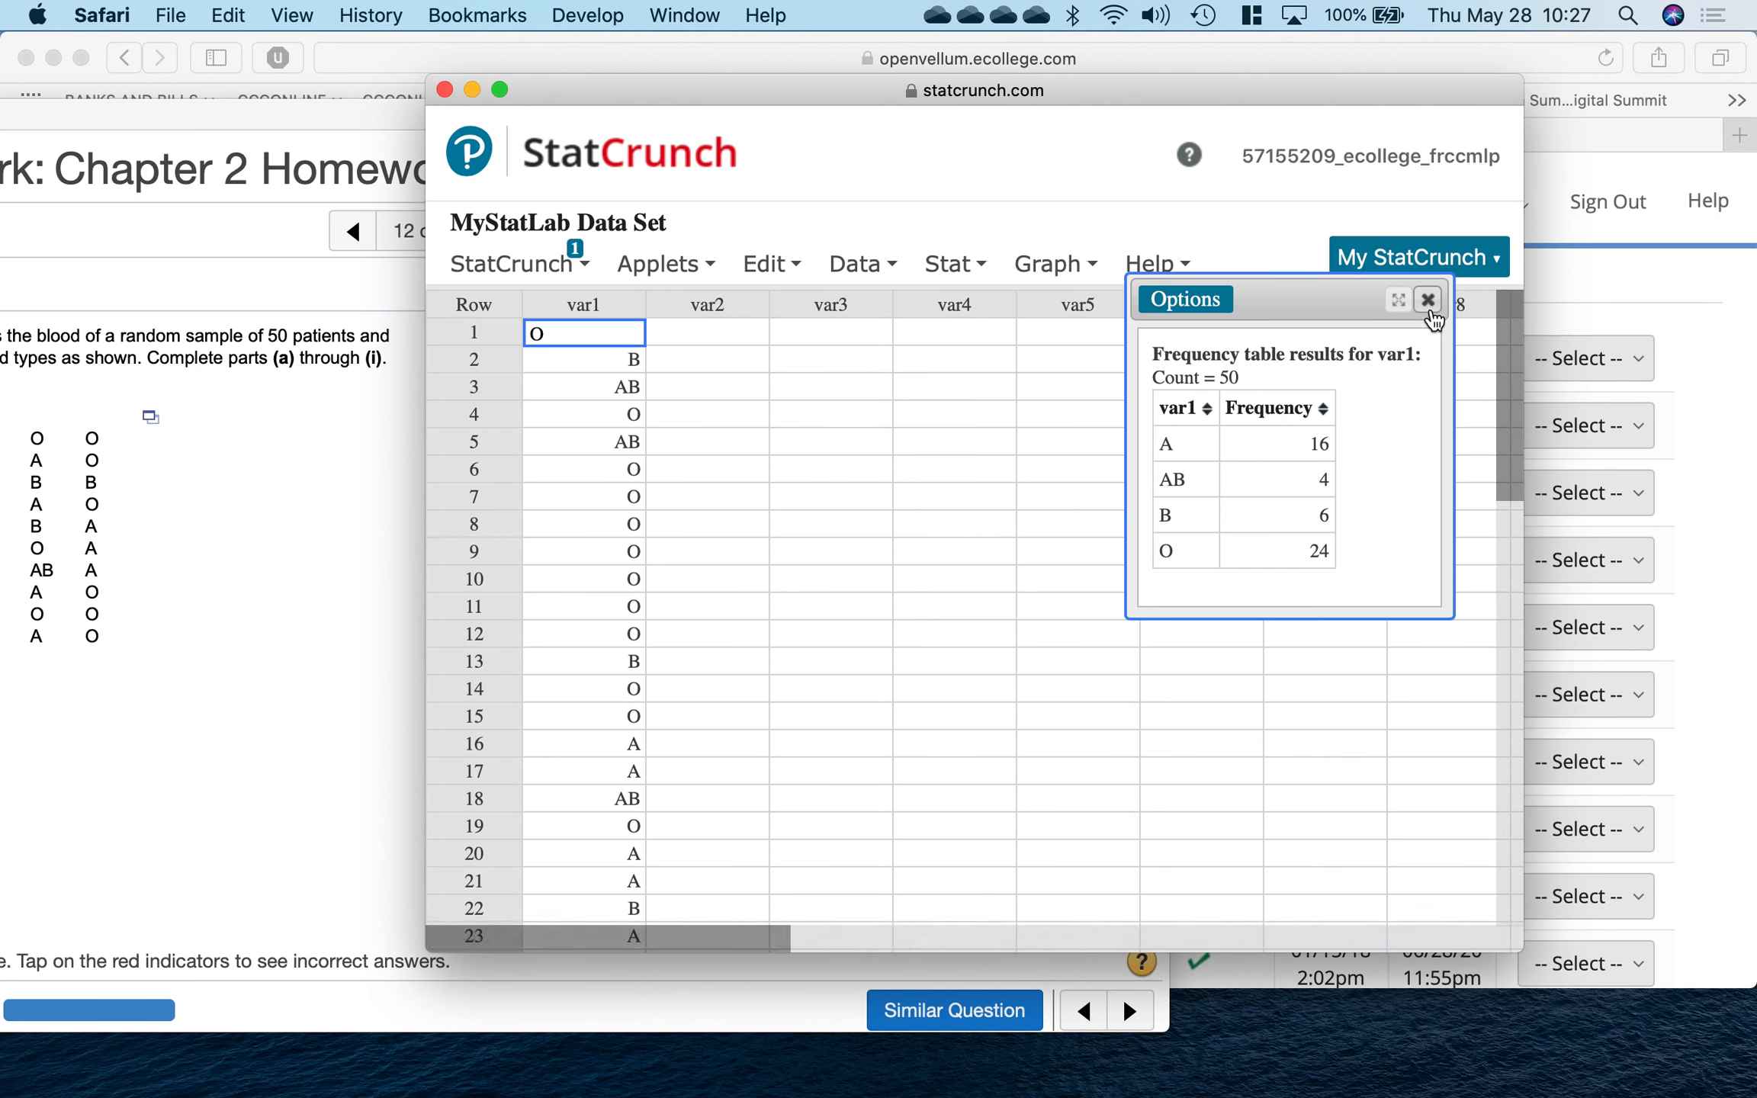
left_click(1400, 301)
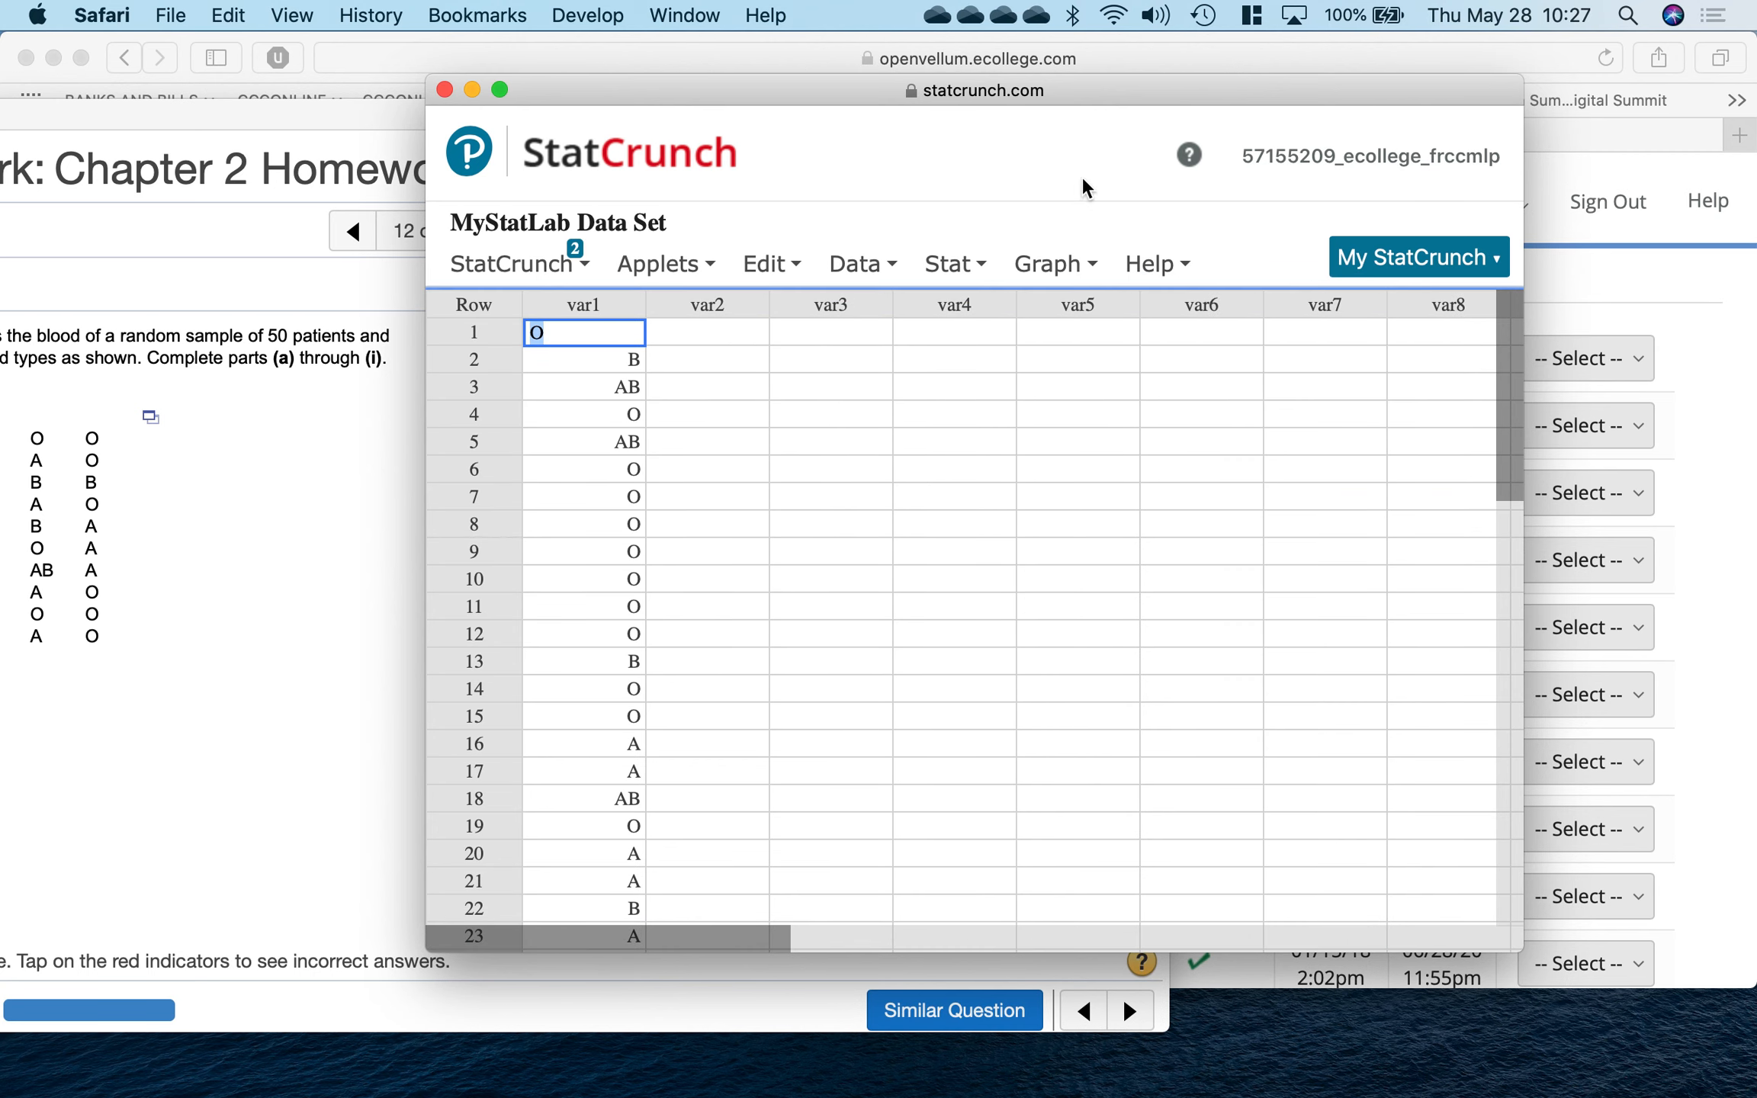
Step: Create a StatCrunch bar plot of the var1 data with type Frequency and move the graph aside
left_click(1047, 267)
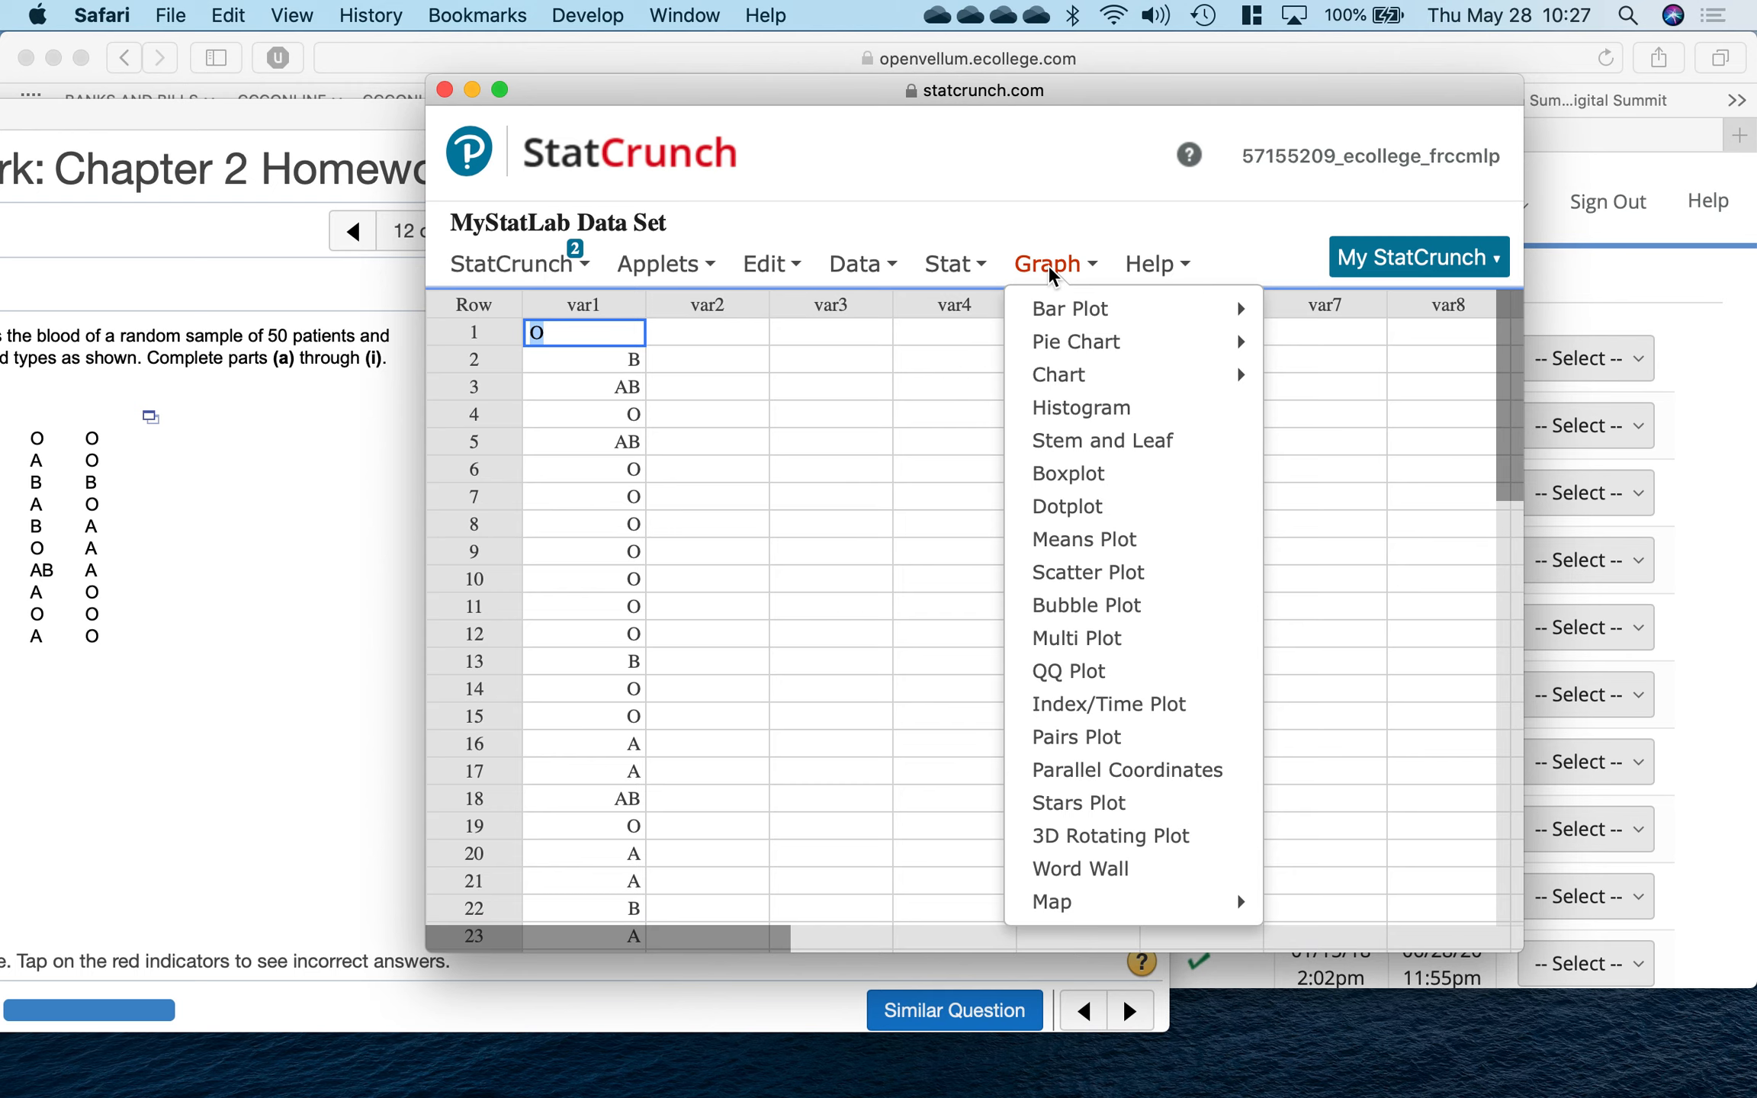
mouse_move(1124, 315)
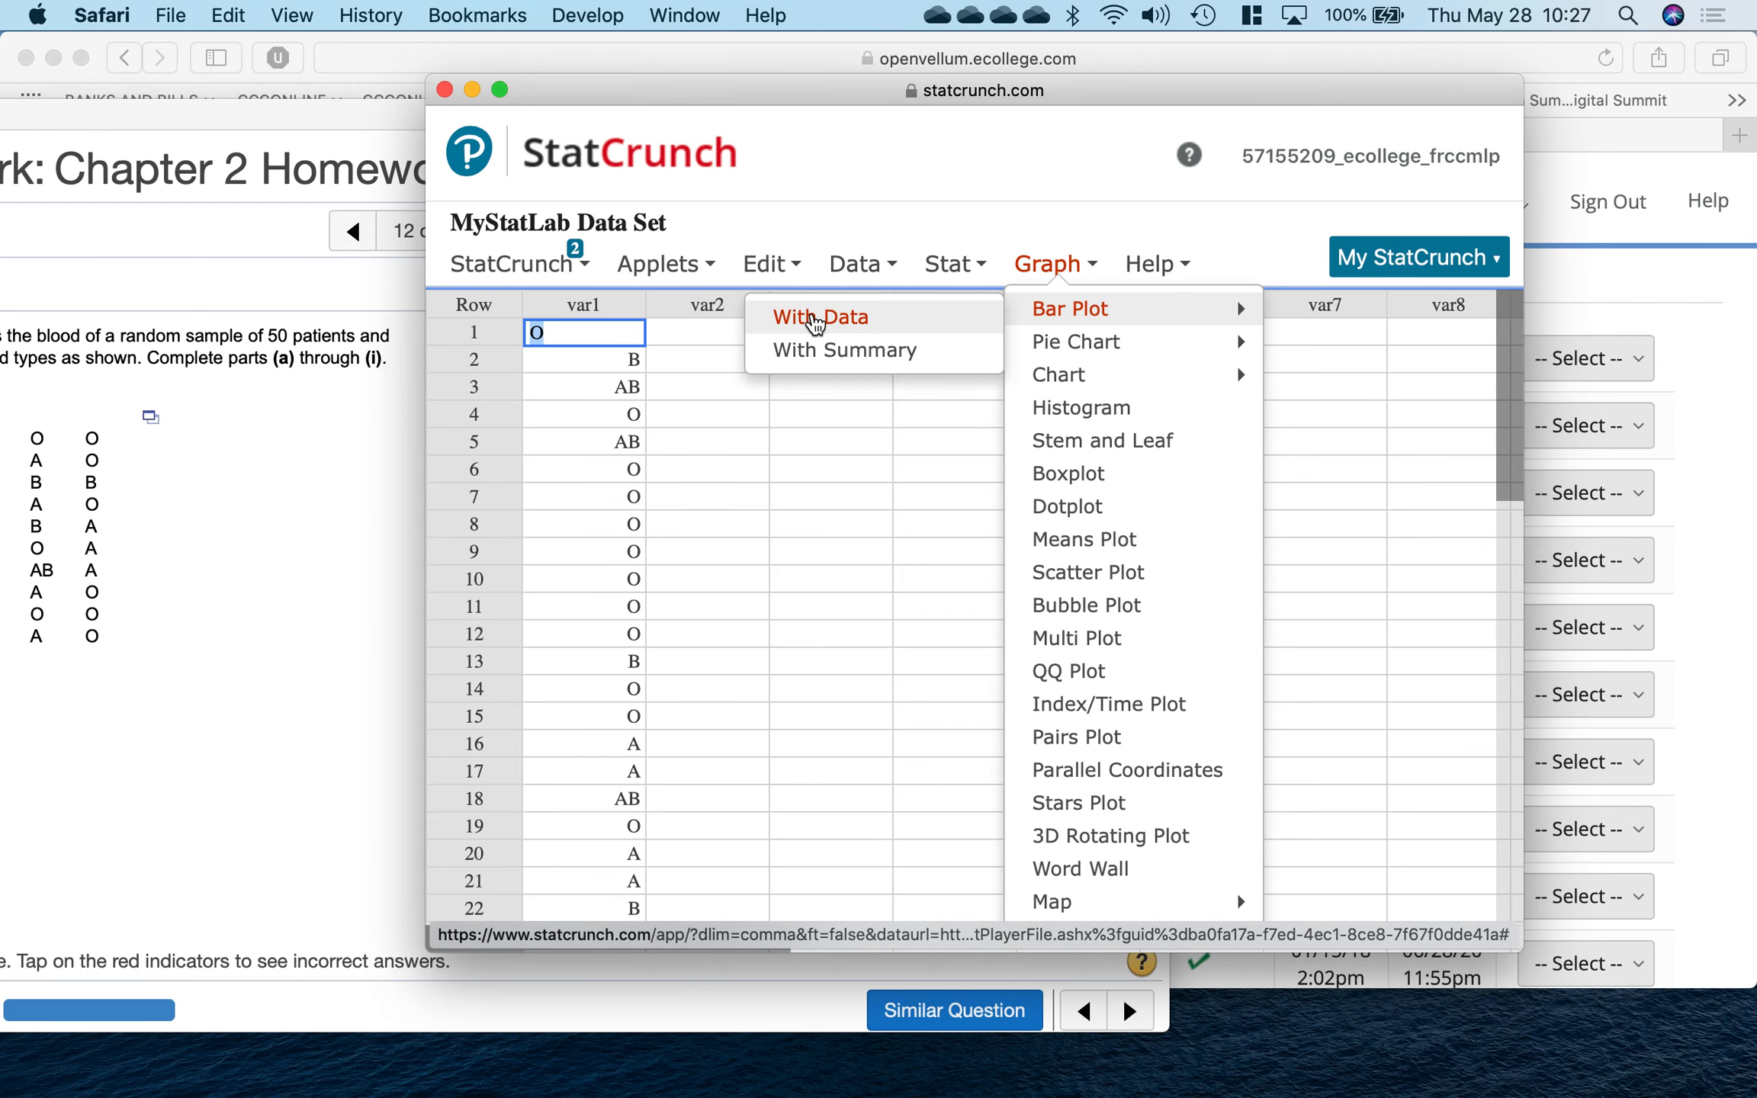
left_click(815, 324)
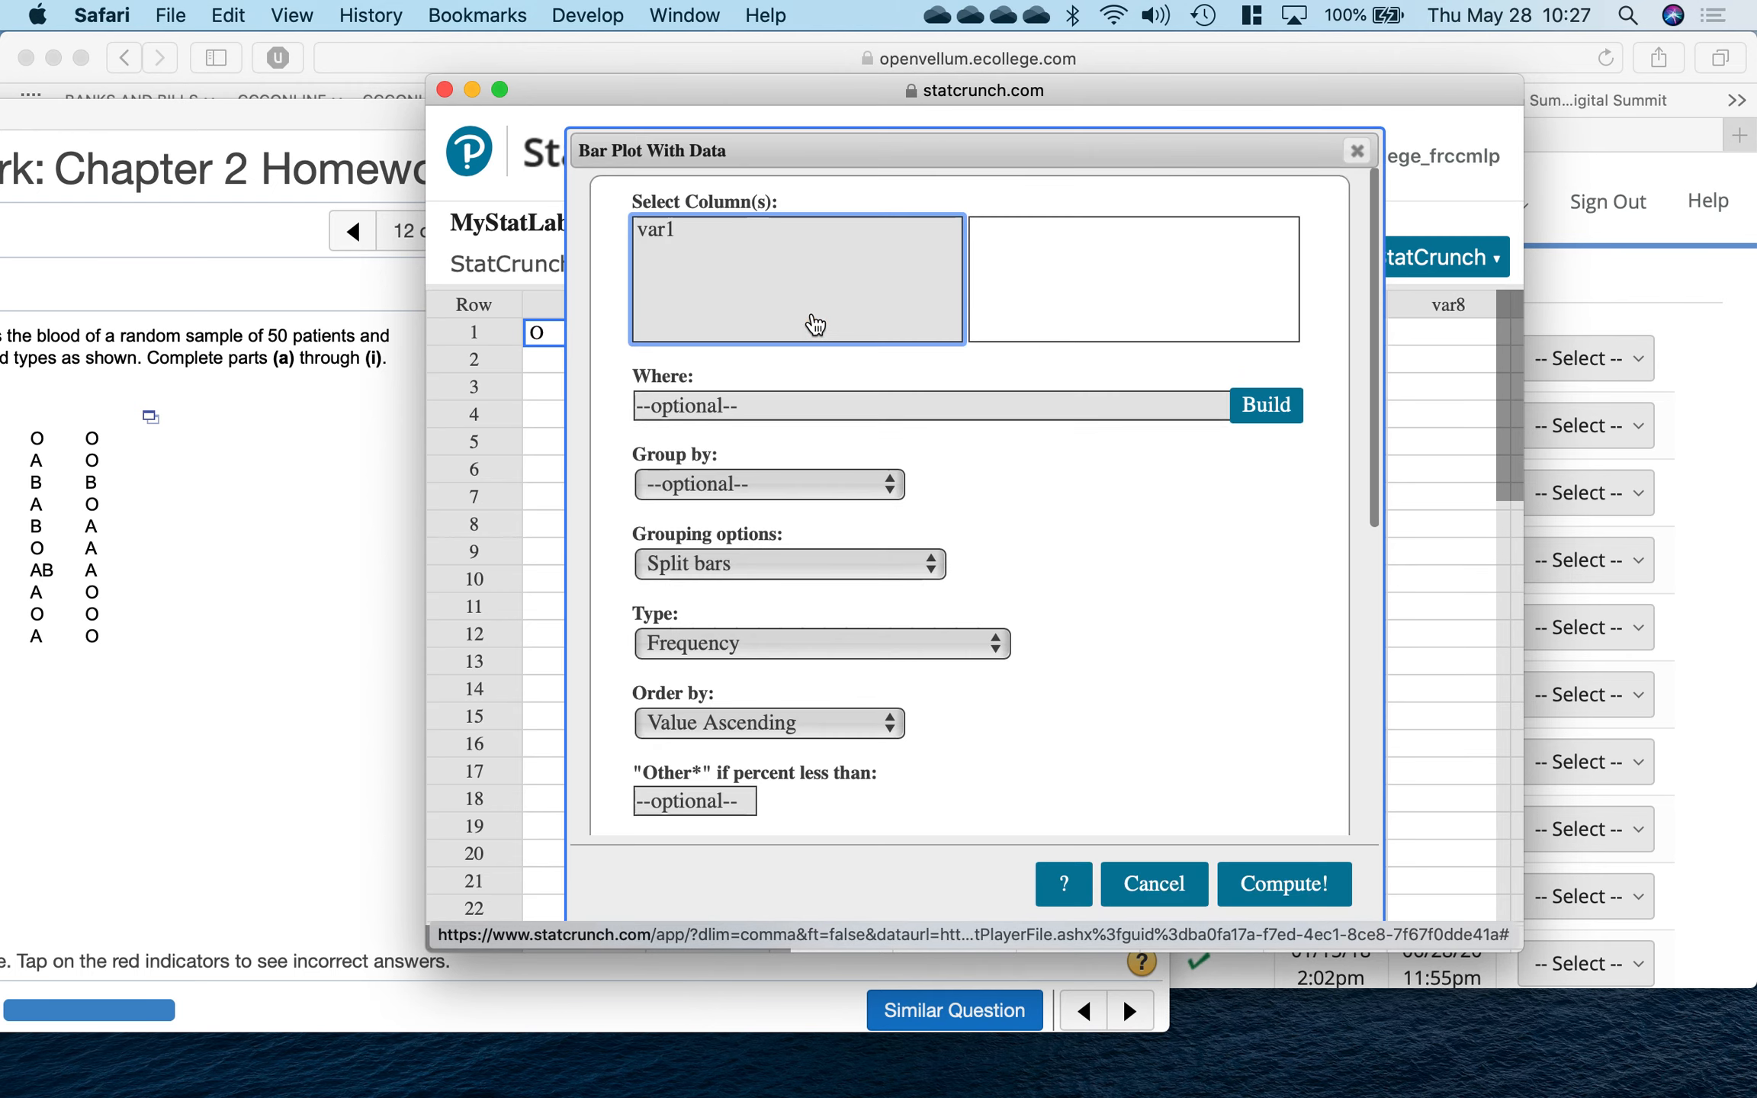
left_click(676, 229)
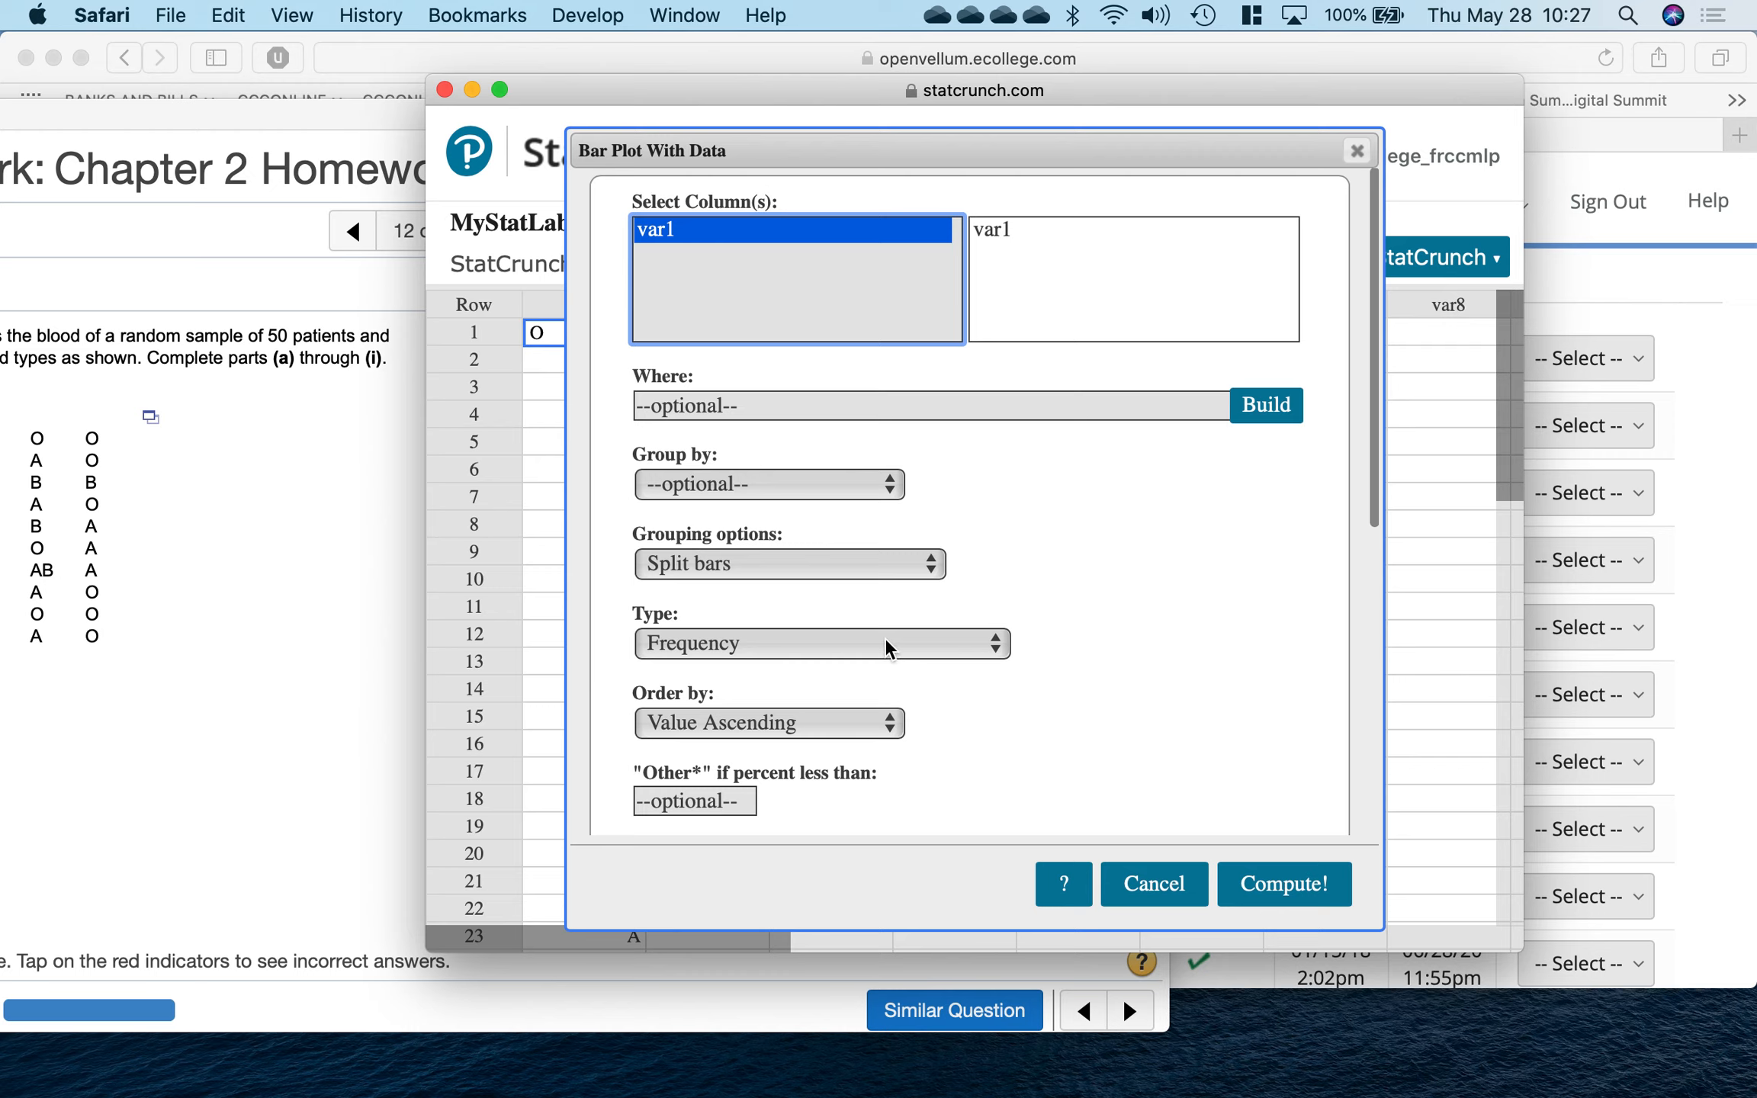
left_click(992, 648)
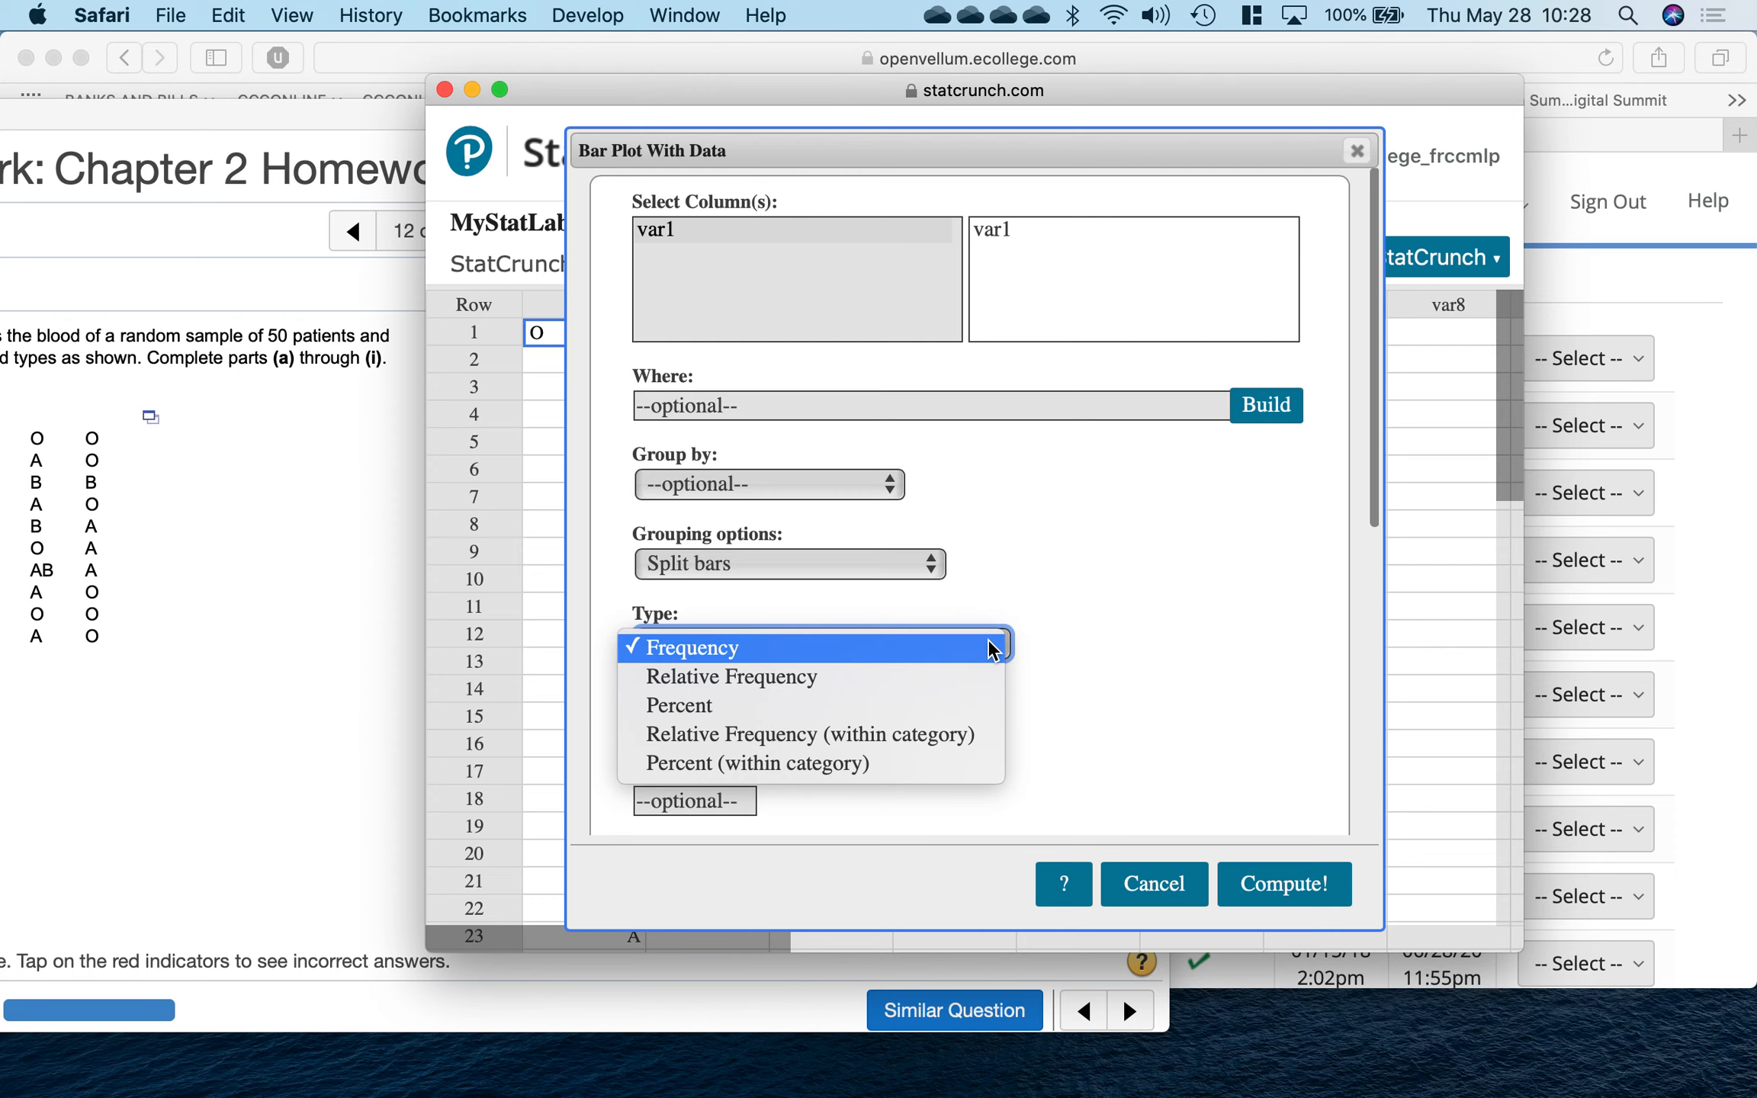
left_click(1188, 608)
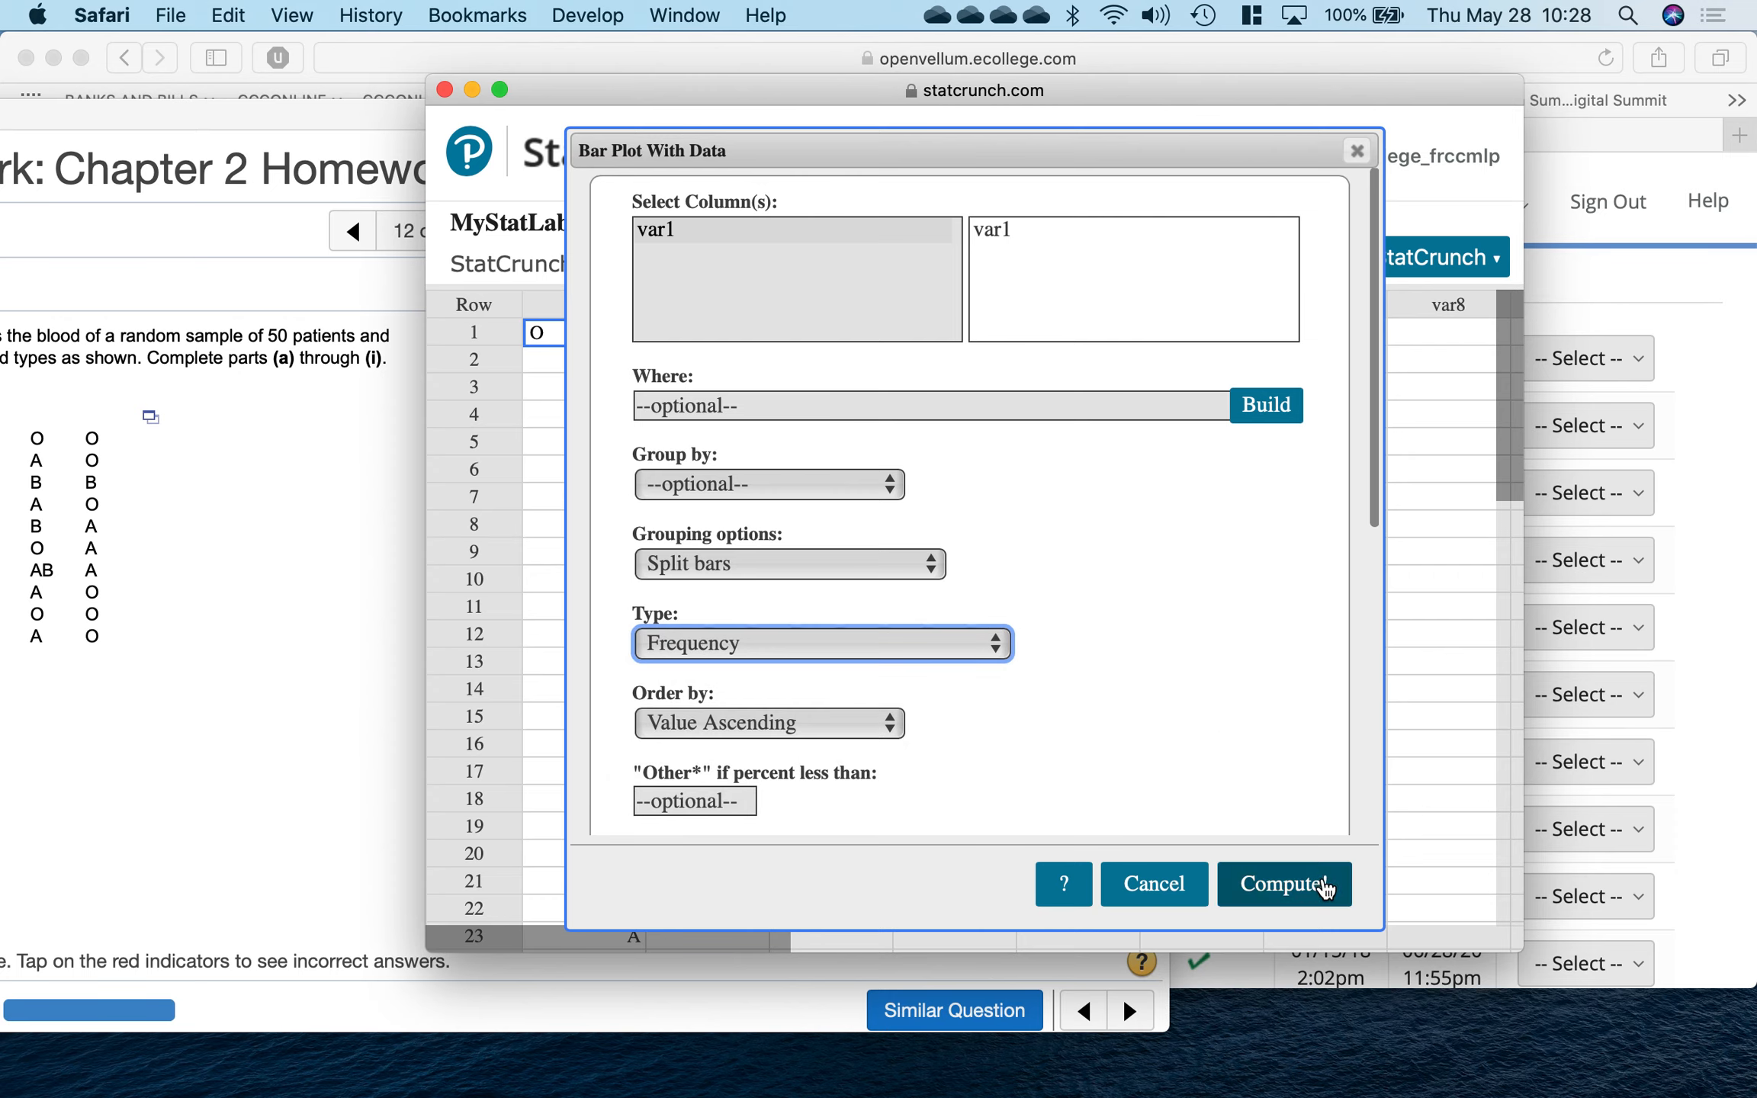
left_click(1324, 889)
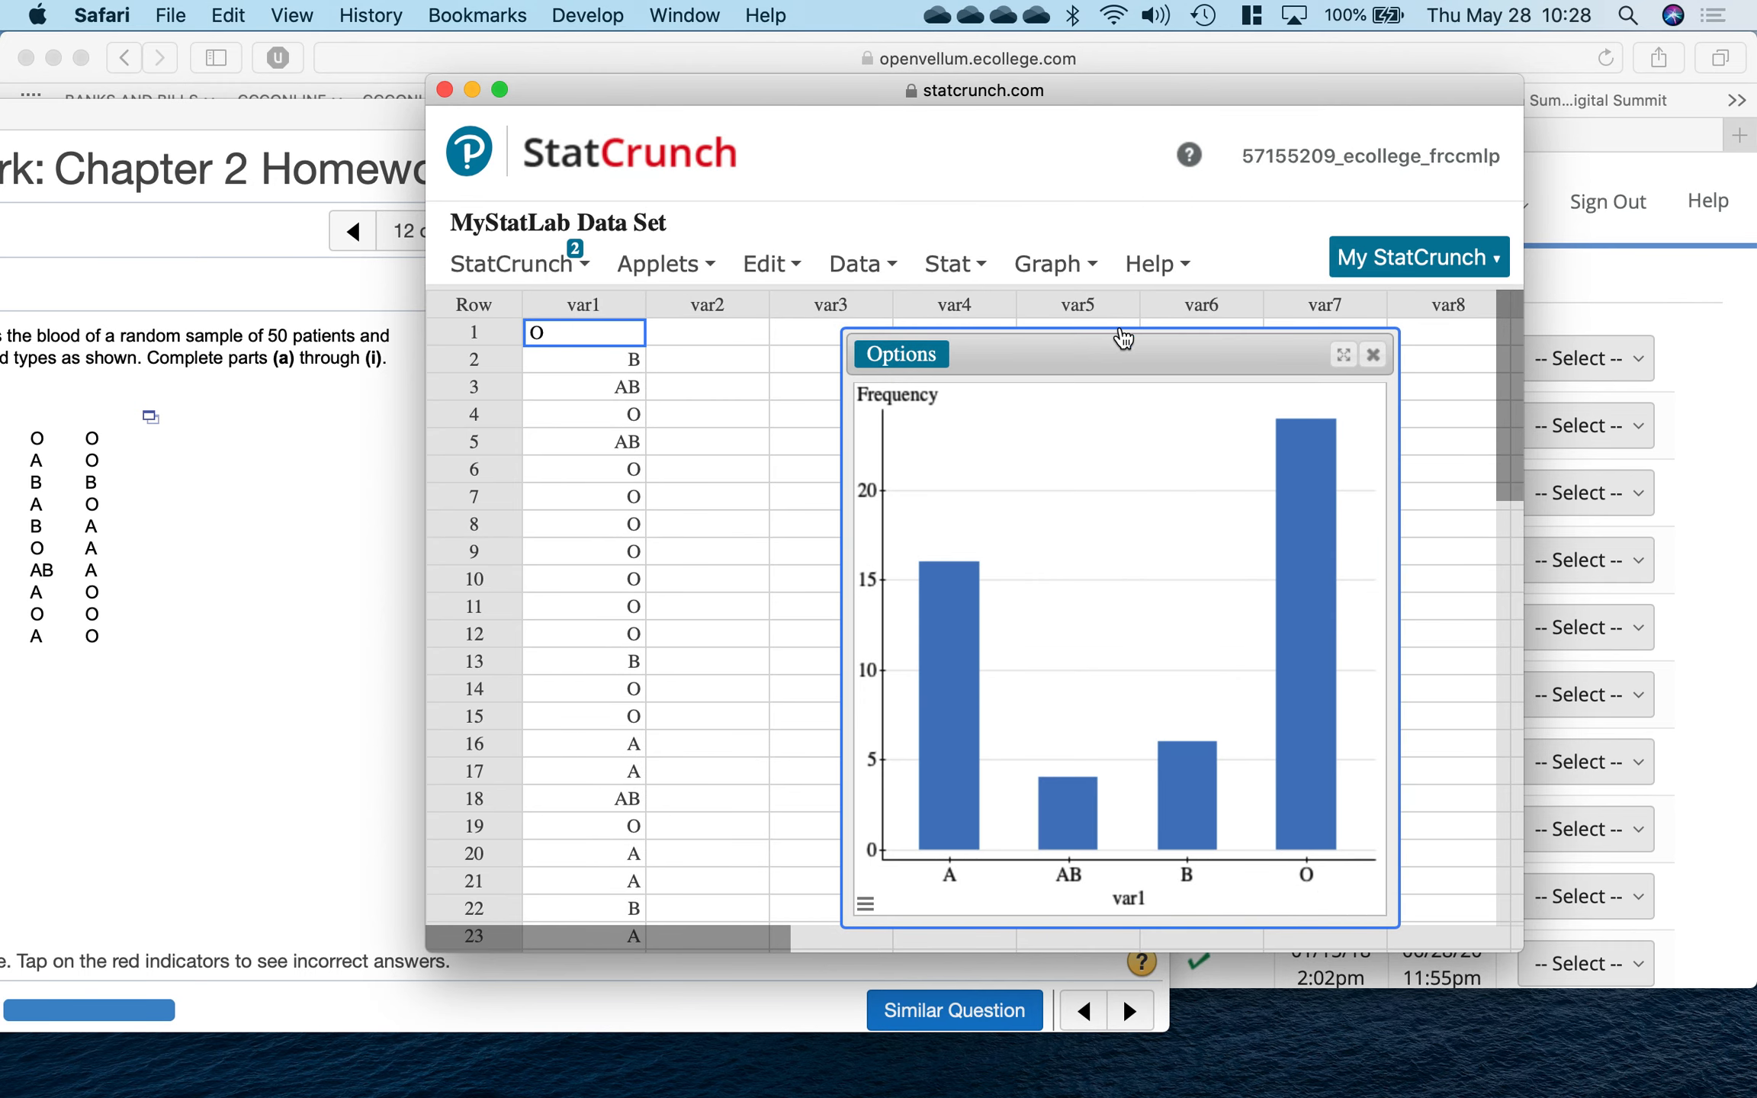
left_click_drag(1125, 341, 1236, 344)
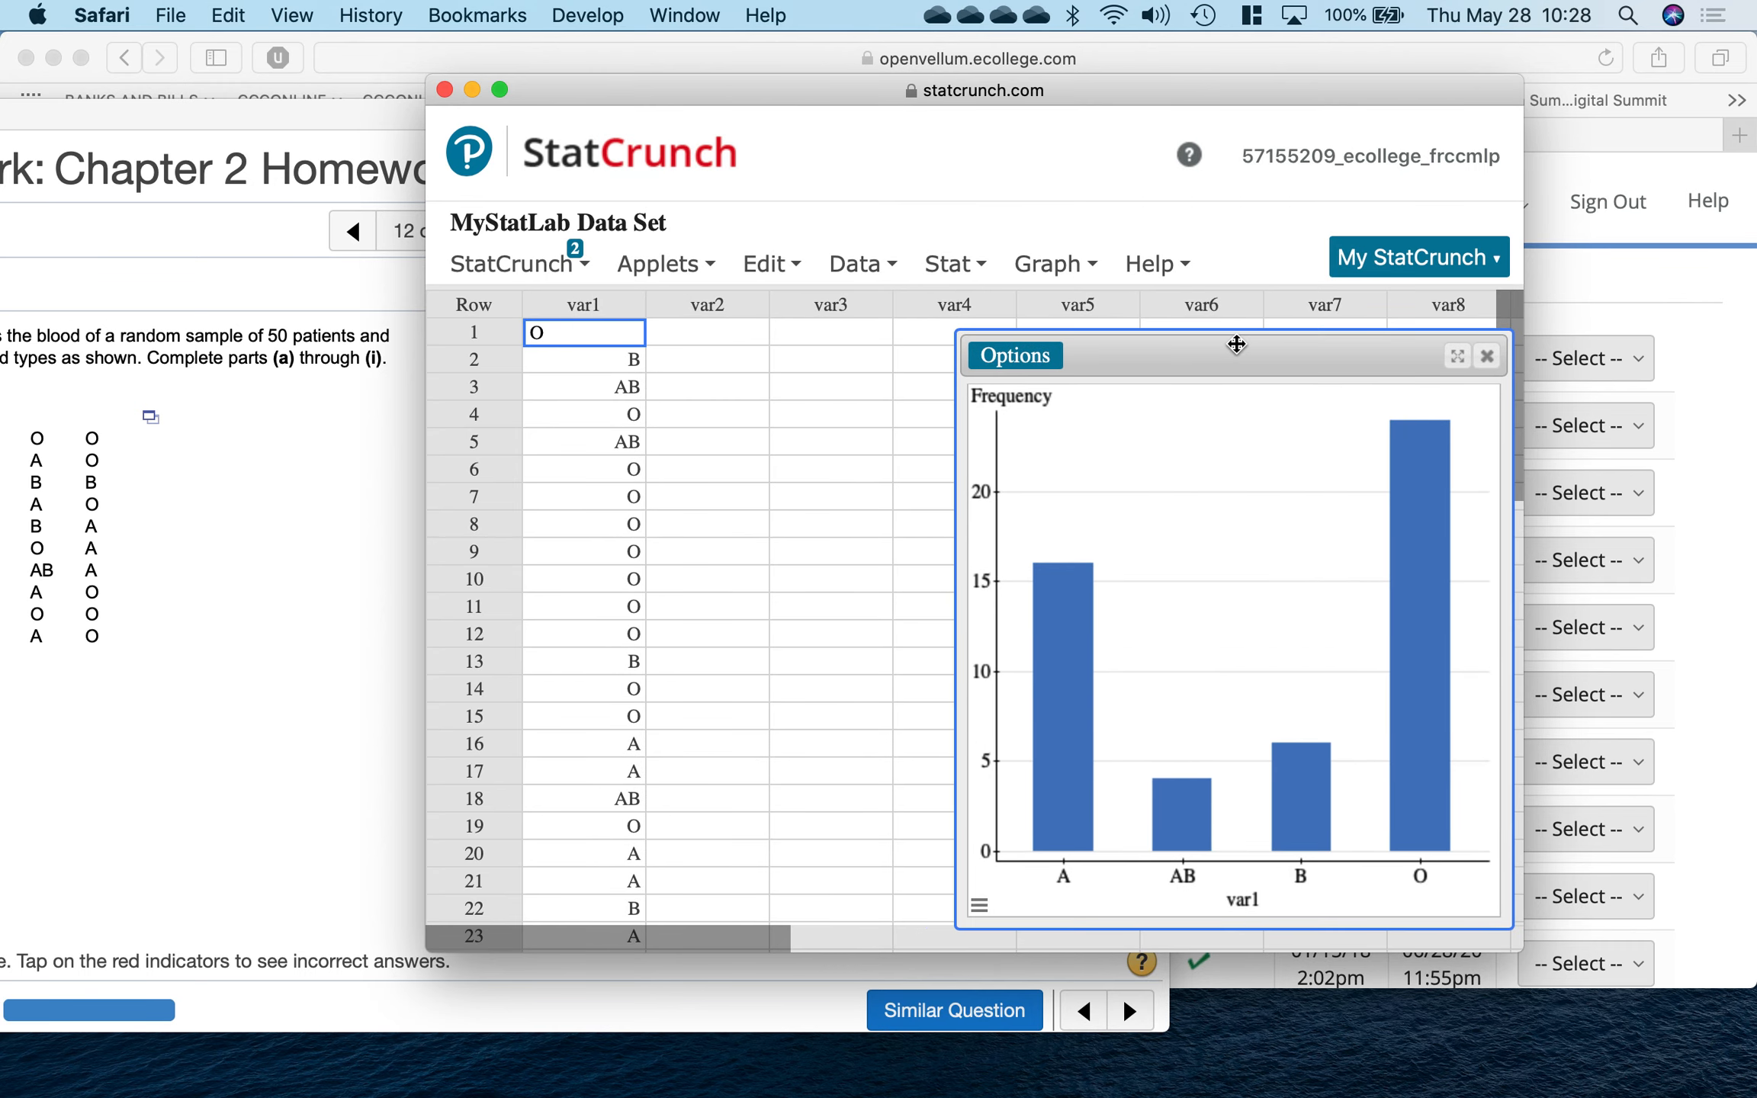
Step: Create a second bar plot of the var1 data with type Relative Frequency
left_click(1034, 265)
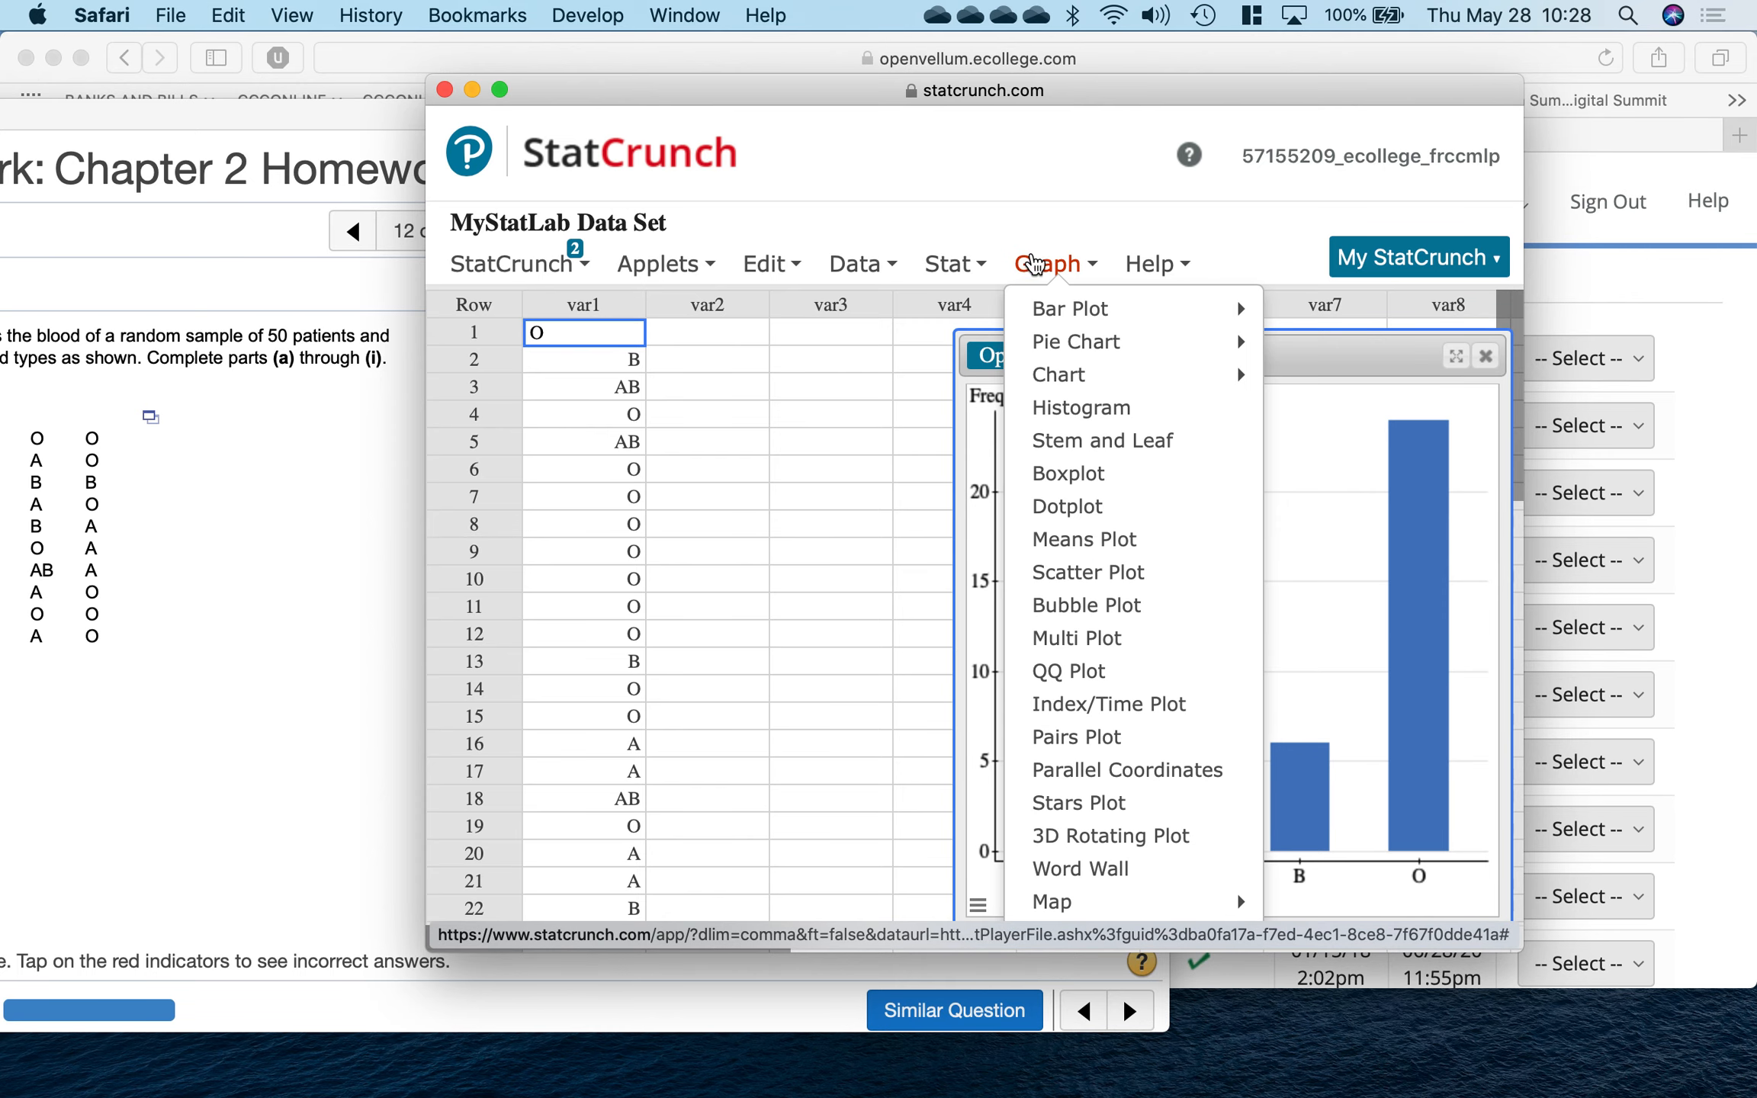
mouse_move(1075, 311)
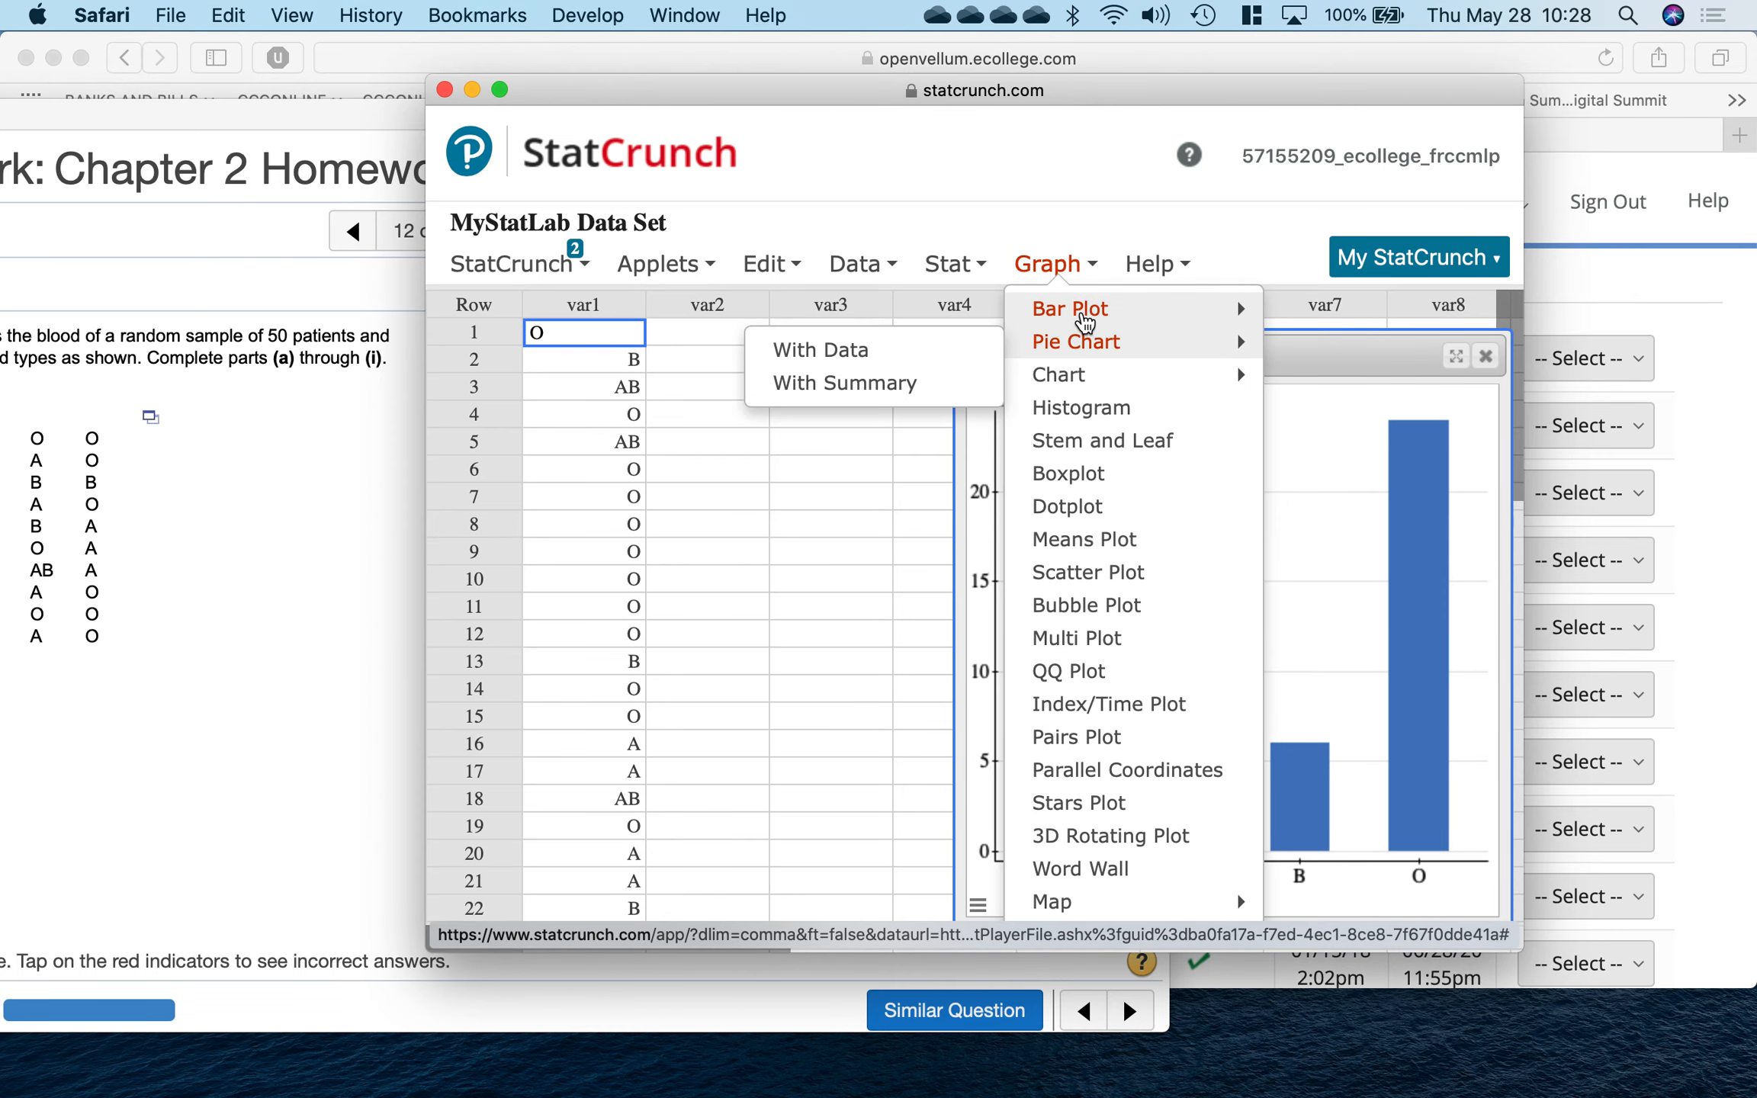
left_click(779, 324)
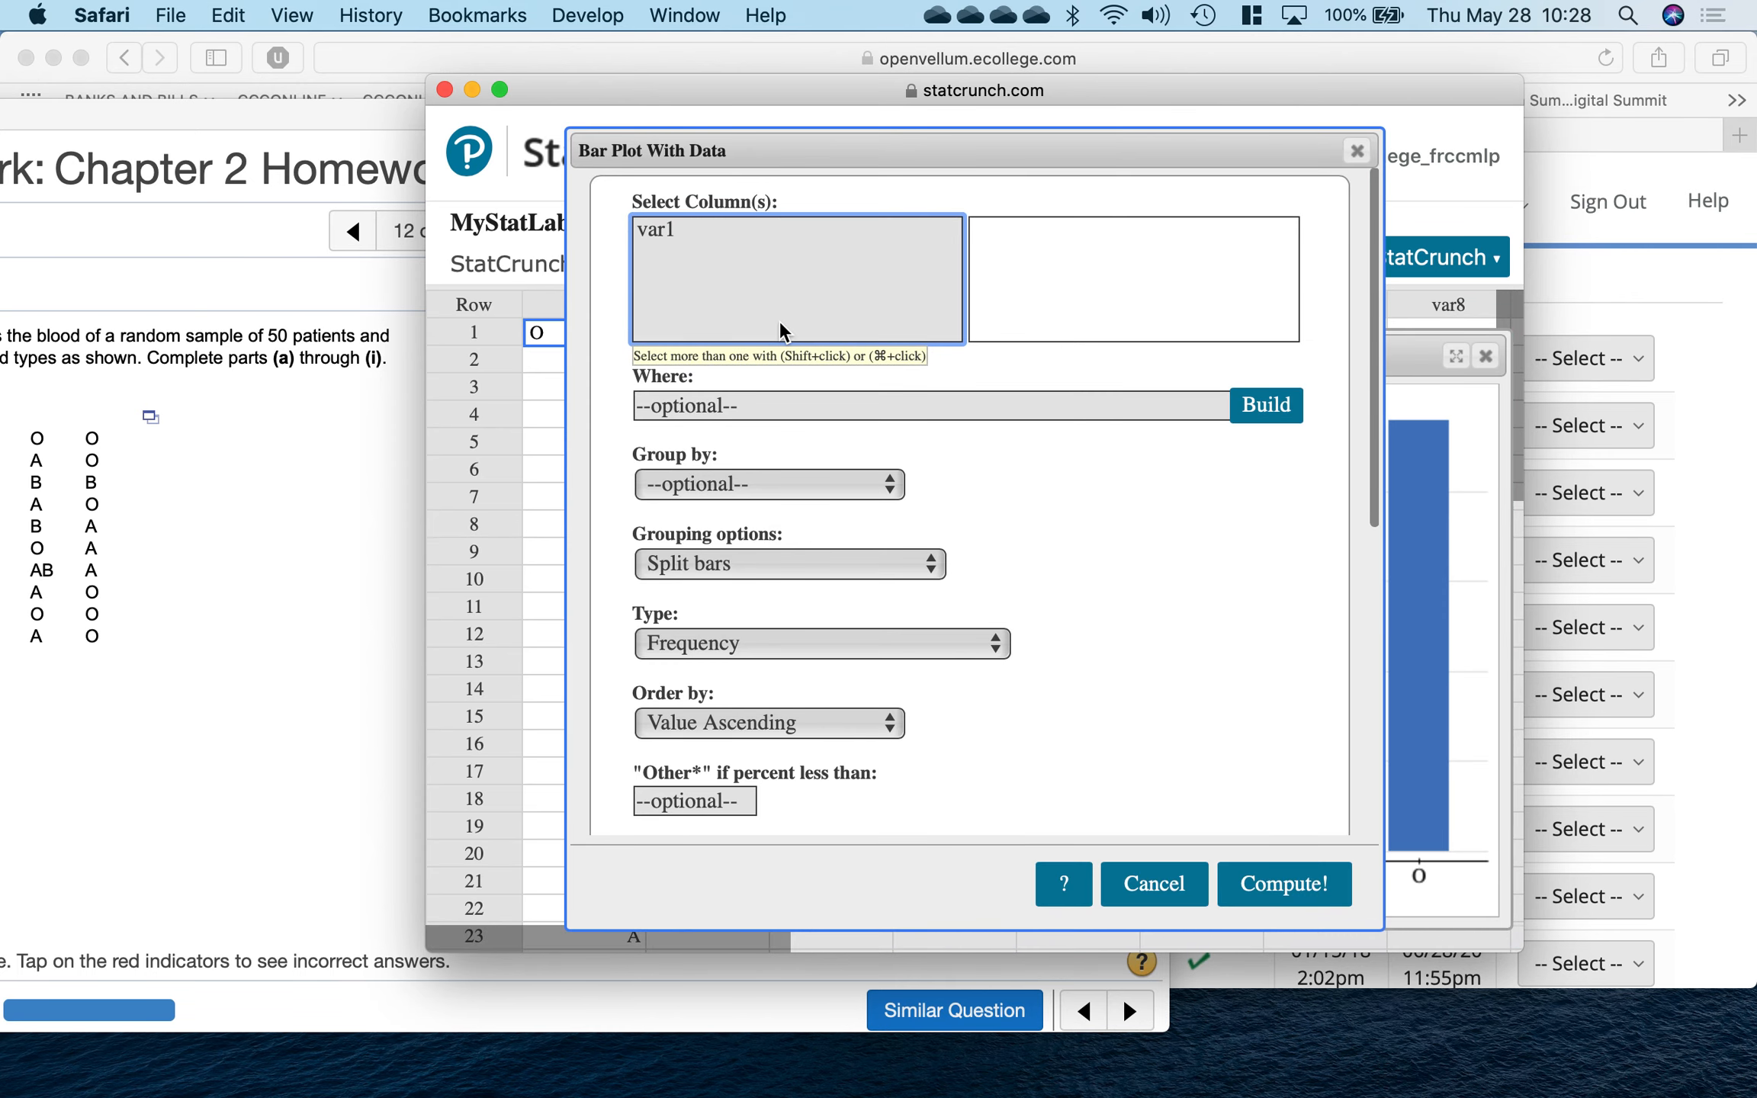
left_click(690, 230)
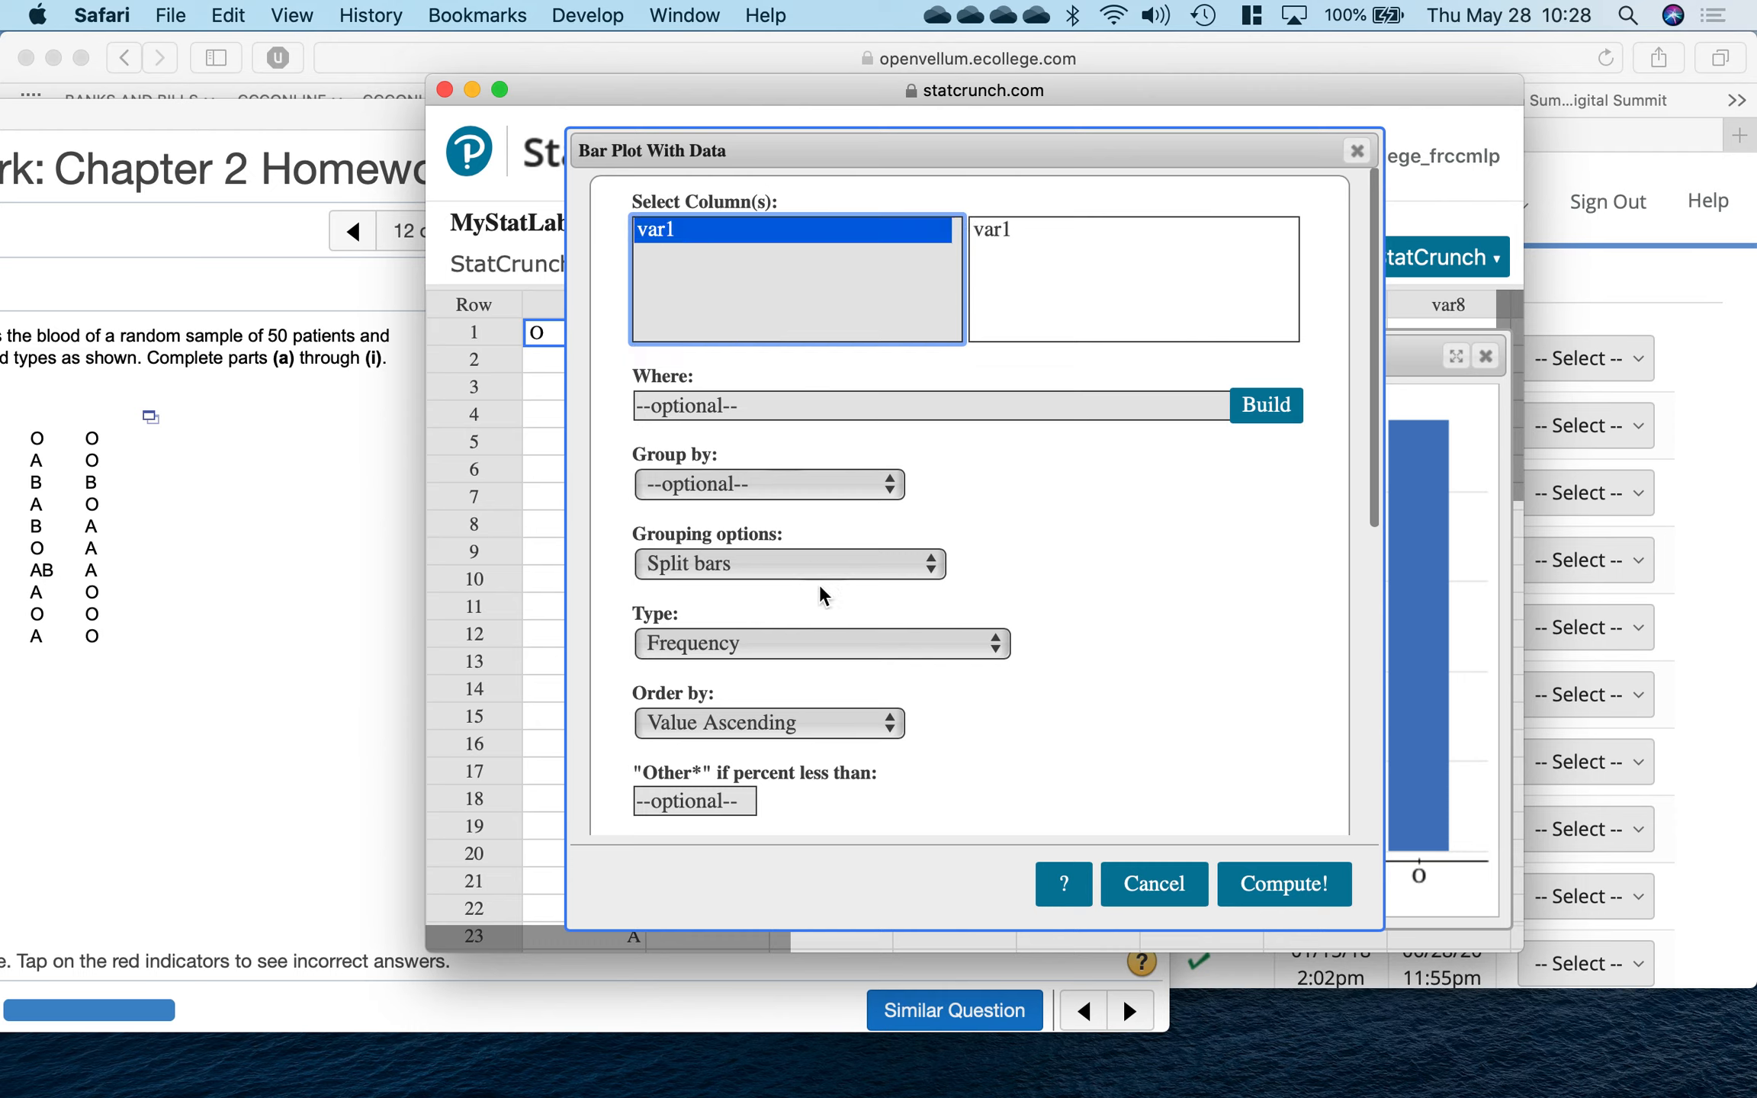
left_click(861, 645)
left_click(793, 674)
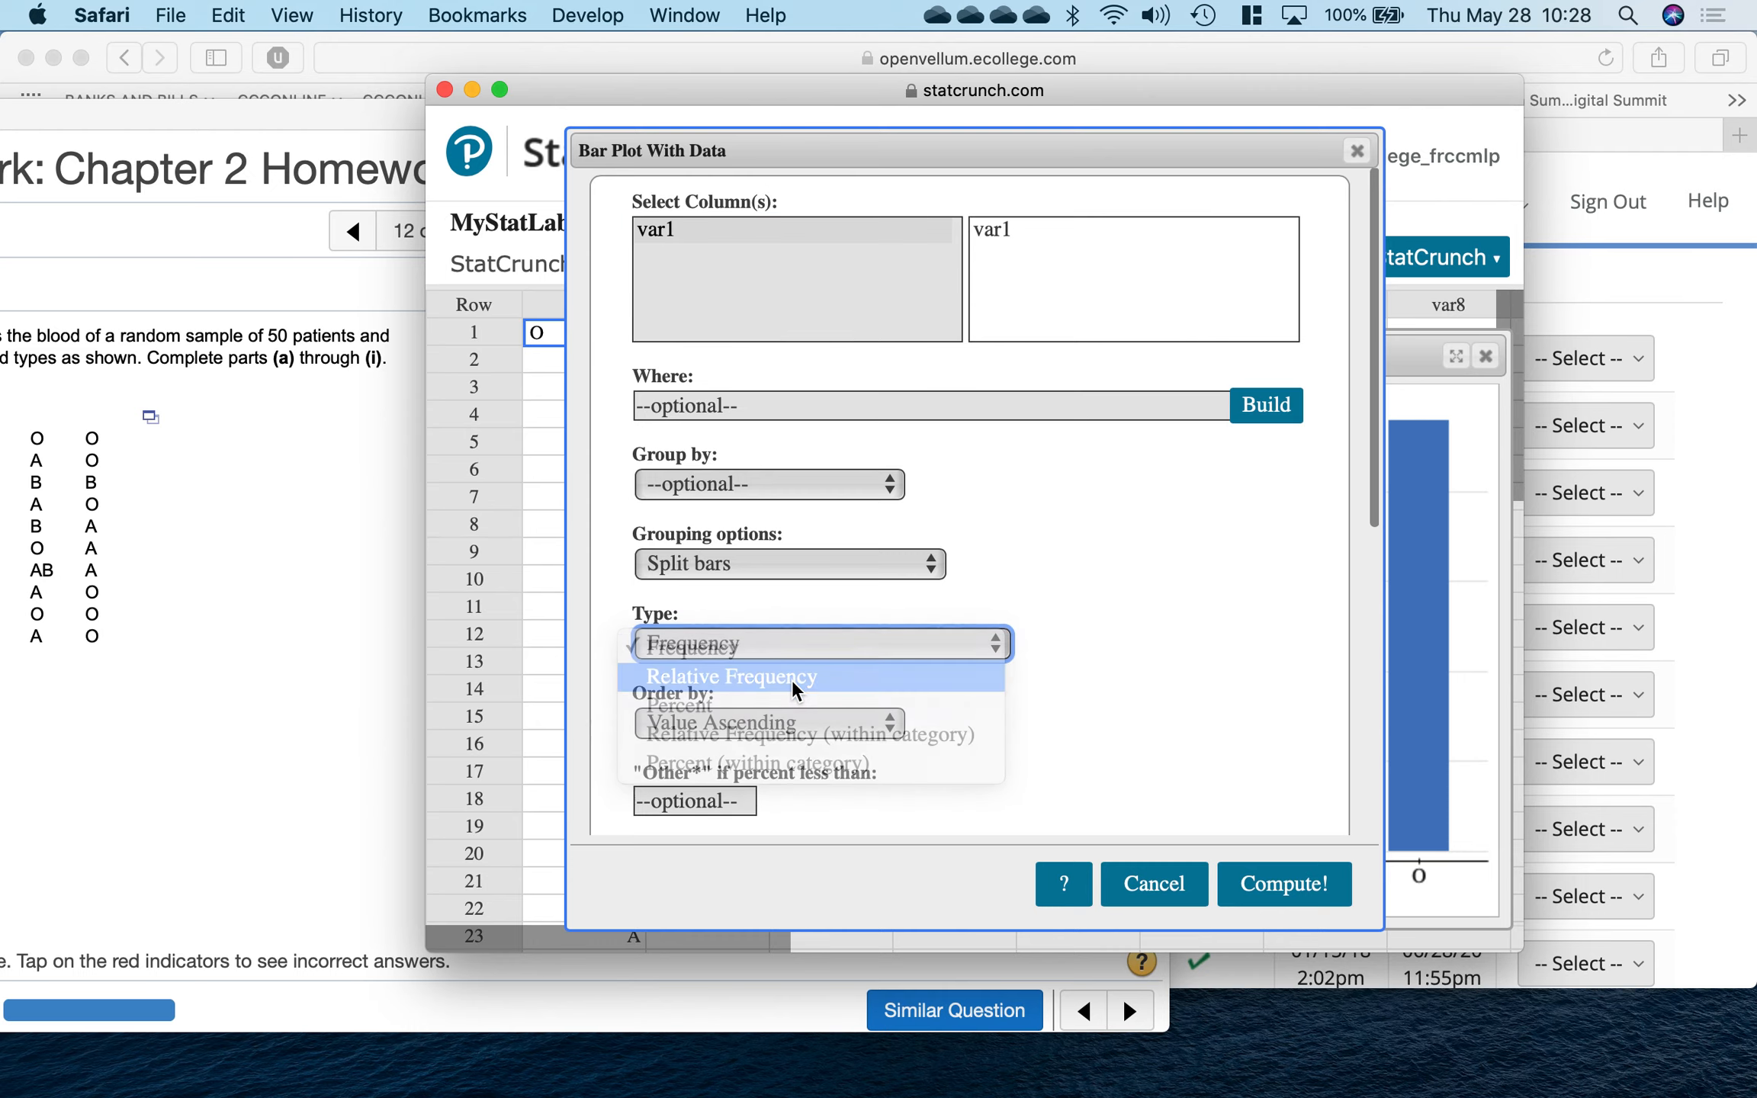
left_click(1275, 893)
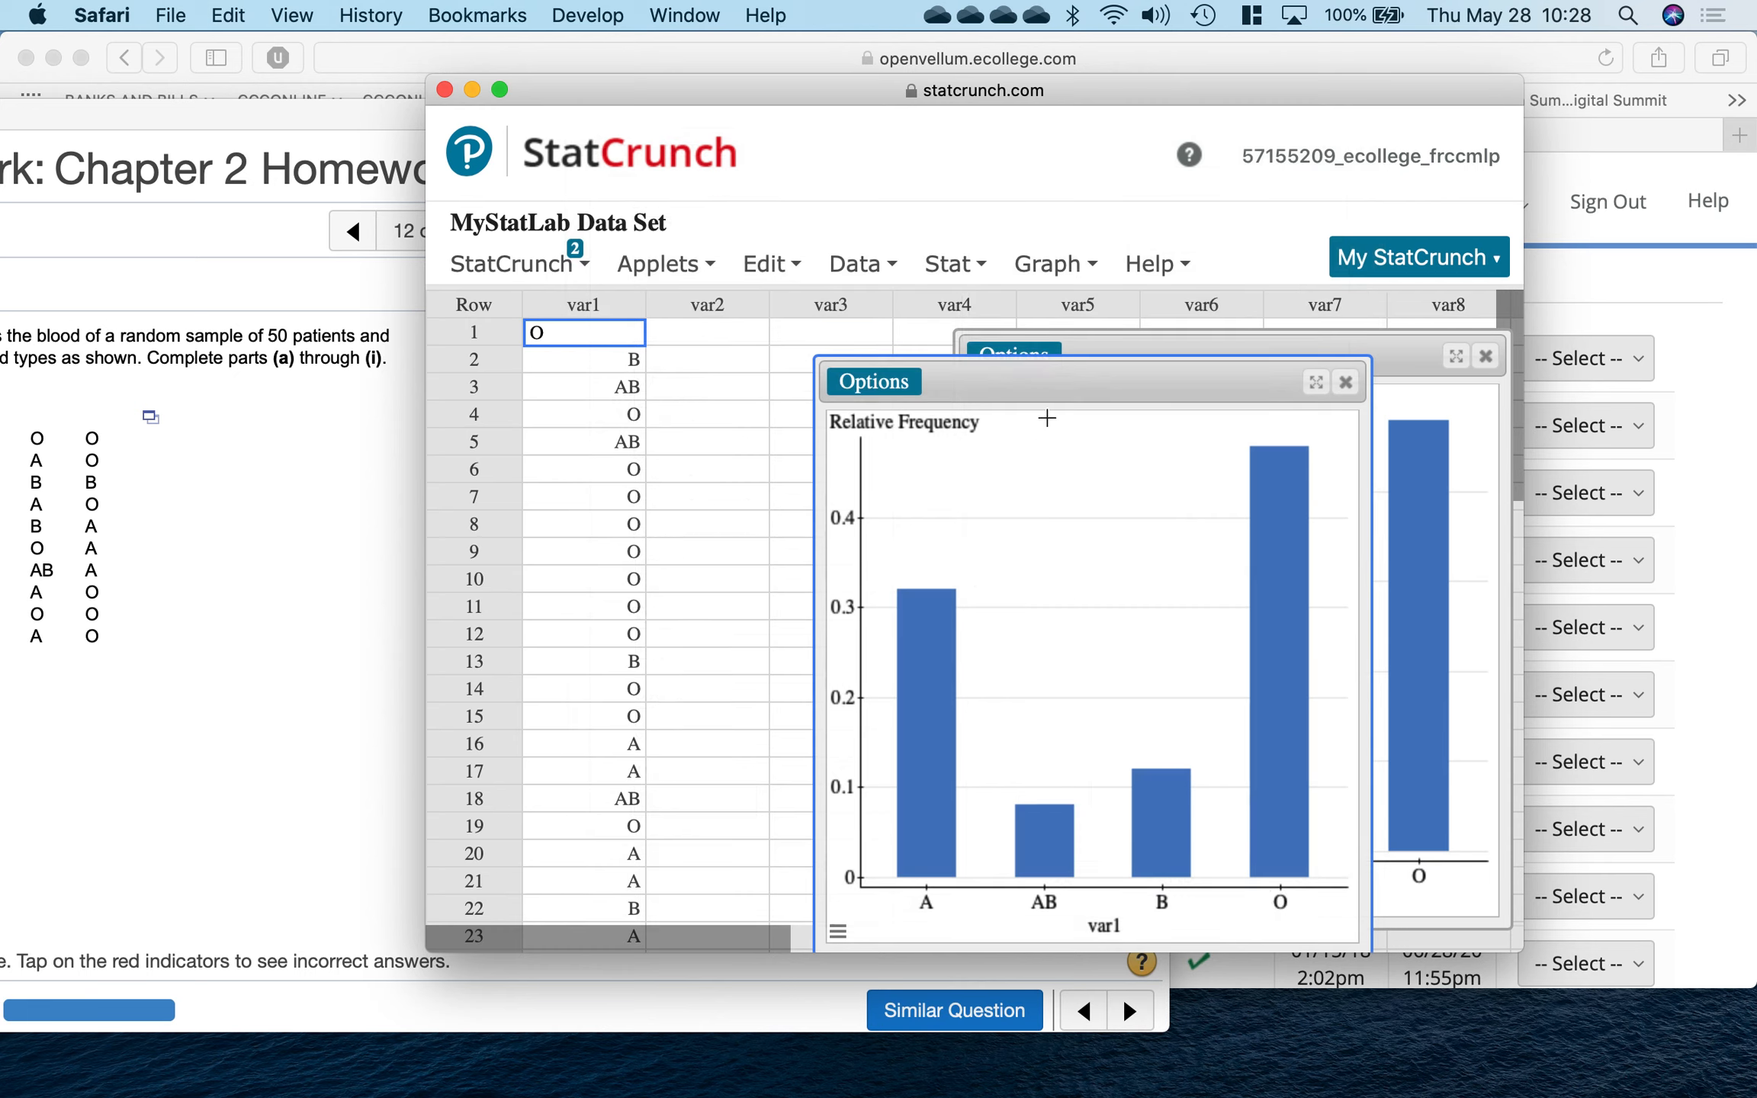
Step: Widen the StatCrunch window and place the relative frequency and frequency bar graphs side by side without overlap
left_click_drag(1220, 376, 785, 378)
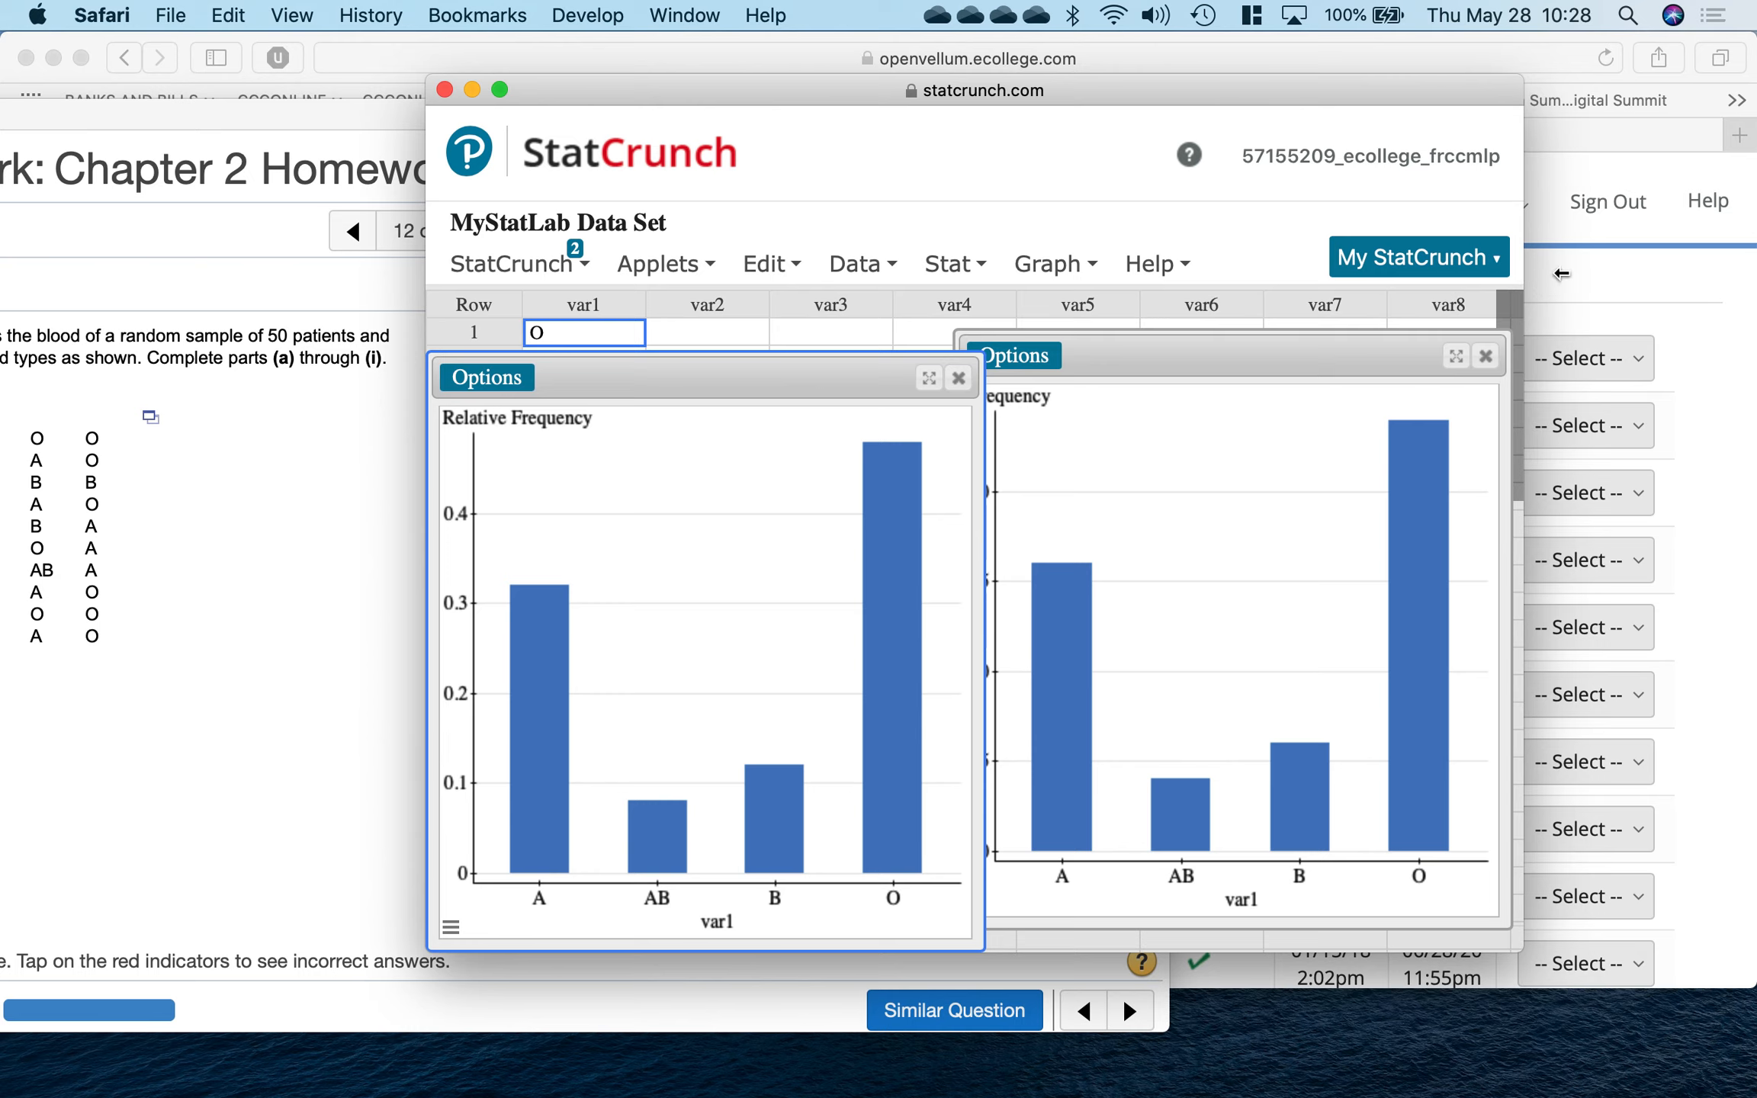
left_click_drag(1561, 273, 1668, 275)
left_click(1326, 335)
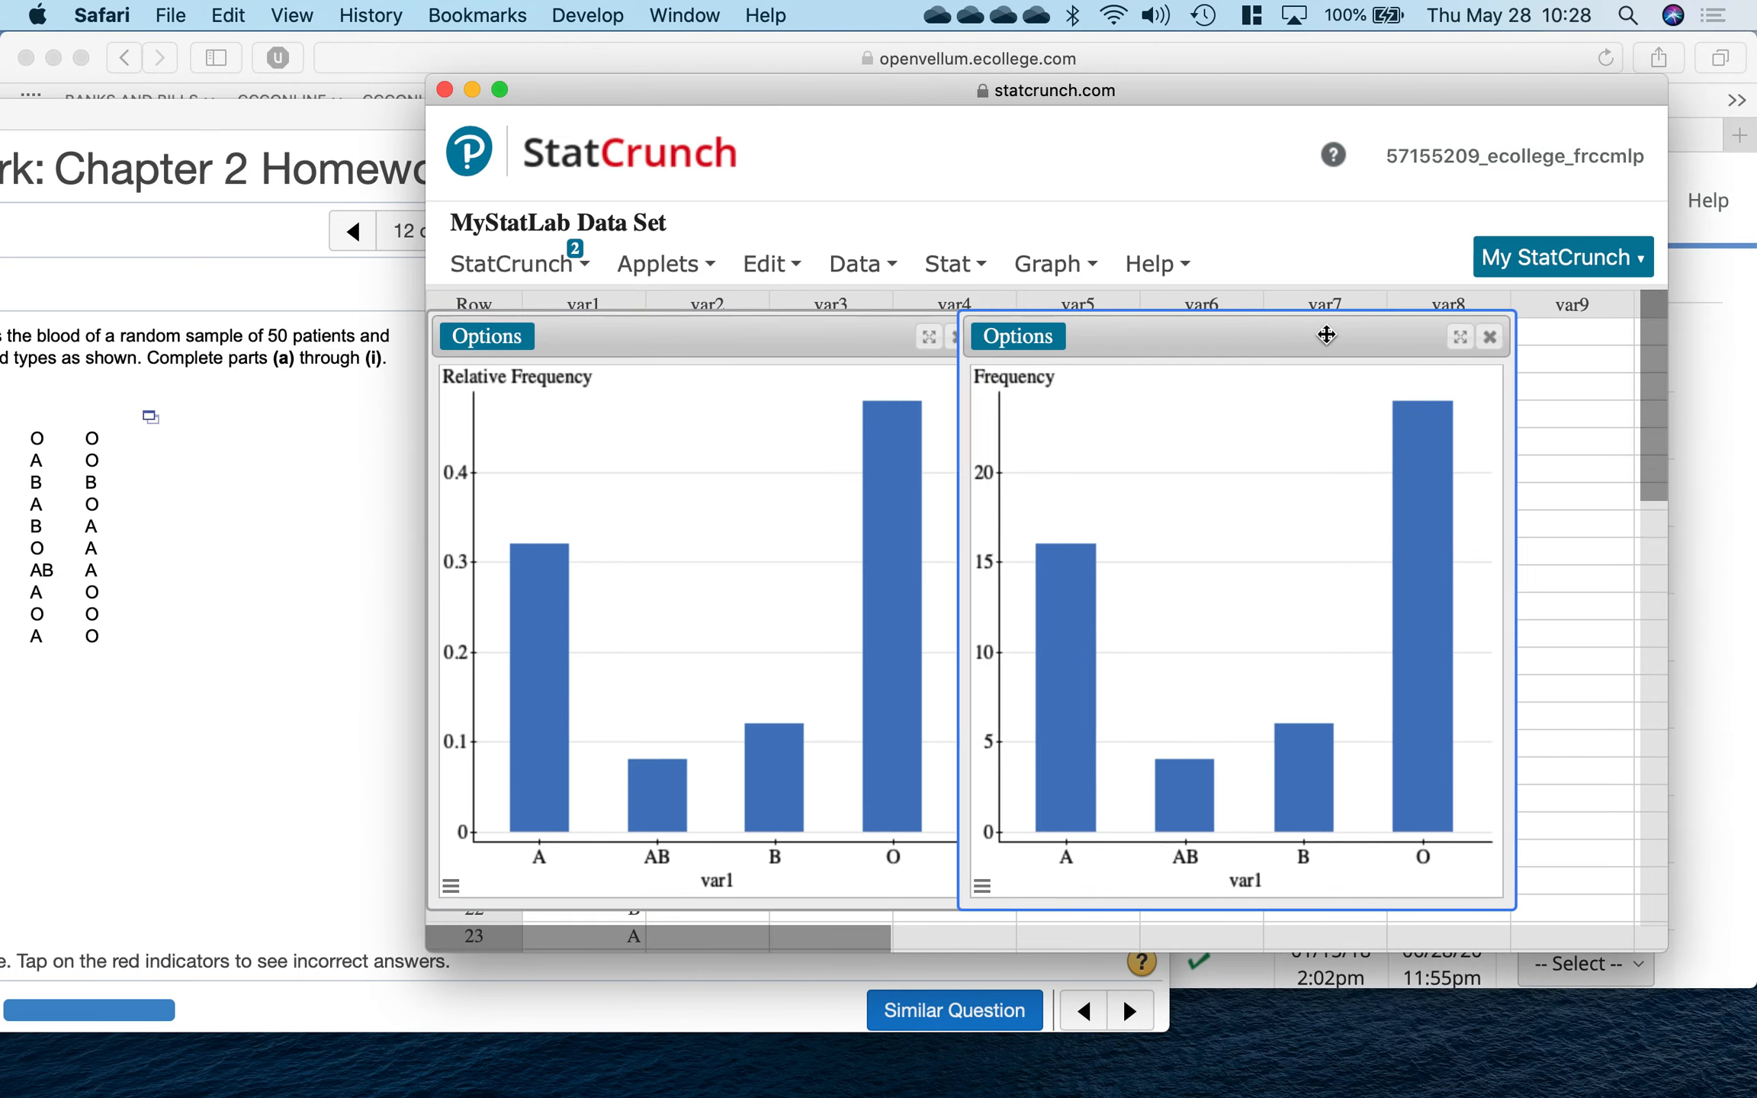
left_click_drag(1327, 335, 1418, 339)
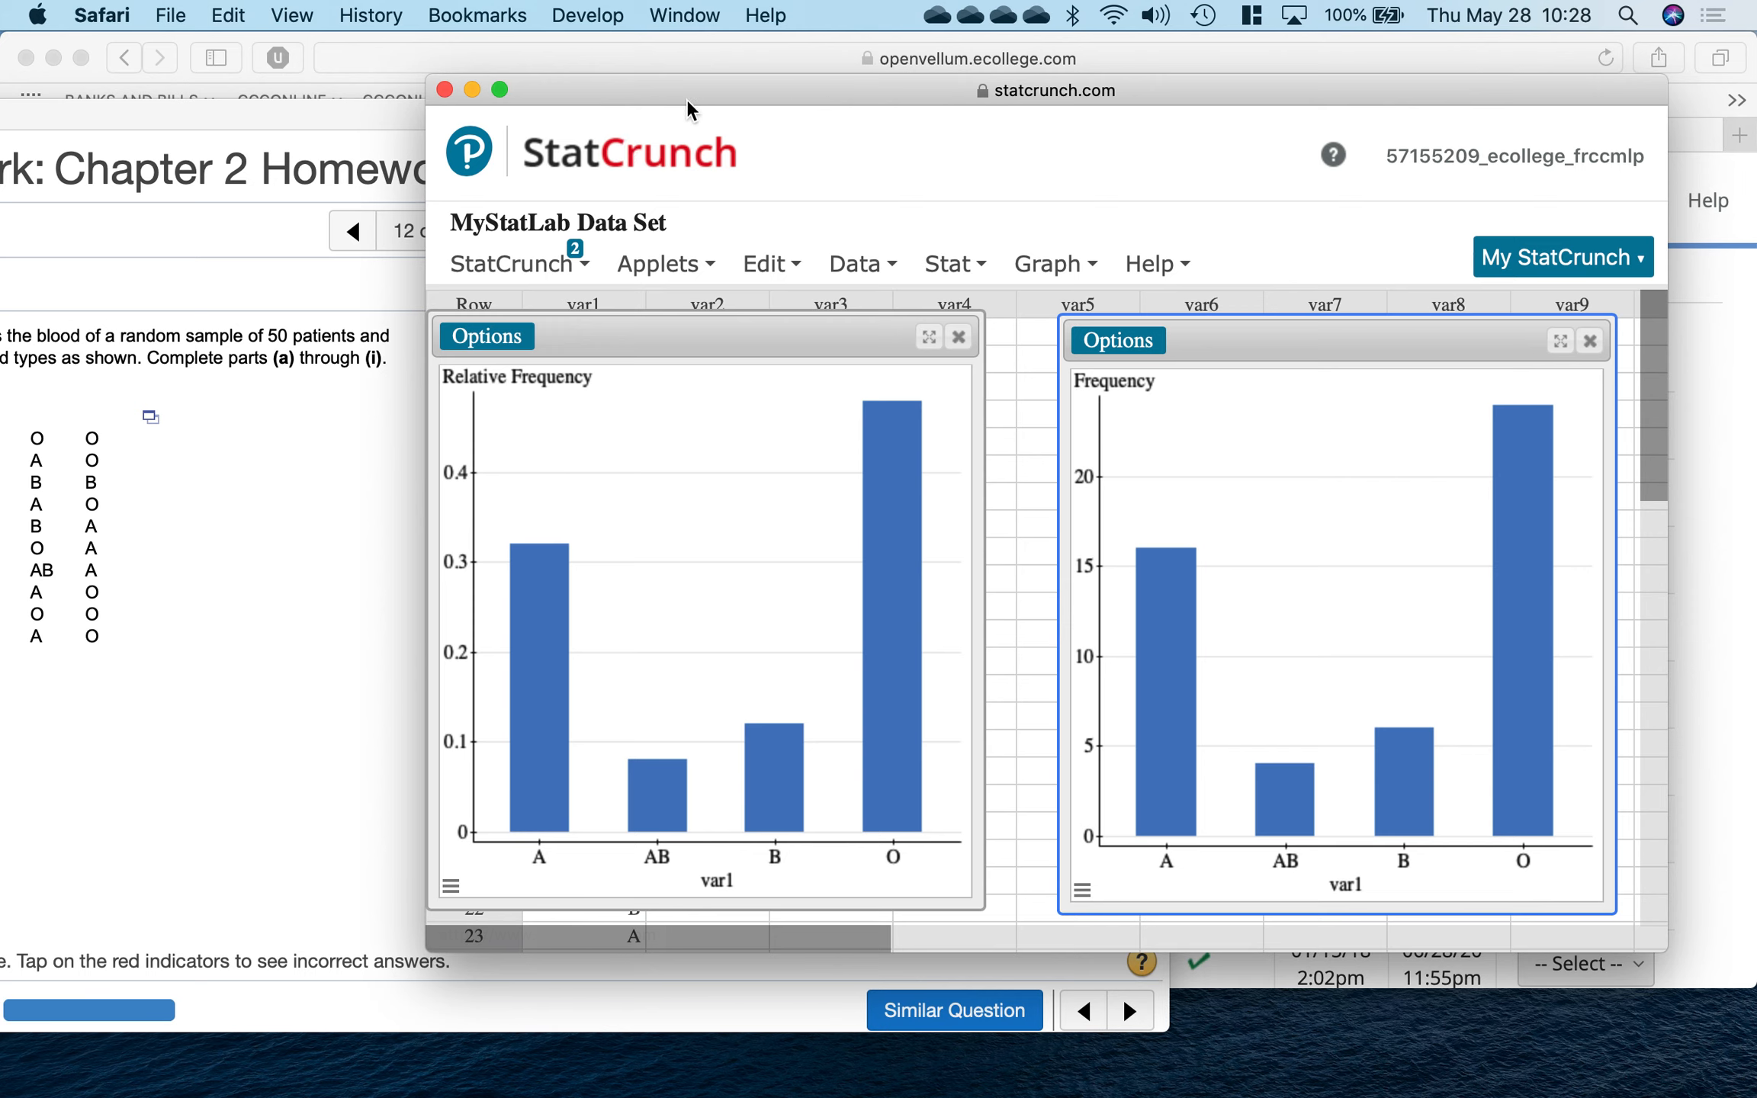
Step: Uncover the homework and examine the part (g) frequency bar graph choices, enlarging choice A and closing it again
left_click_drag(671, 99, 1222, 140)
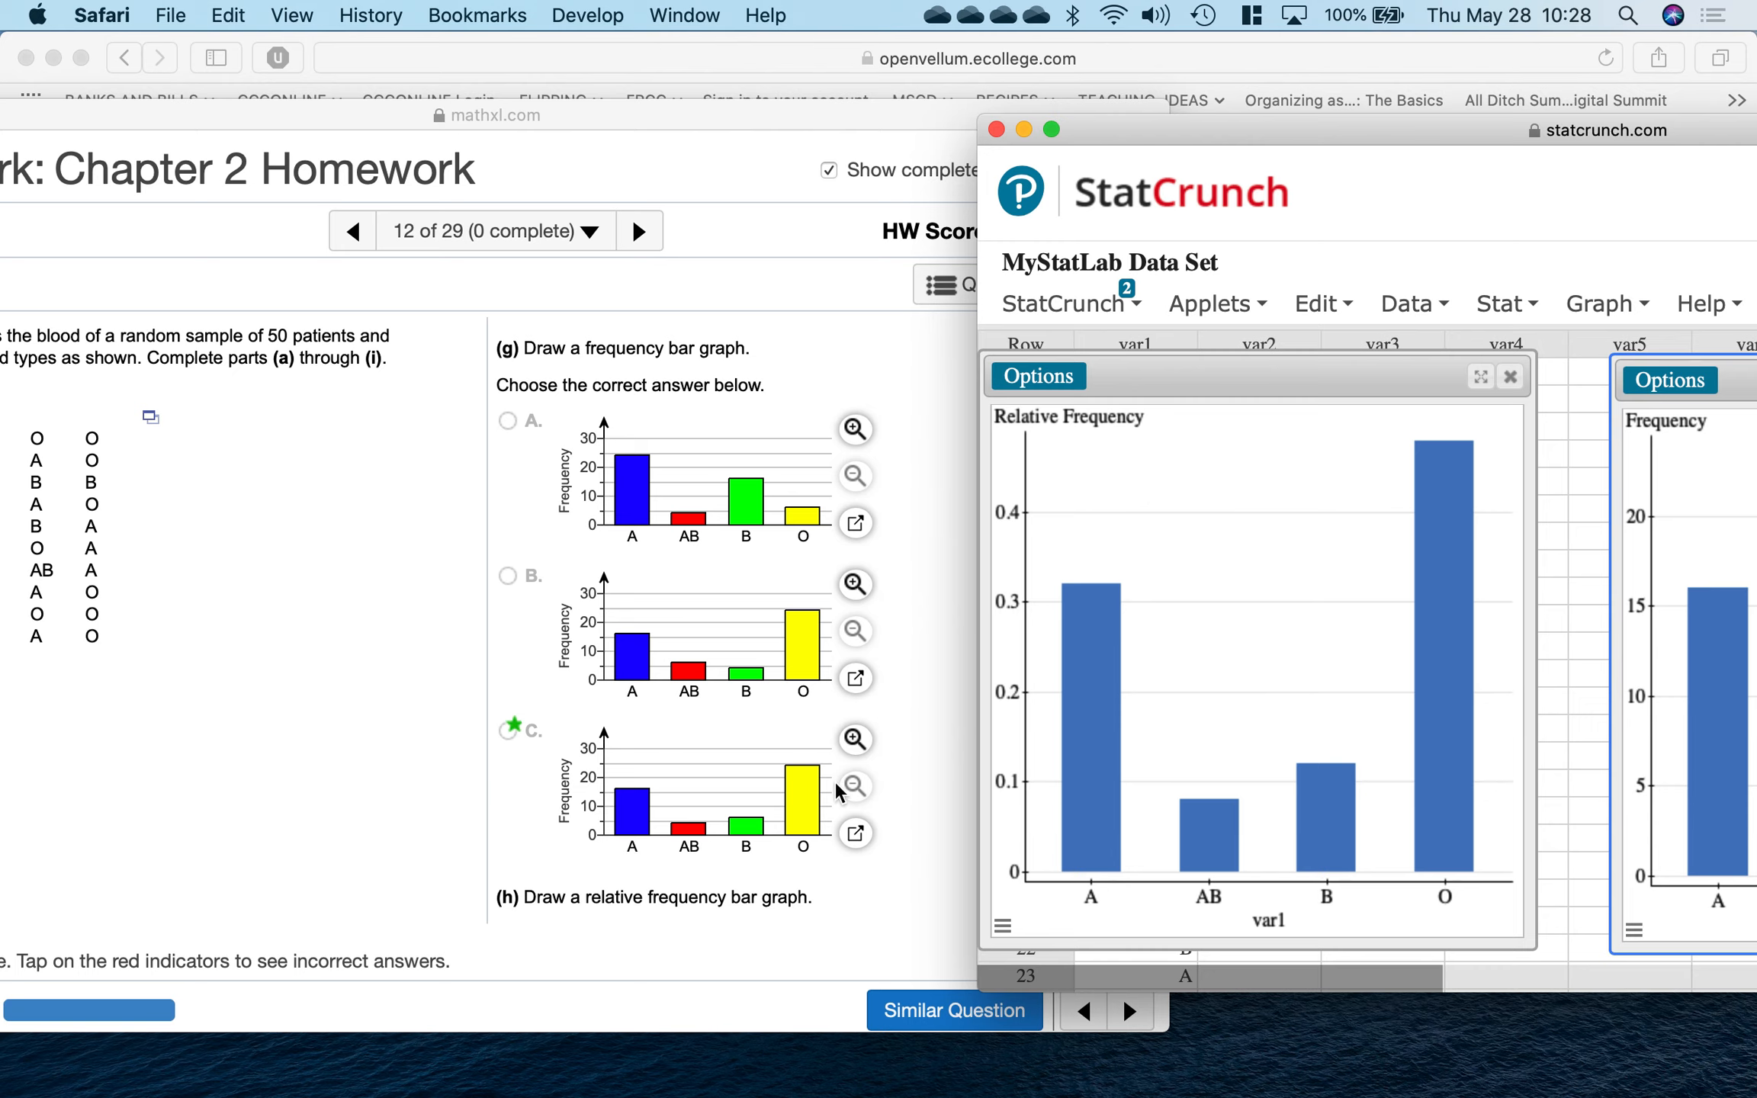
scroll(873, 792, "down", 5)
scroll(873, 792, "down", 1)
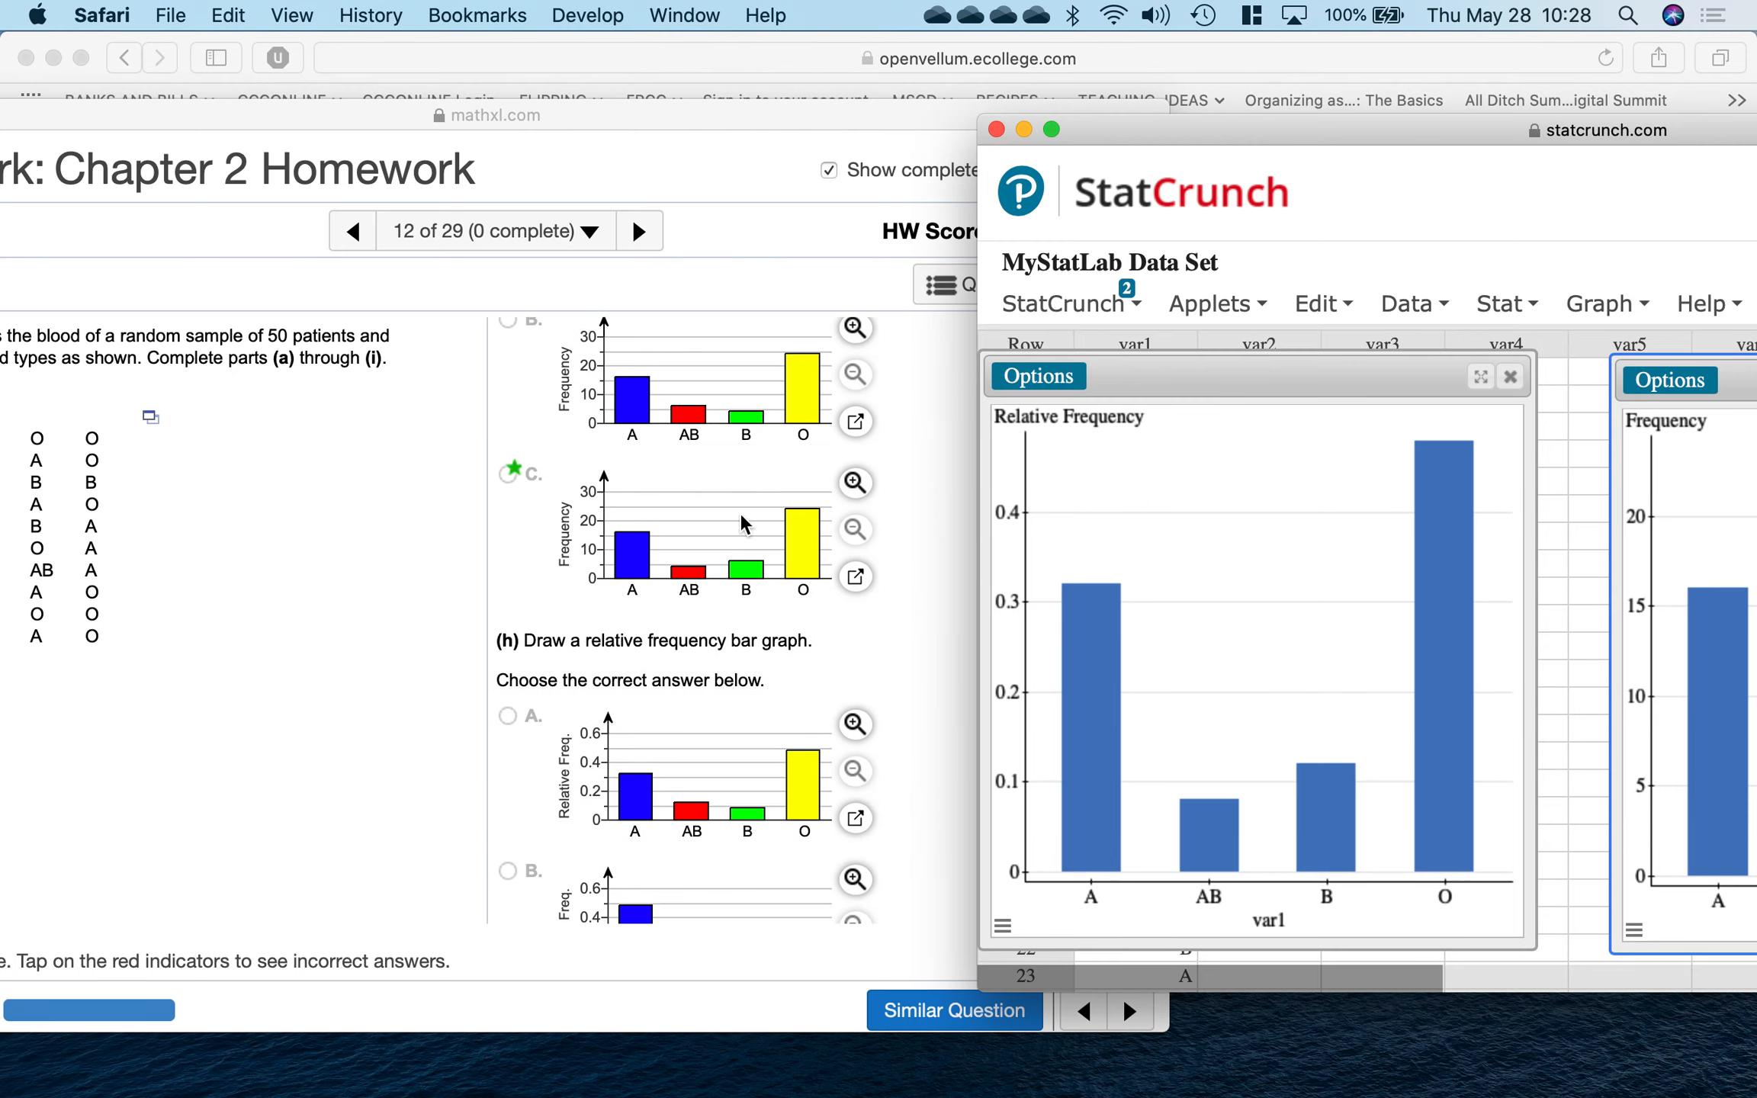
scroll(744, 524, "up", 5)
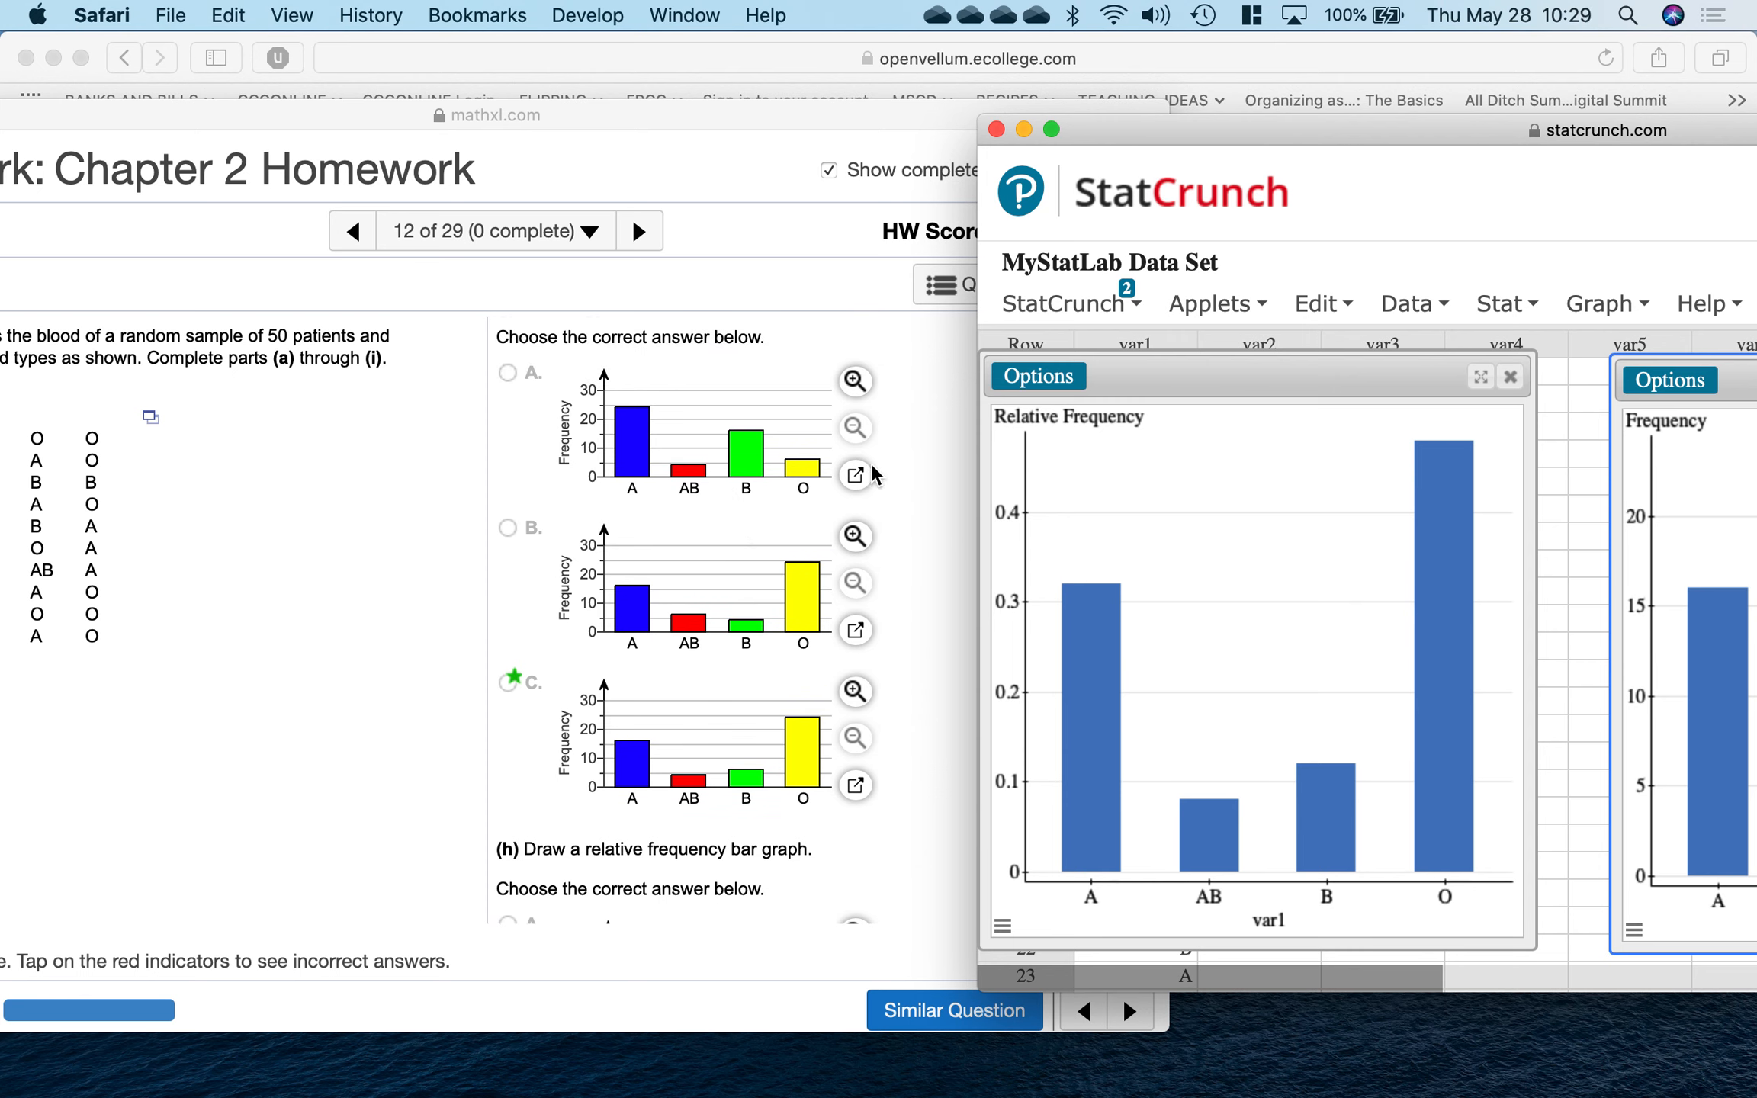
left_click(856, 479)
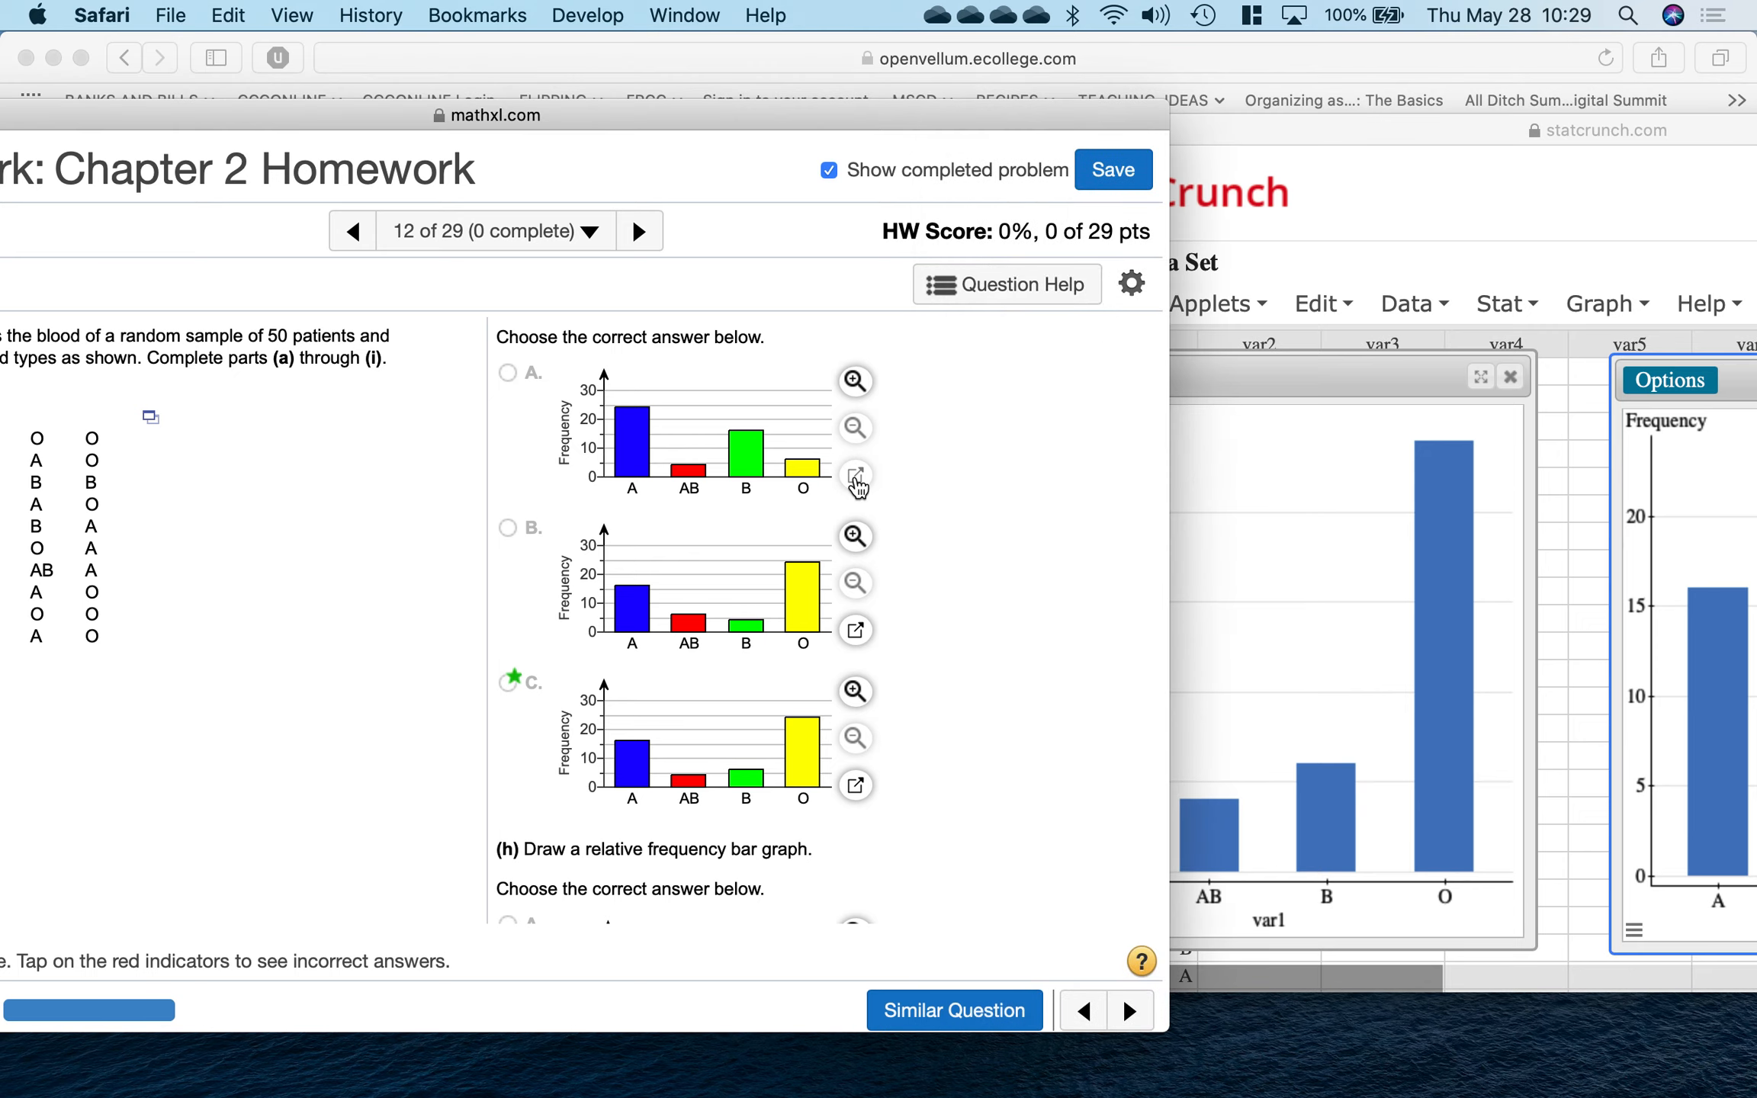
left_click(856, 479)
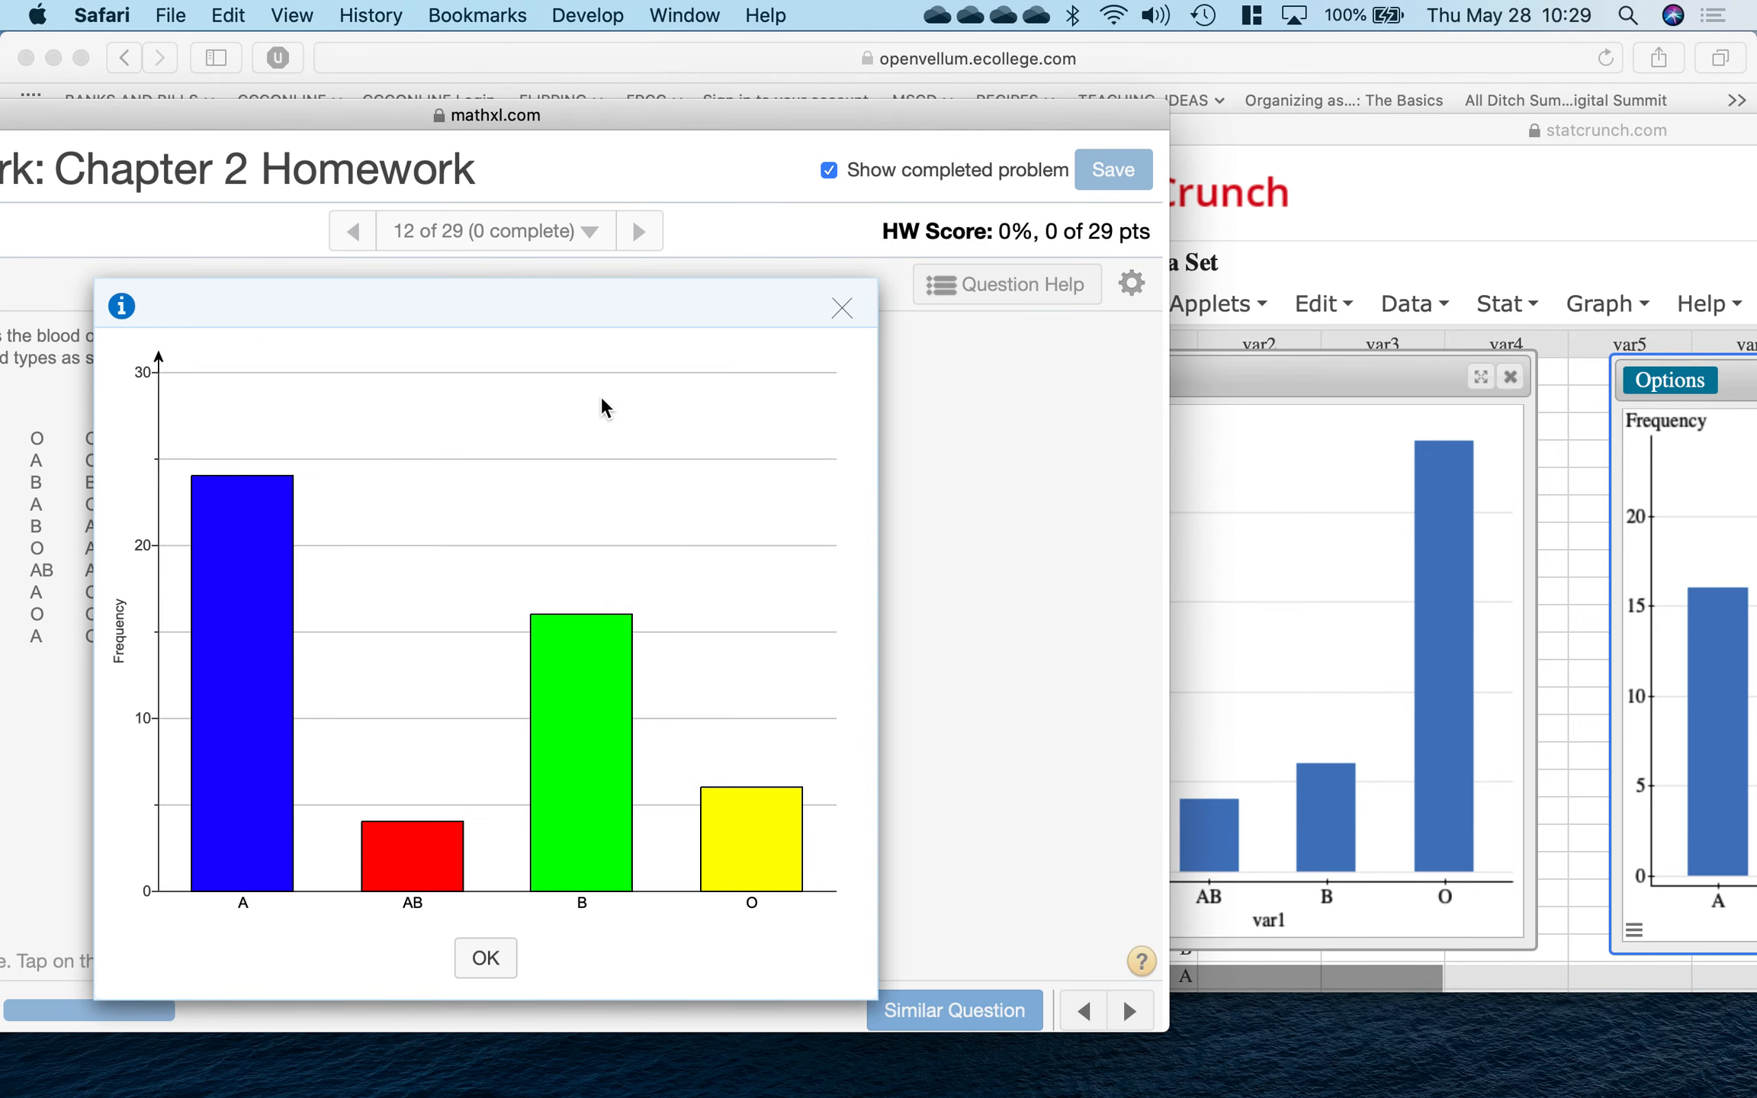
mouse_move(569, 999)
left_click(485, 958)
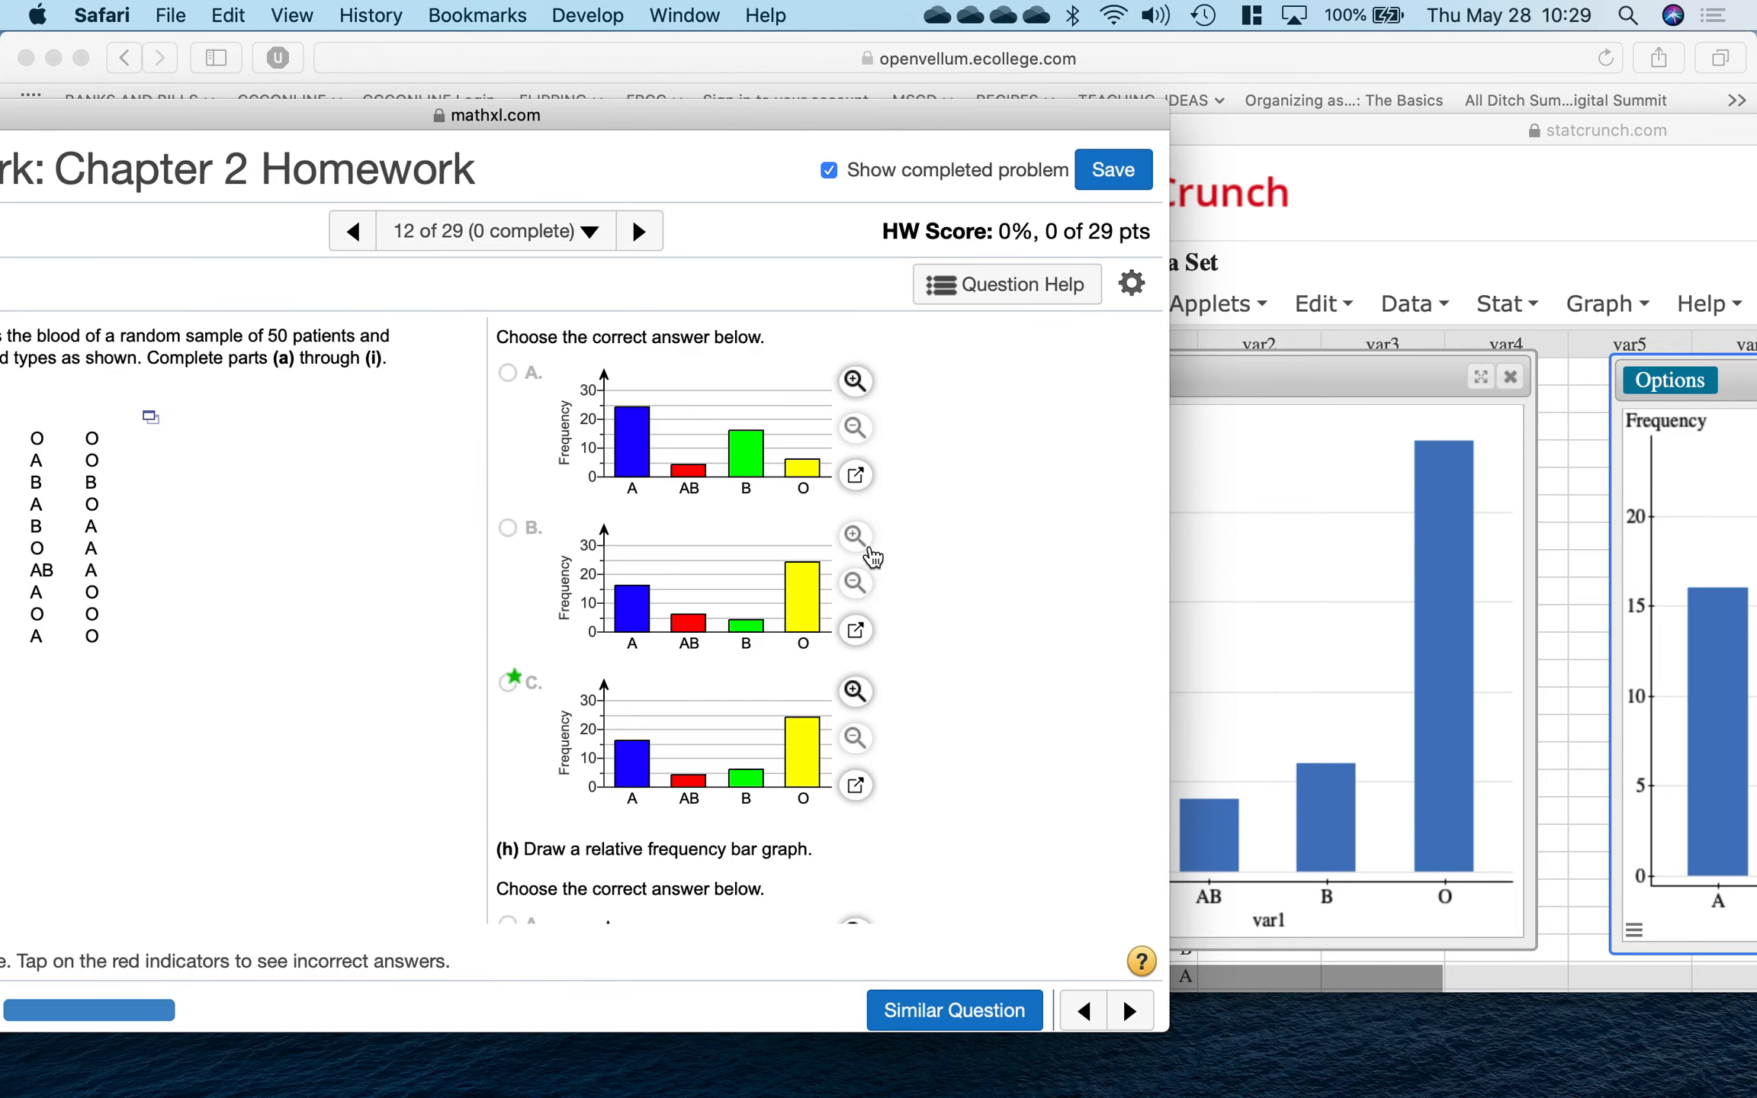
Step: Enlarge choice C of part (h) and position it beside the StatCrunch relative frequency bar graph for comparison
scroll(872, 557, "down", 10)
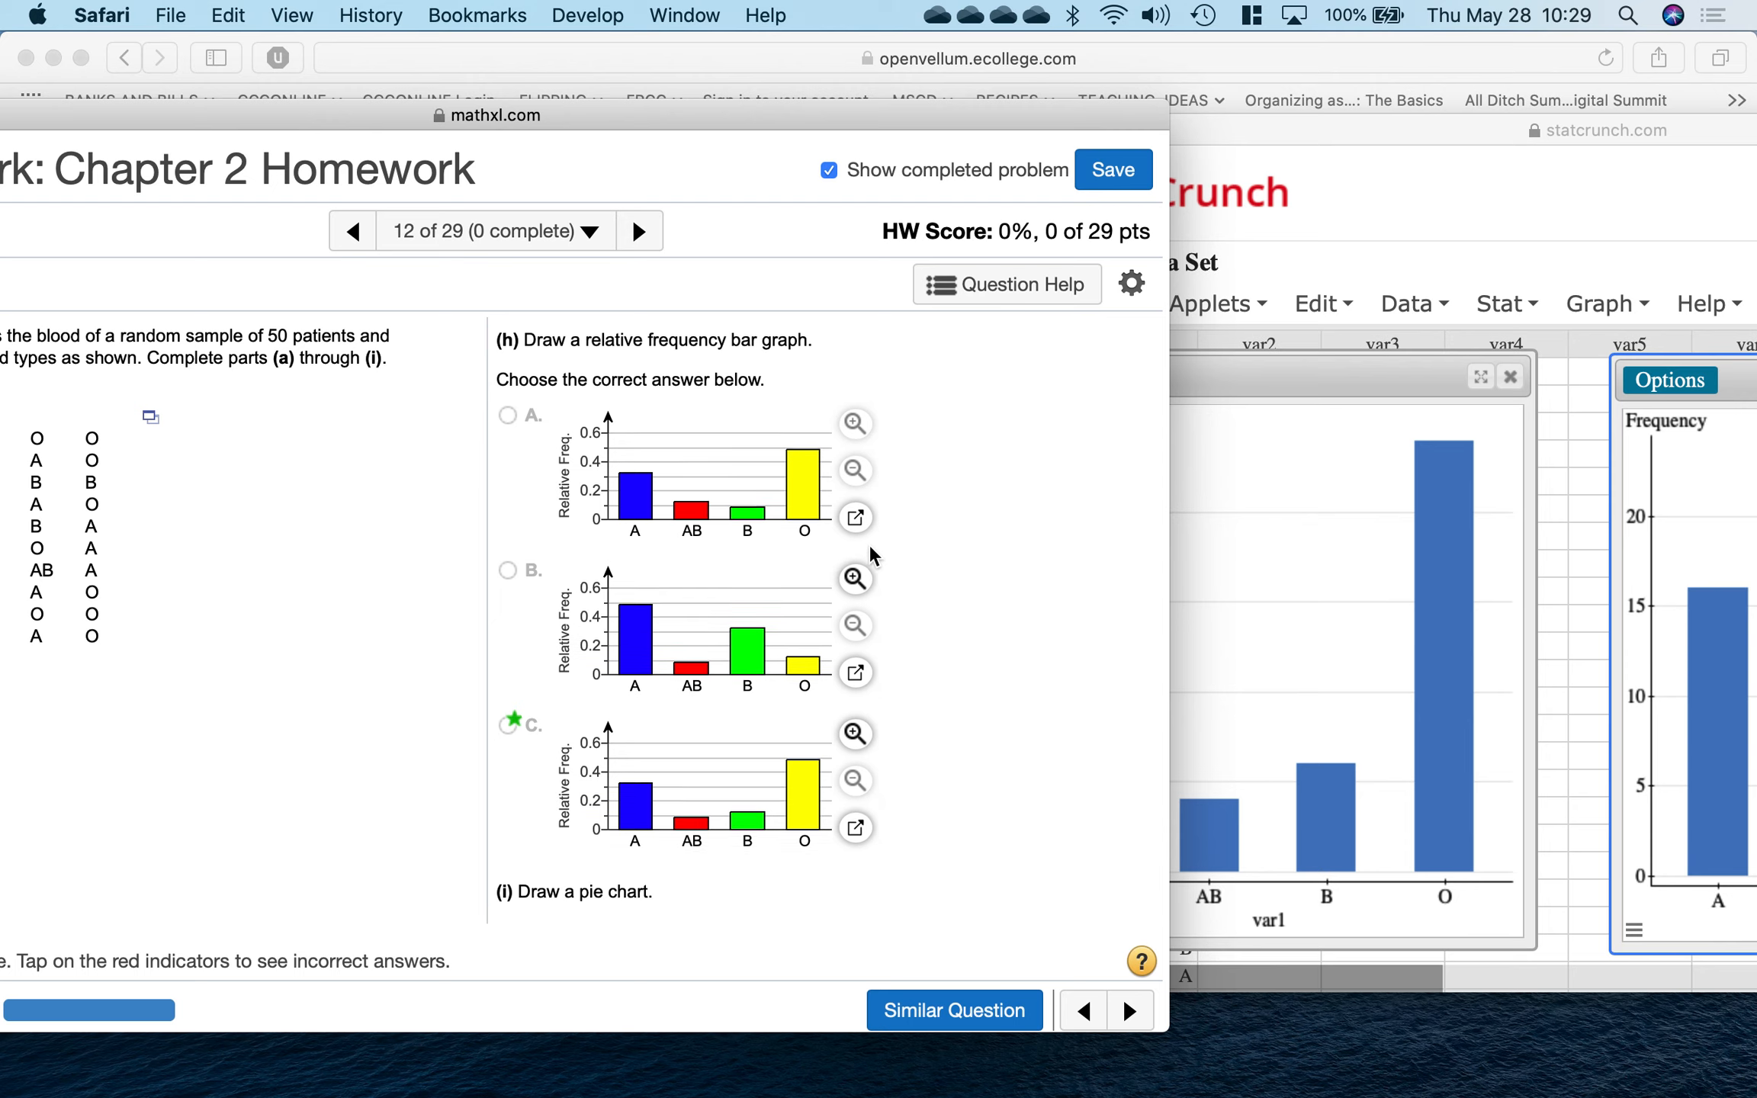
scroll(872, 557, "down", 2)
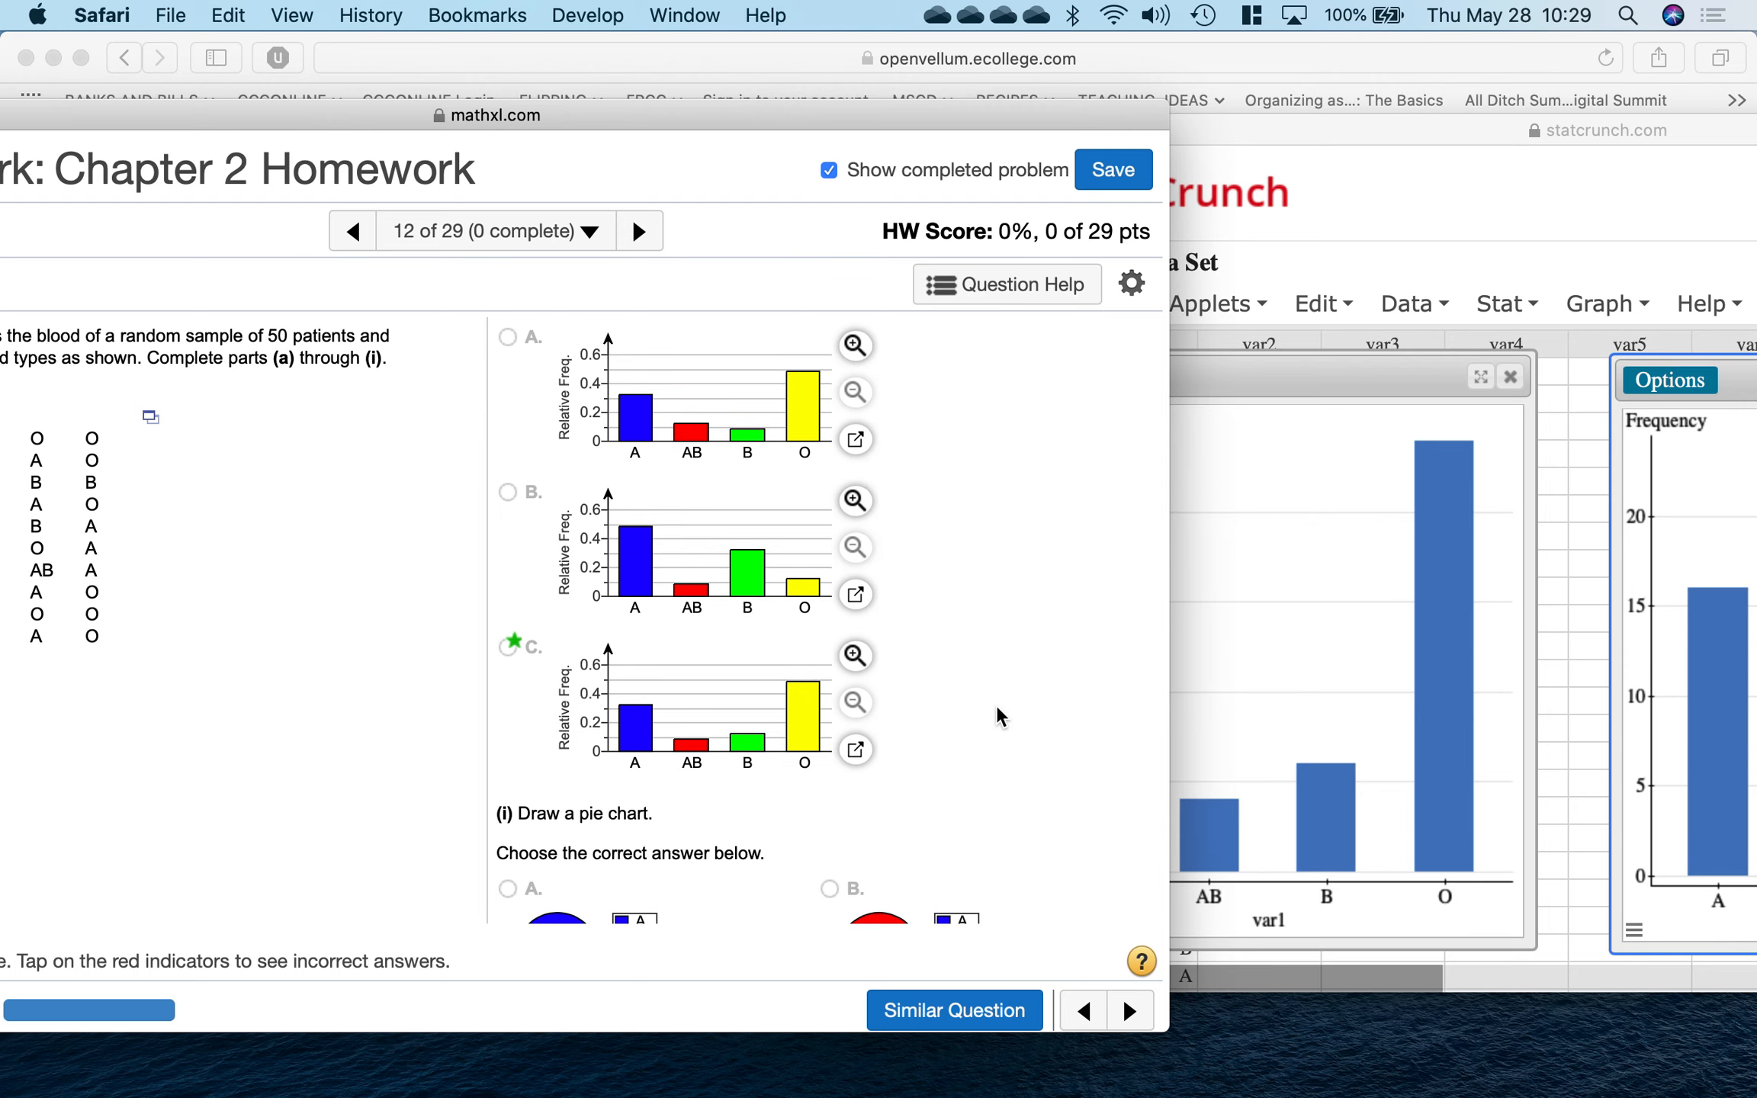
left_click(855, 750)
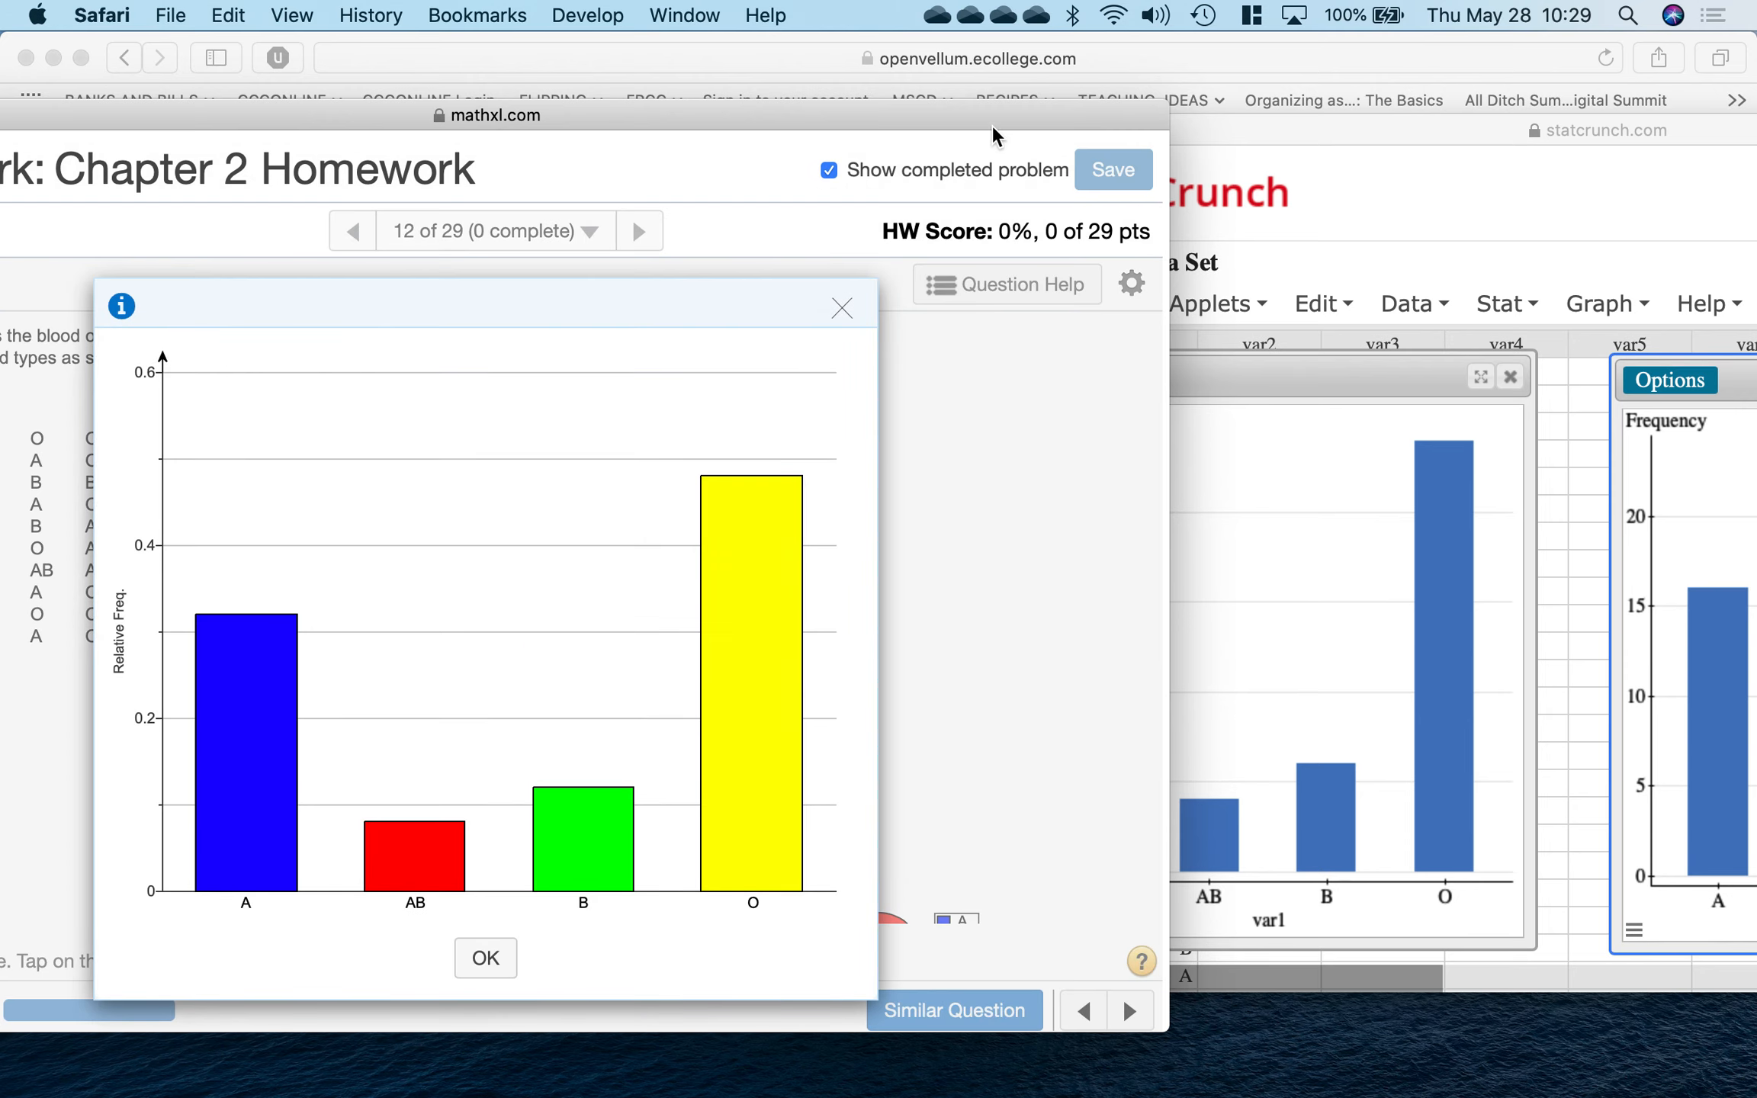
left_click_drag(990, 113, 839, 106)
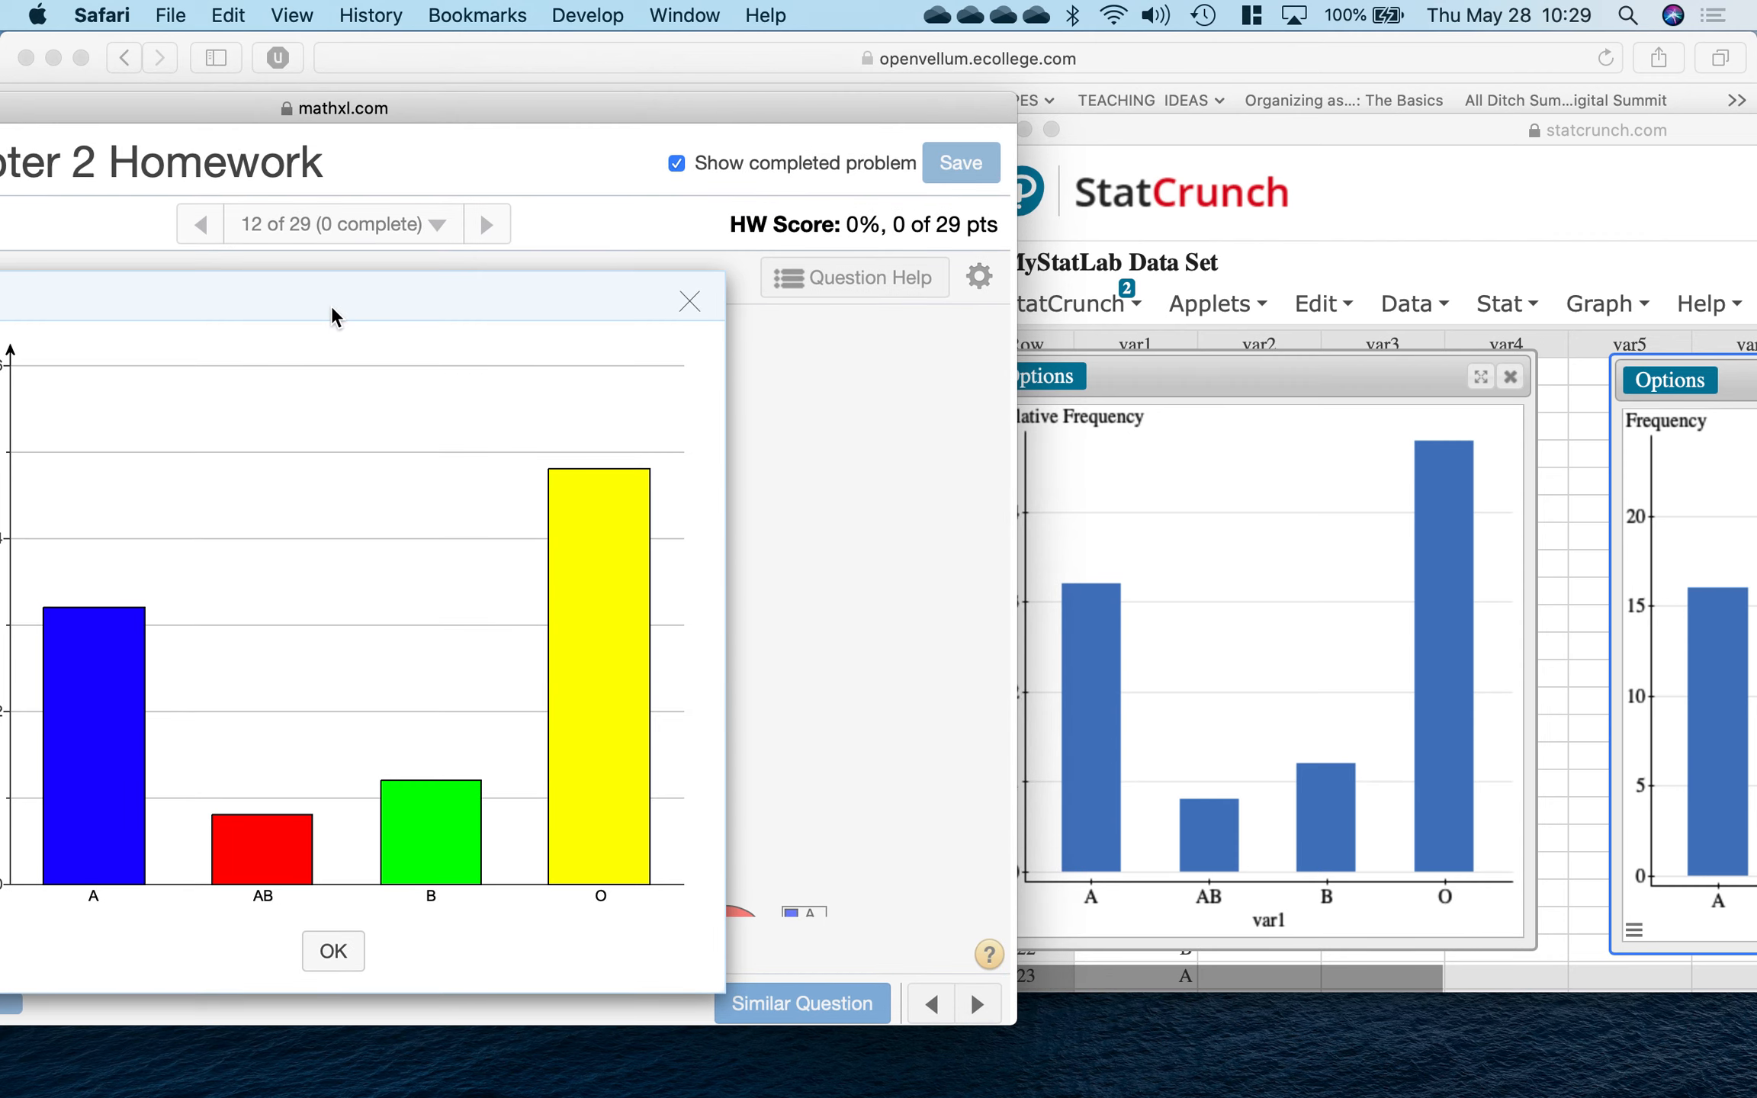
left_click_drag(331, 305, 614, 302)
left_click_drag(834, 140, 493, 110)
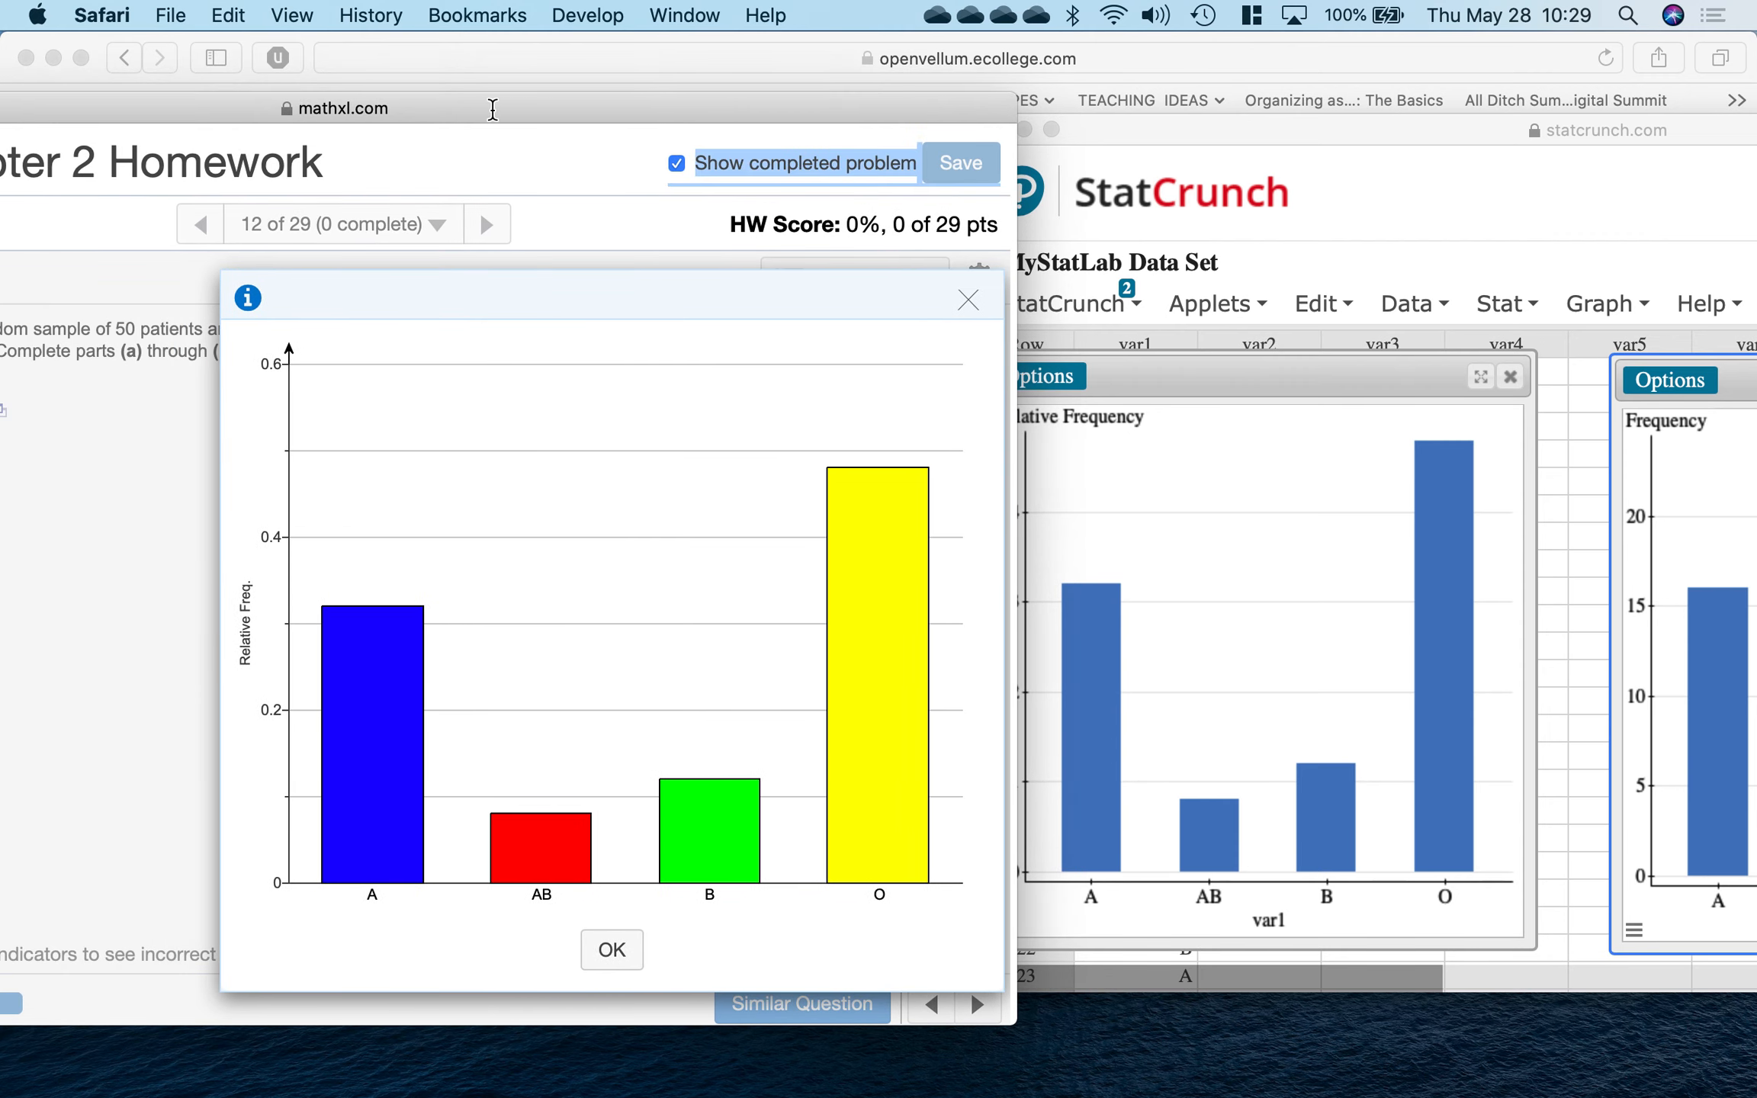
left_click(1278, 341)
left_click_drag(1153, 132, 1234, 132)
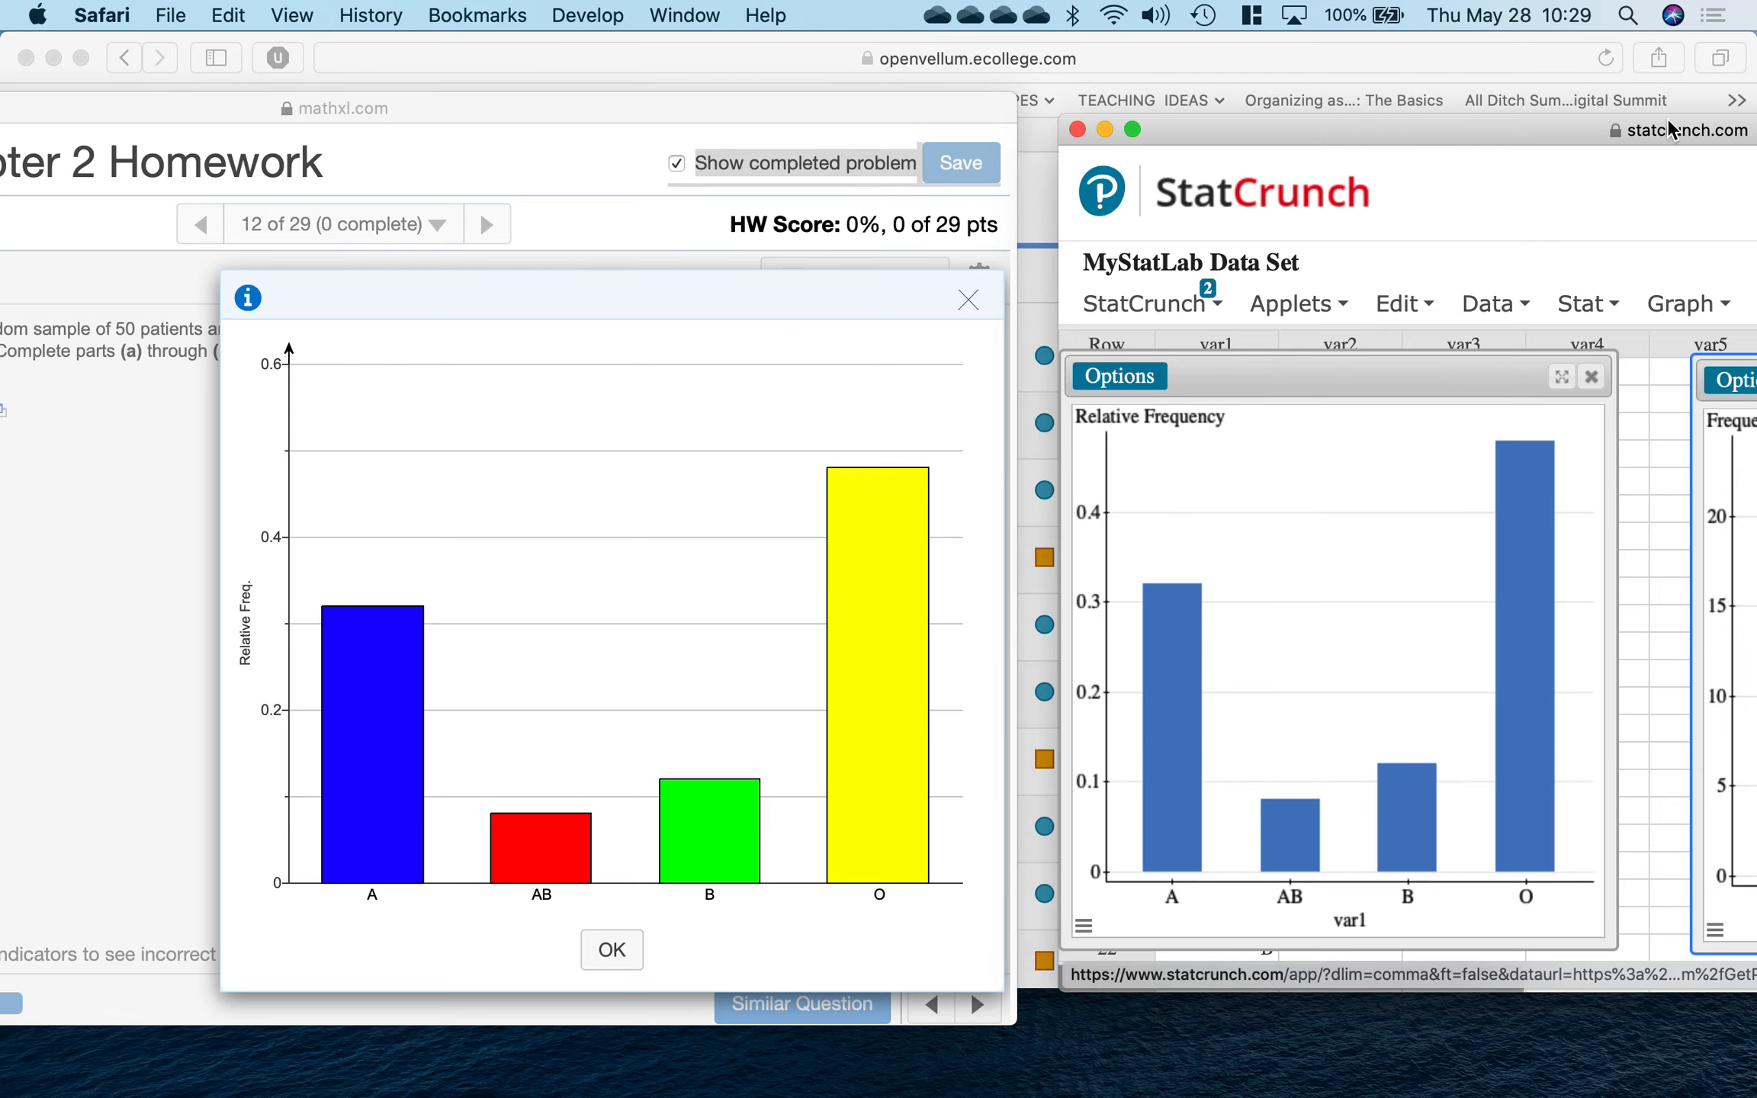
Step: Return to StatCrunch, close both bar graph results, and move the data set window away from the homework
left_click_drag(1668, 149, 940, 135)
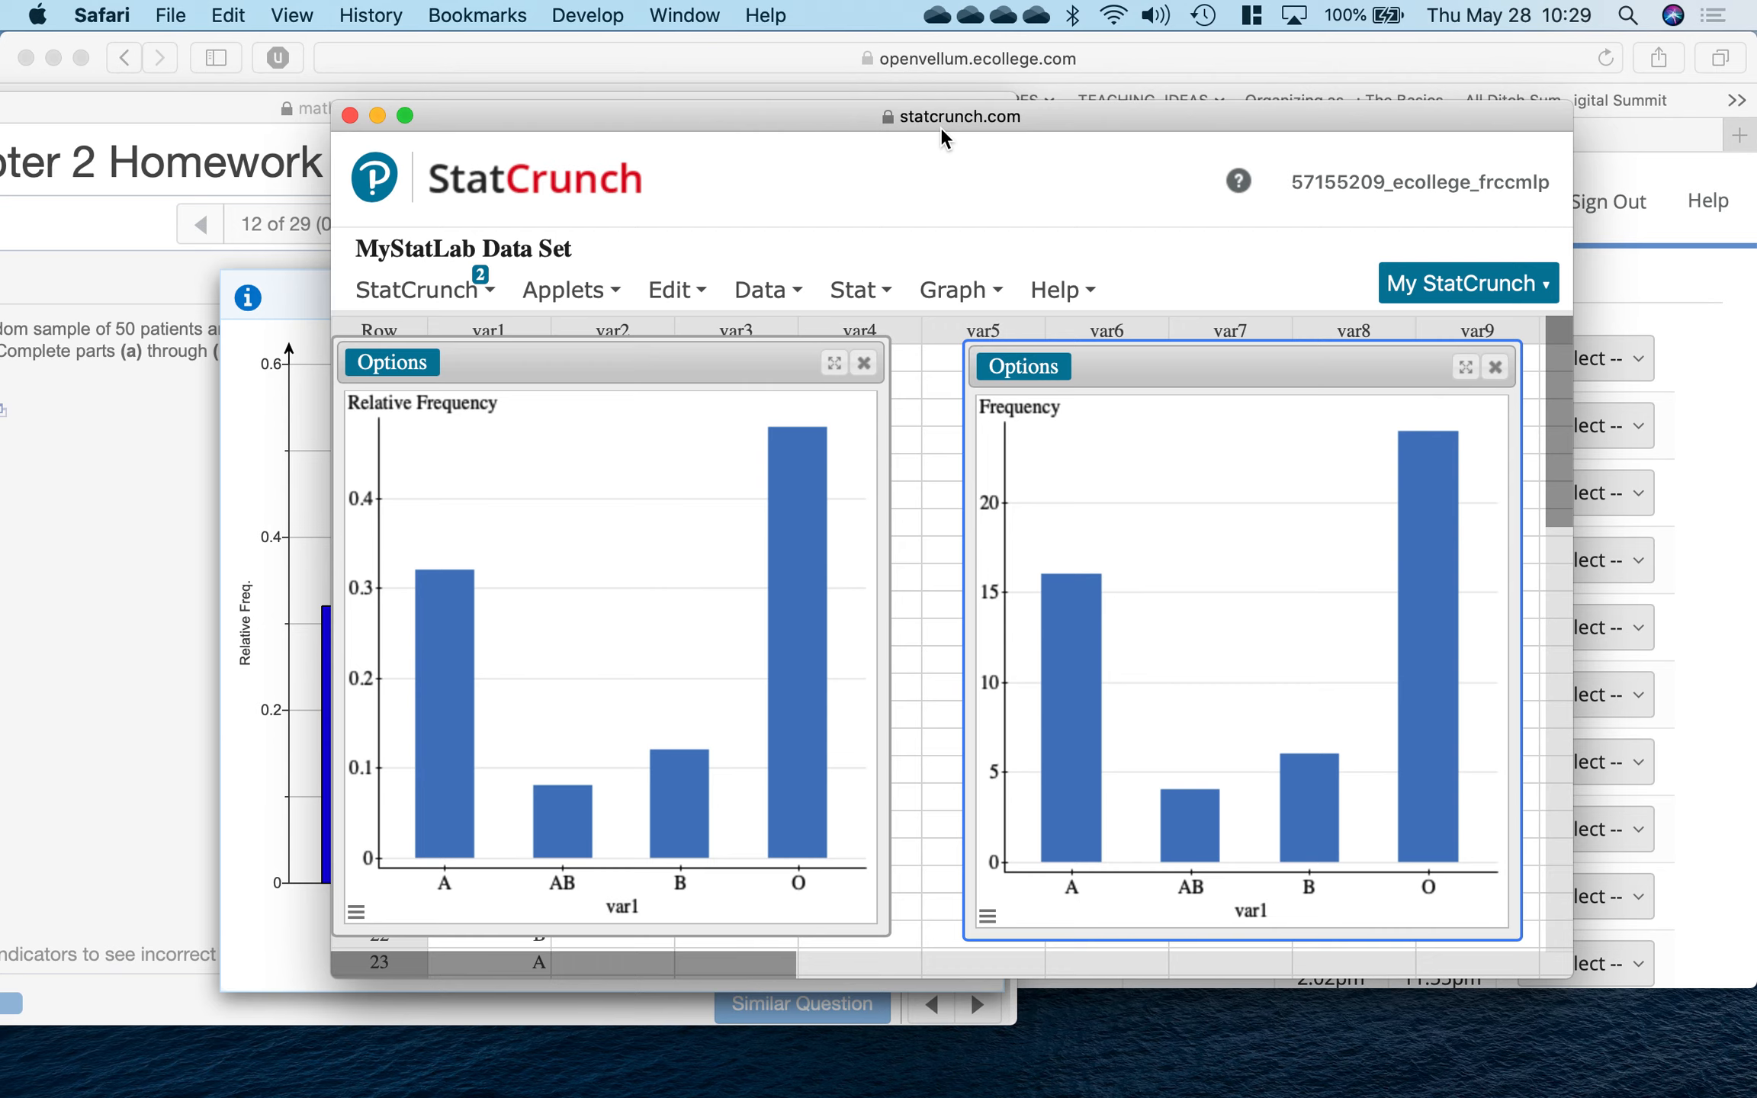
left_click(866, 364)
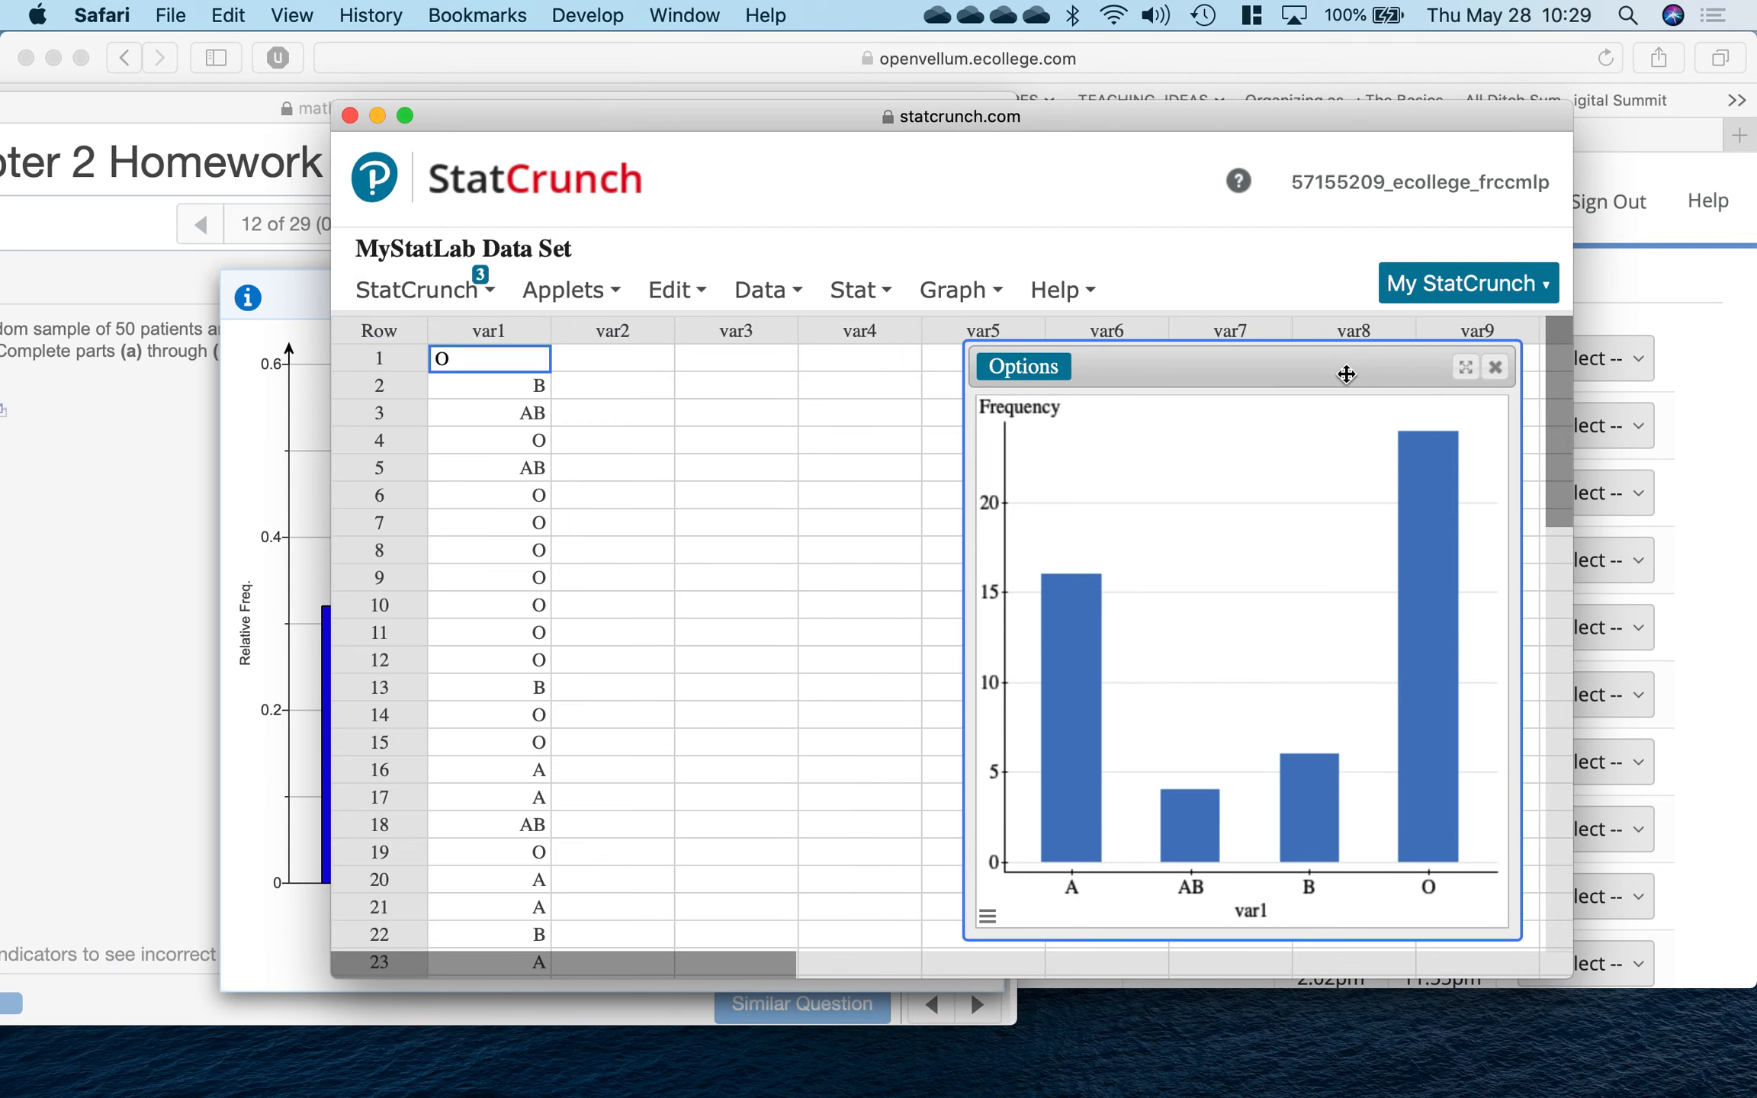
left_click(1495, 367)
left_click_drag(737, 119, 1273, 112)
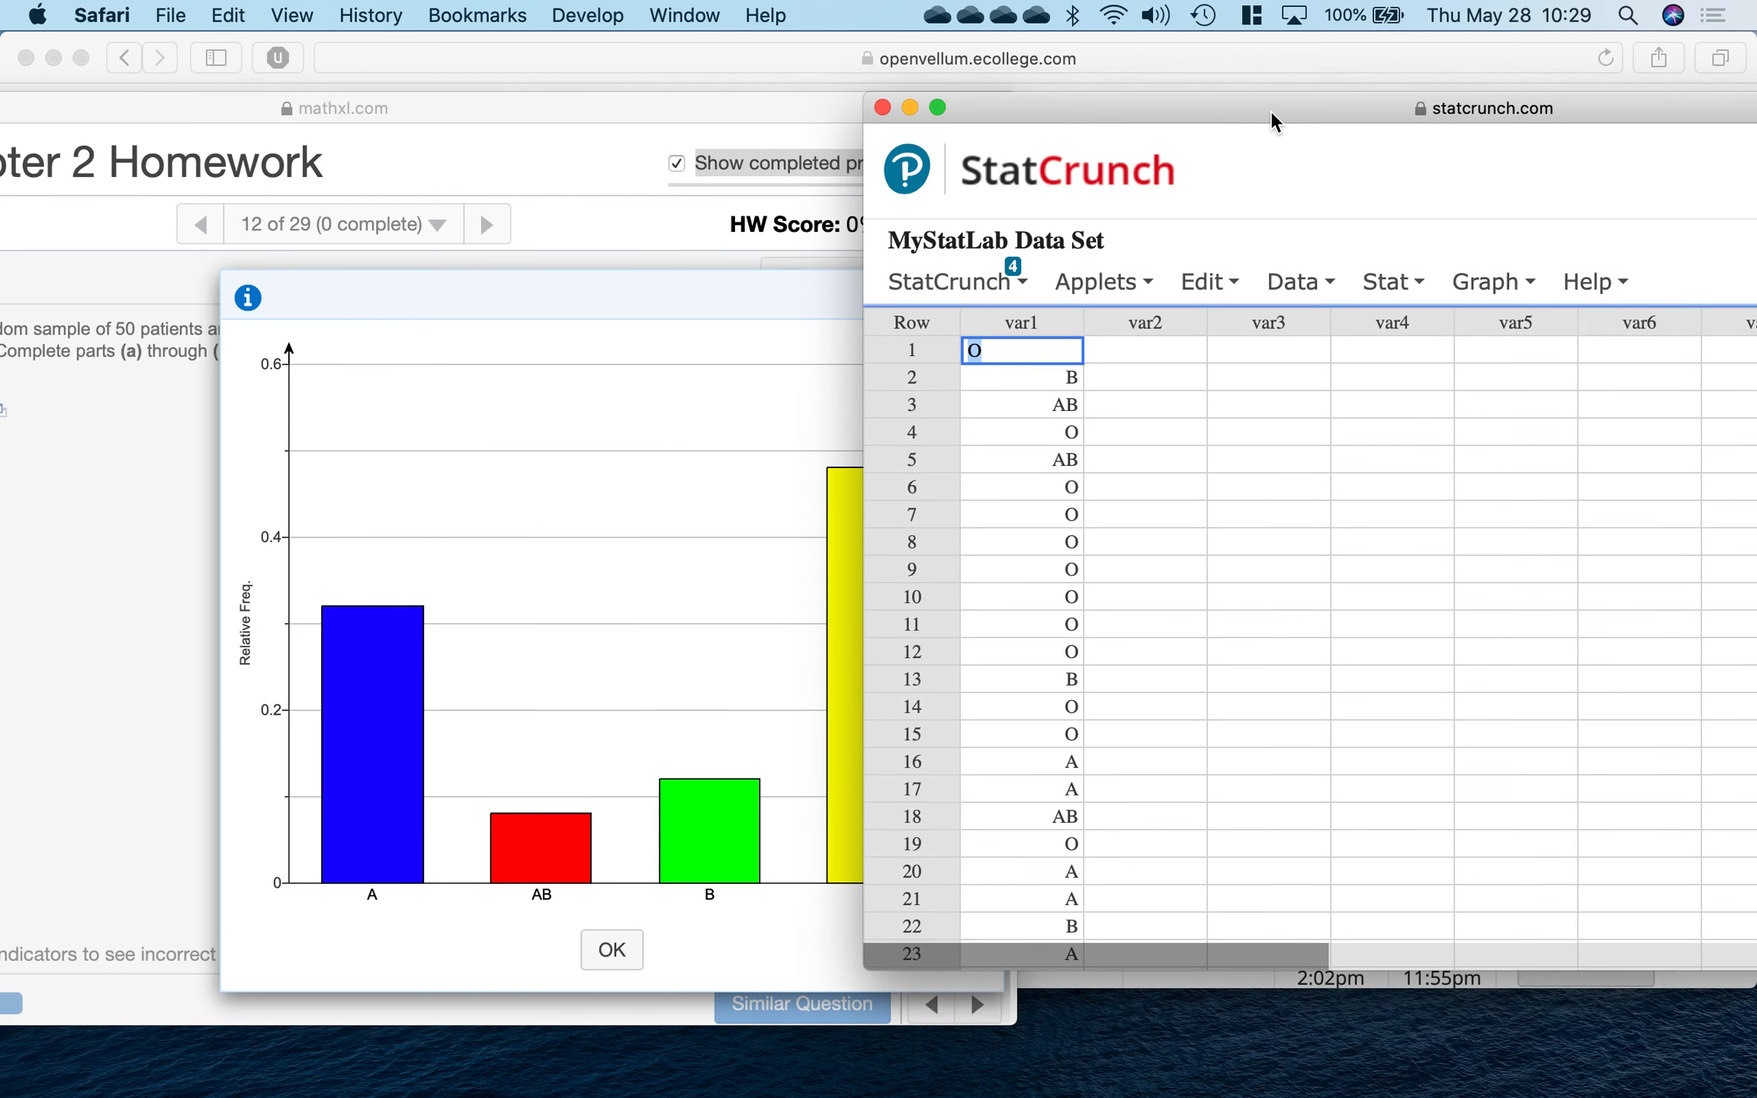
Step: Close the enlarged part (h) graph, review the part (i) pie chart choices, and return to the StatCrunch data set
left_click(654, 288)
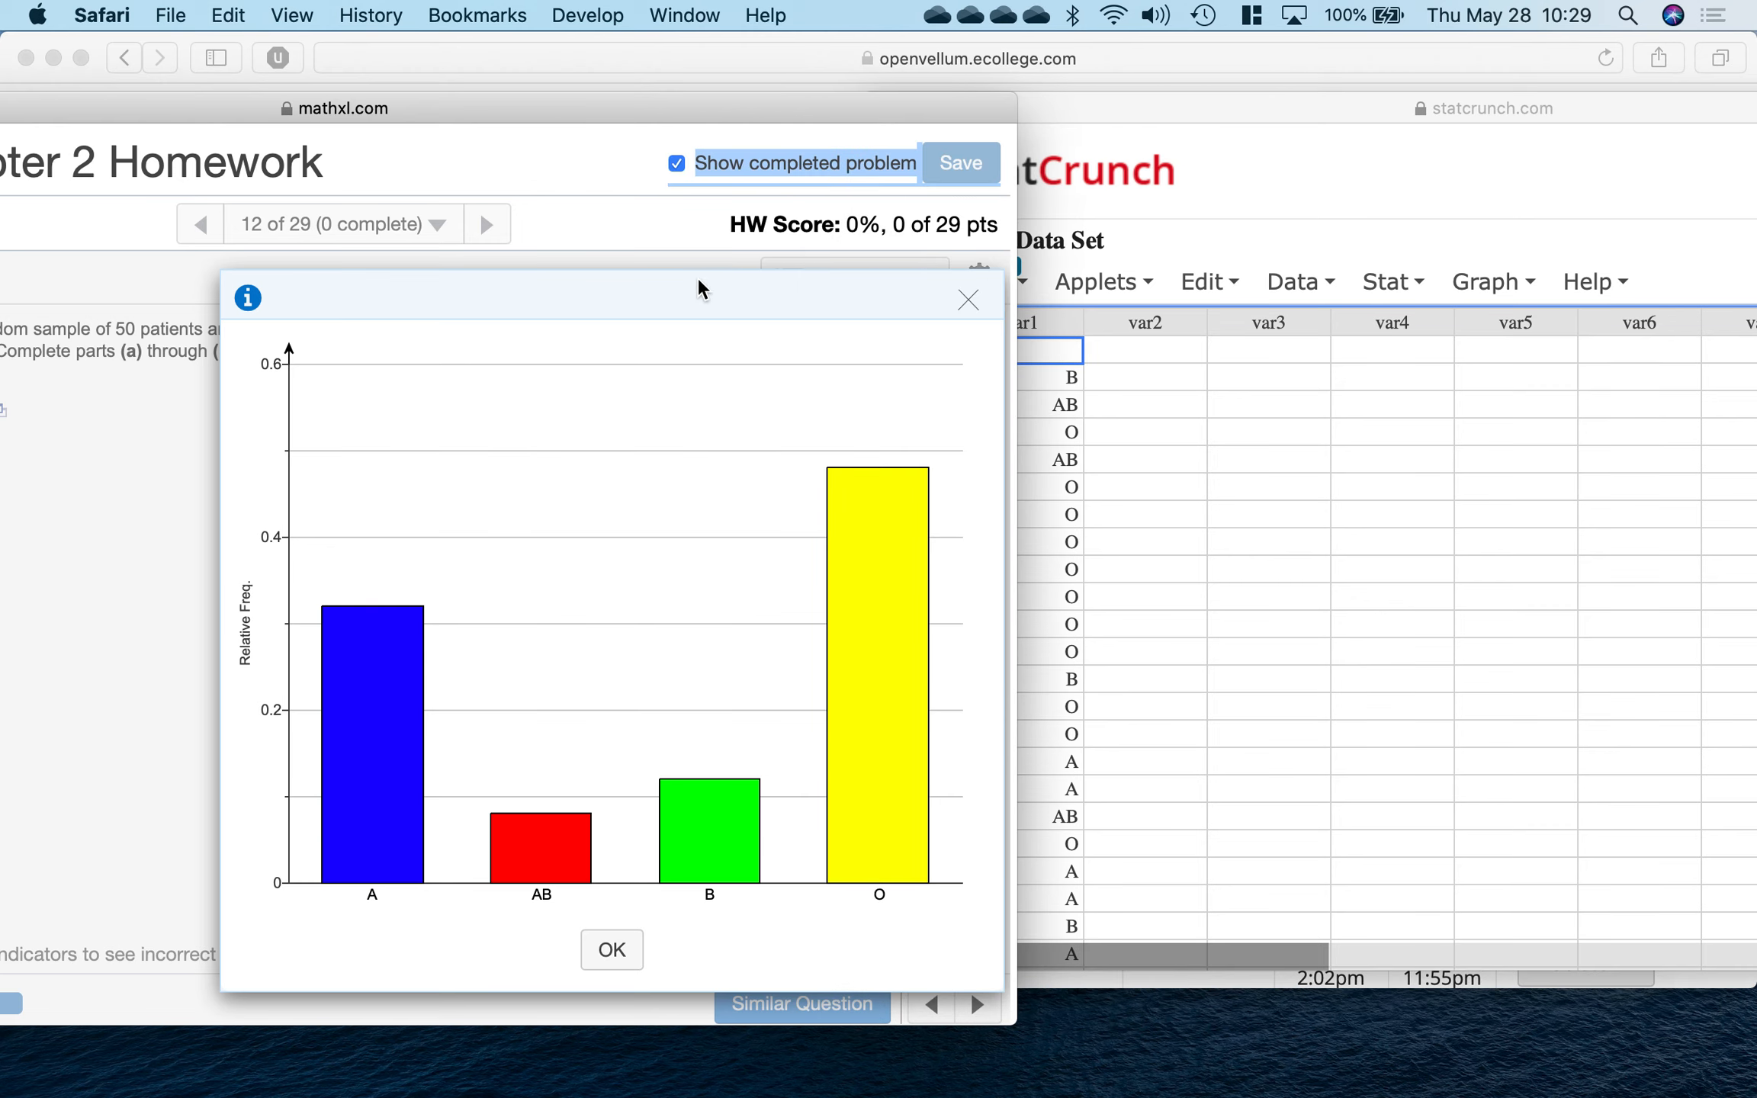
left_click(970, 303)
scroll(737, 628, "down", 5)
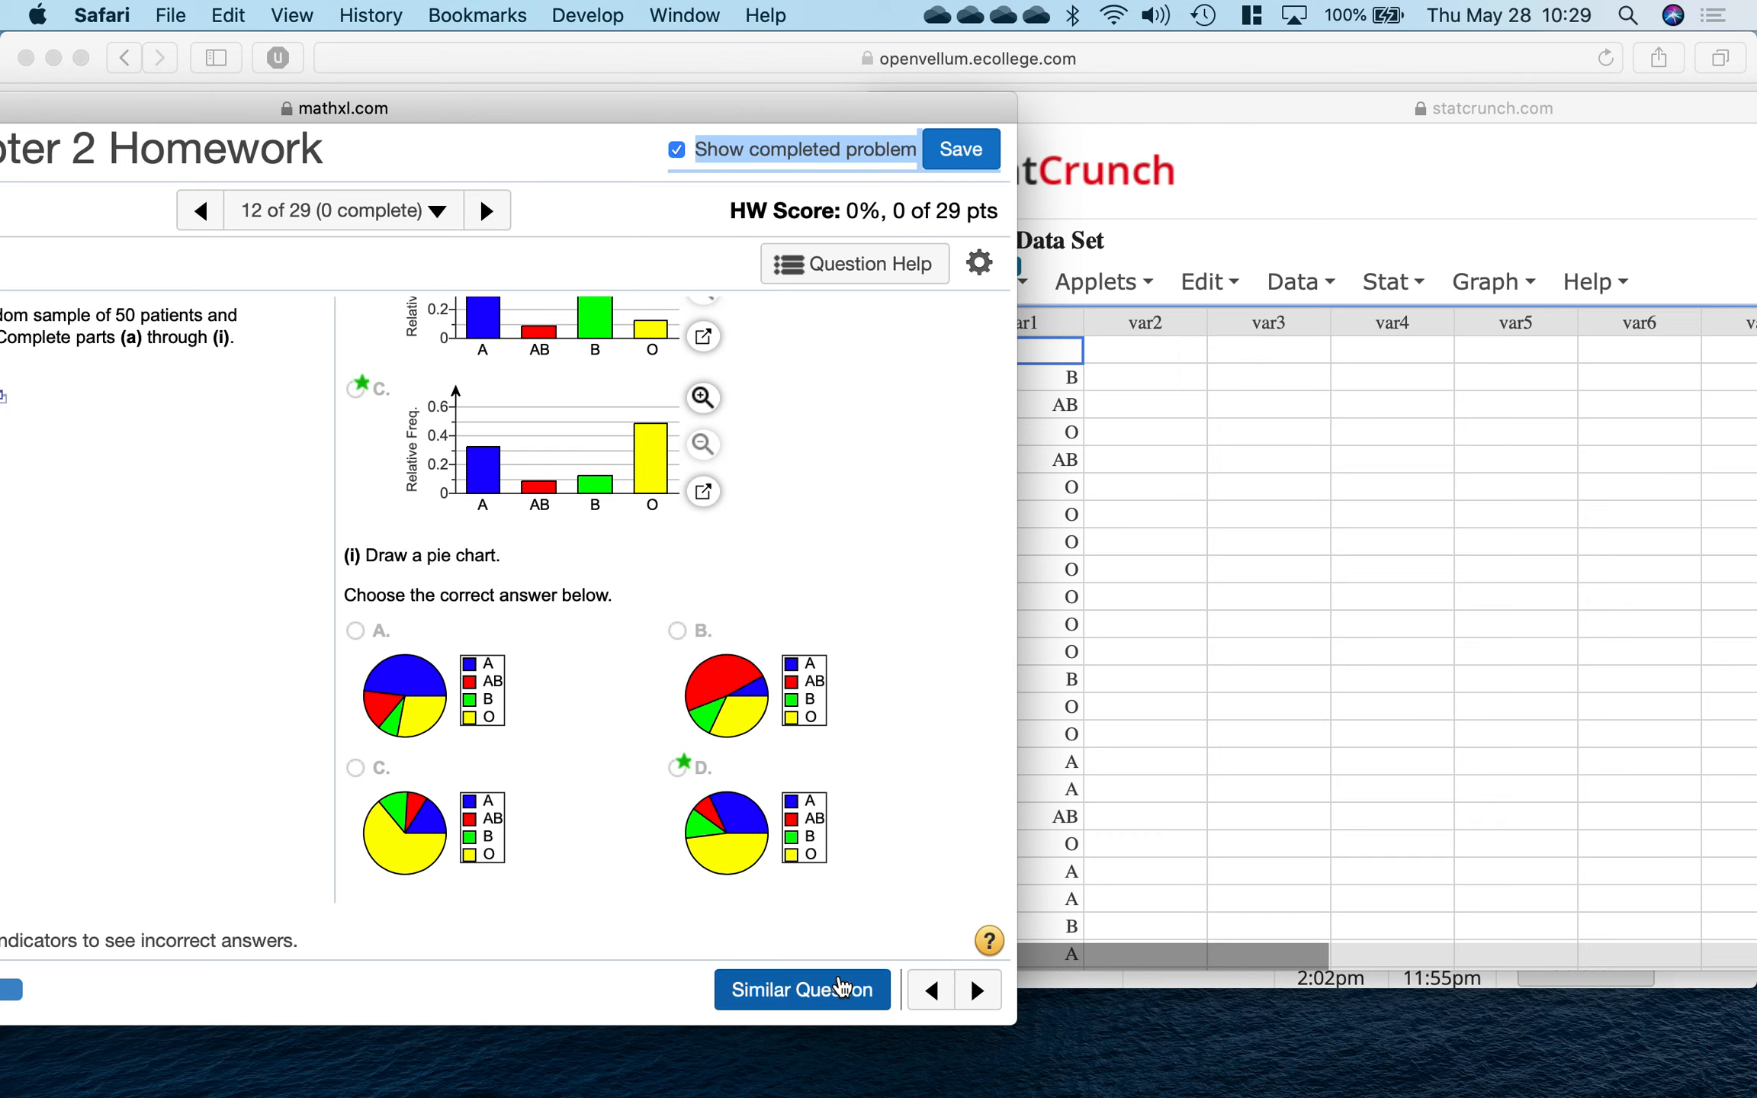
left_click(1541, 512)
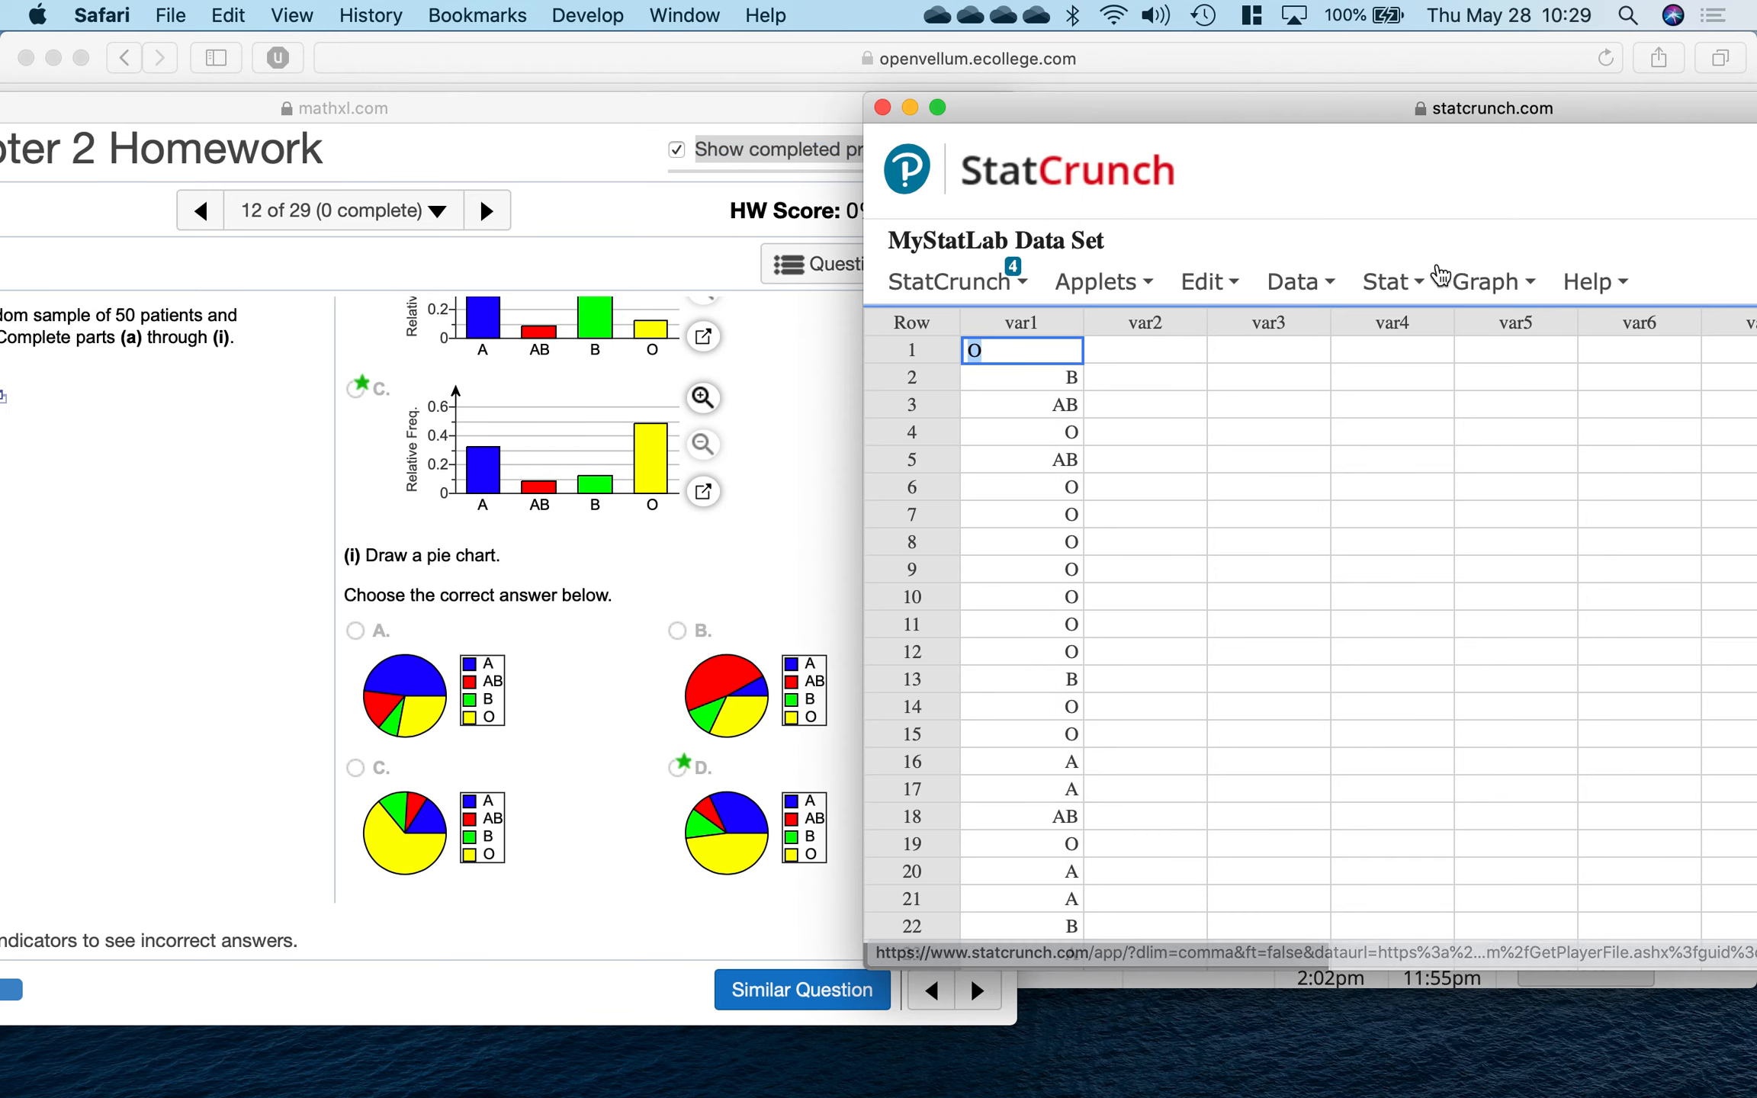
Step: Create a pie chart from the var1 data displaying Count, and move the chart aside to free space in the StatCrunch window
left_click(1493, 282)
left_click(1503, 282)
left_click(1503, 282)
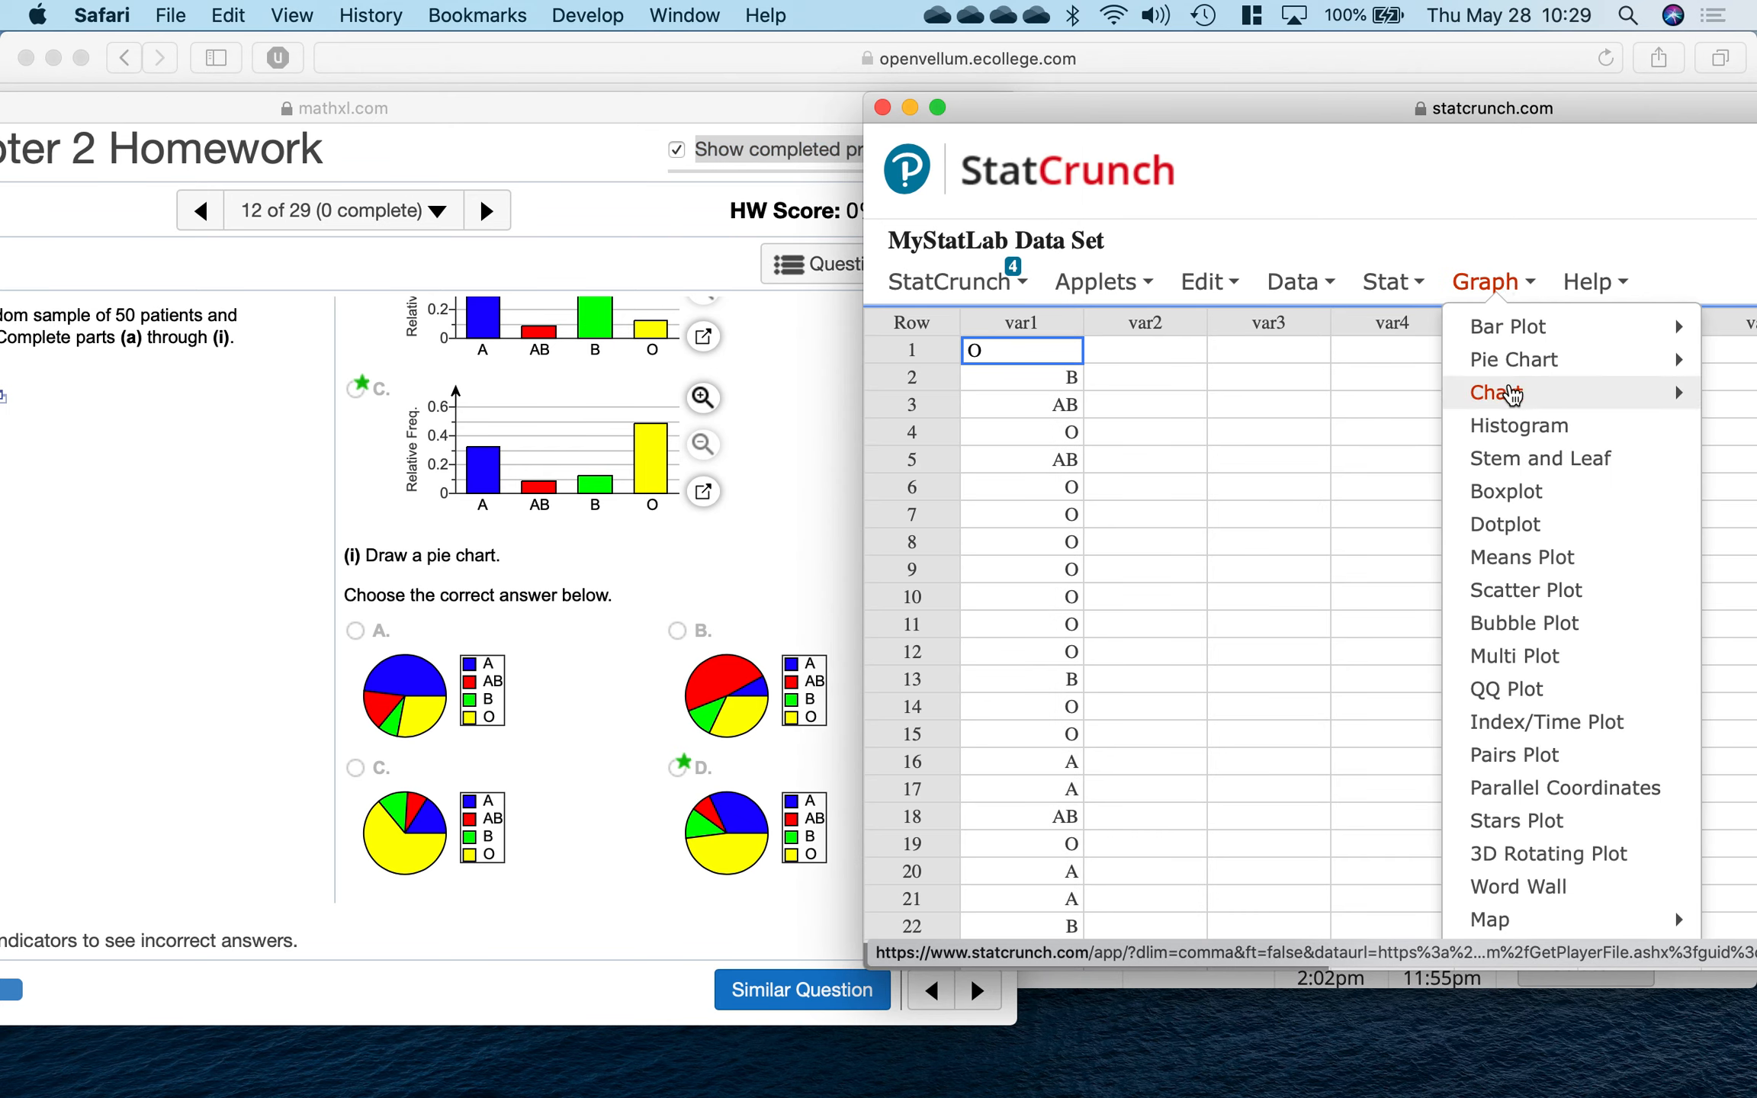
mouse_move(1528, 370)
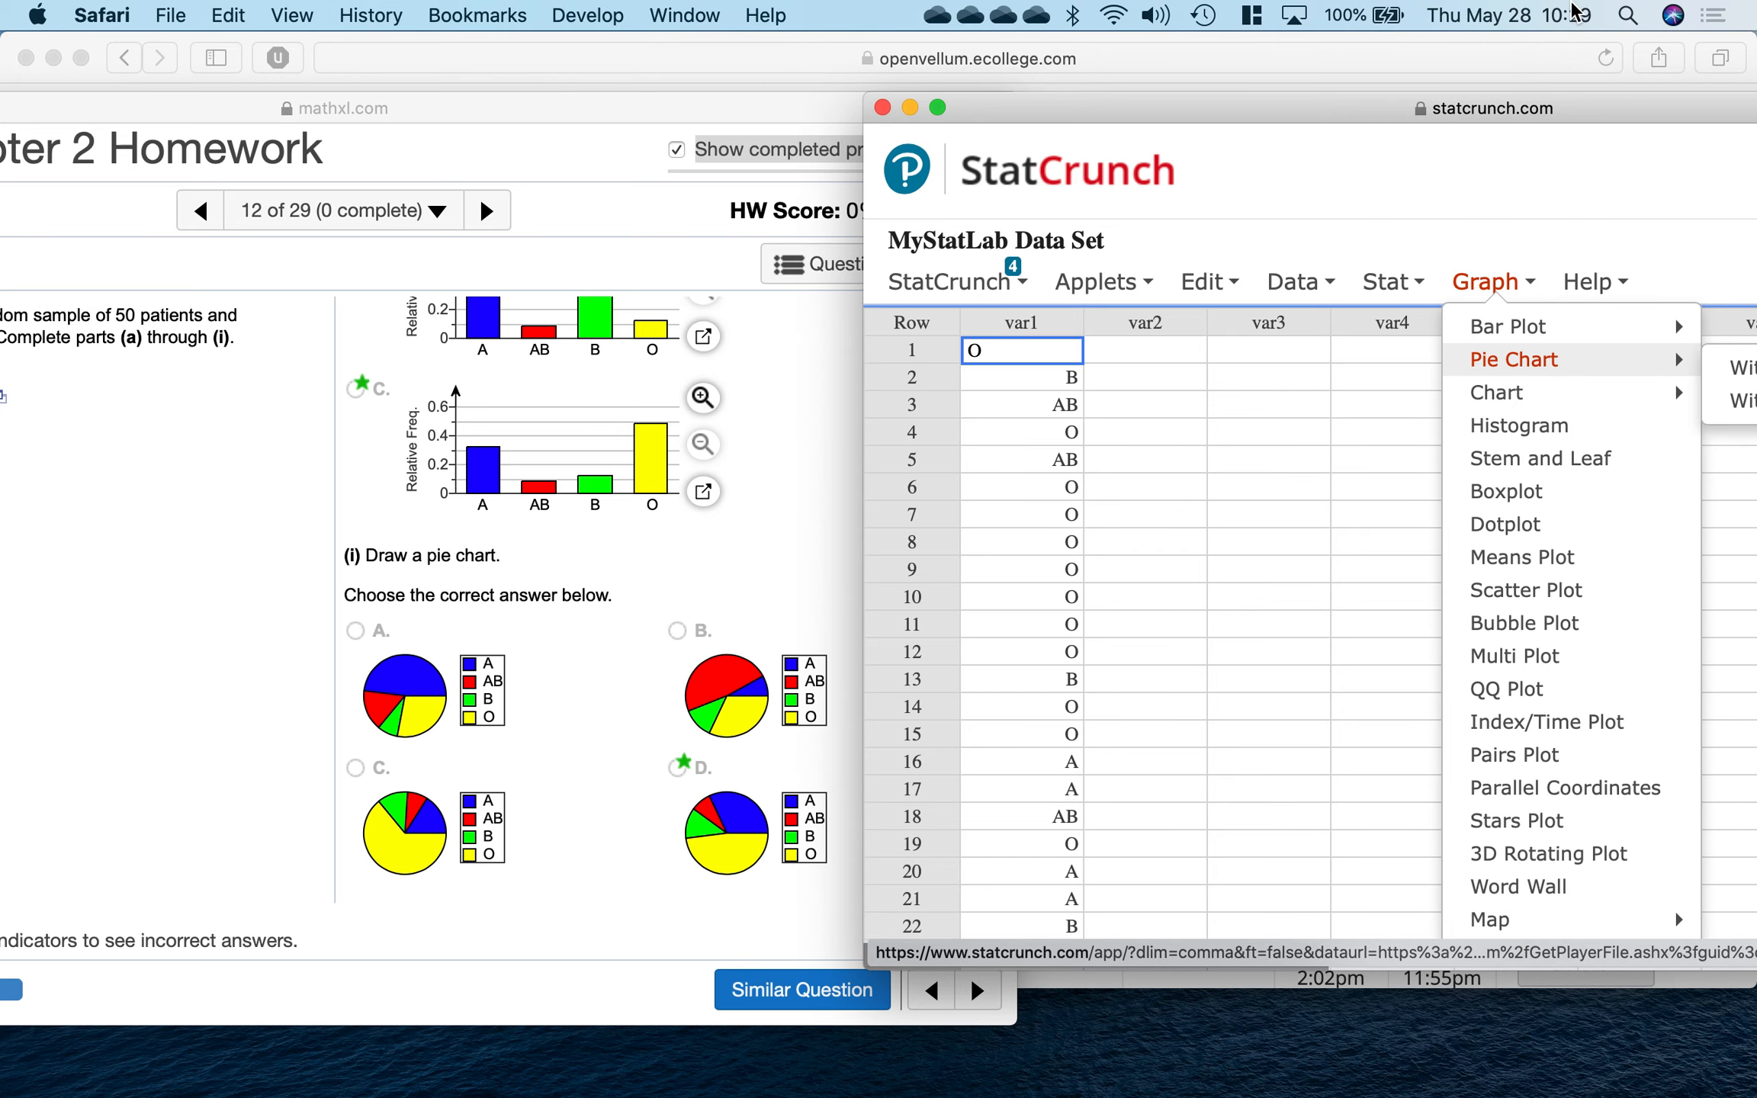
left_click_drag(1645, 117, 1220, 113)
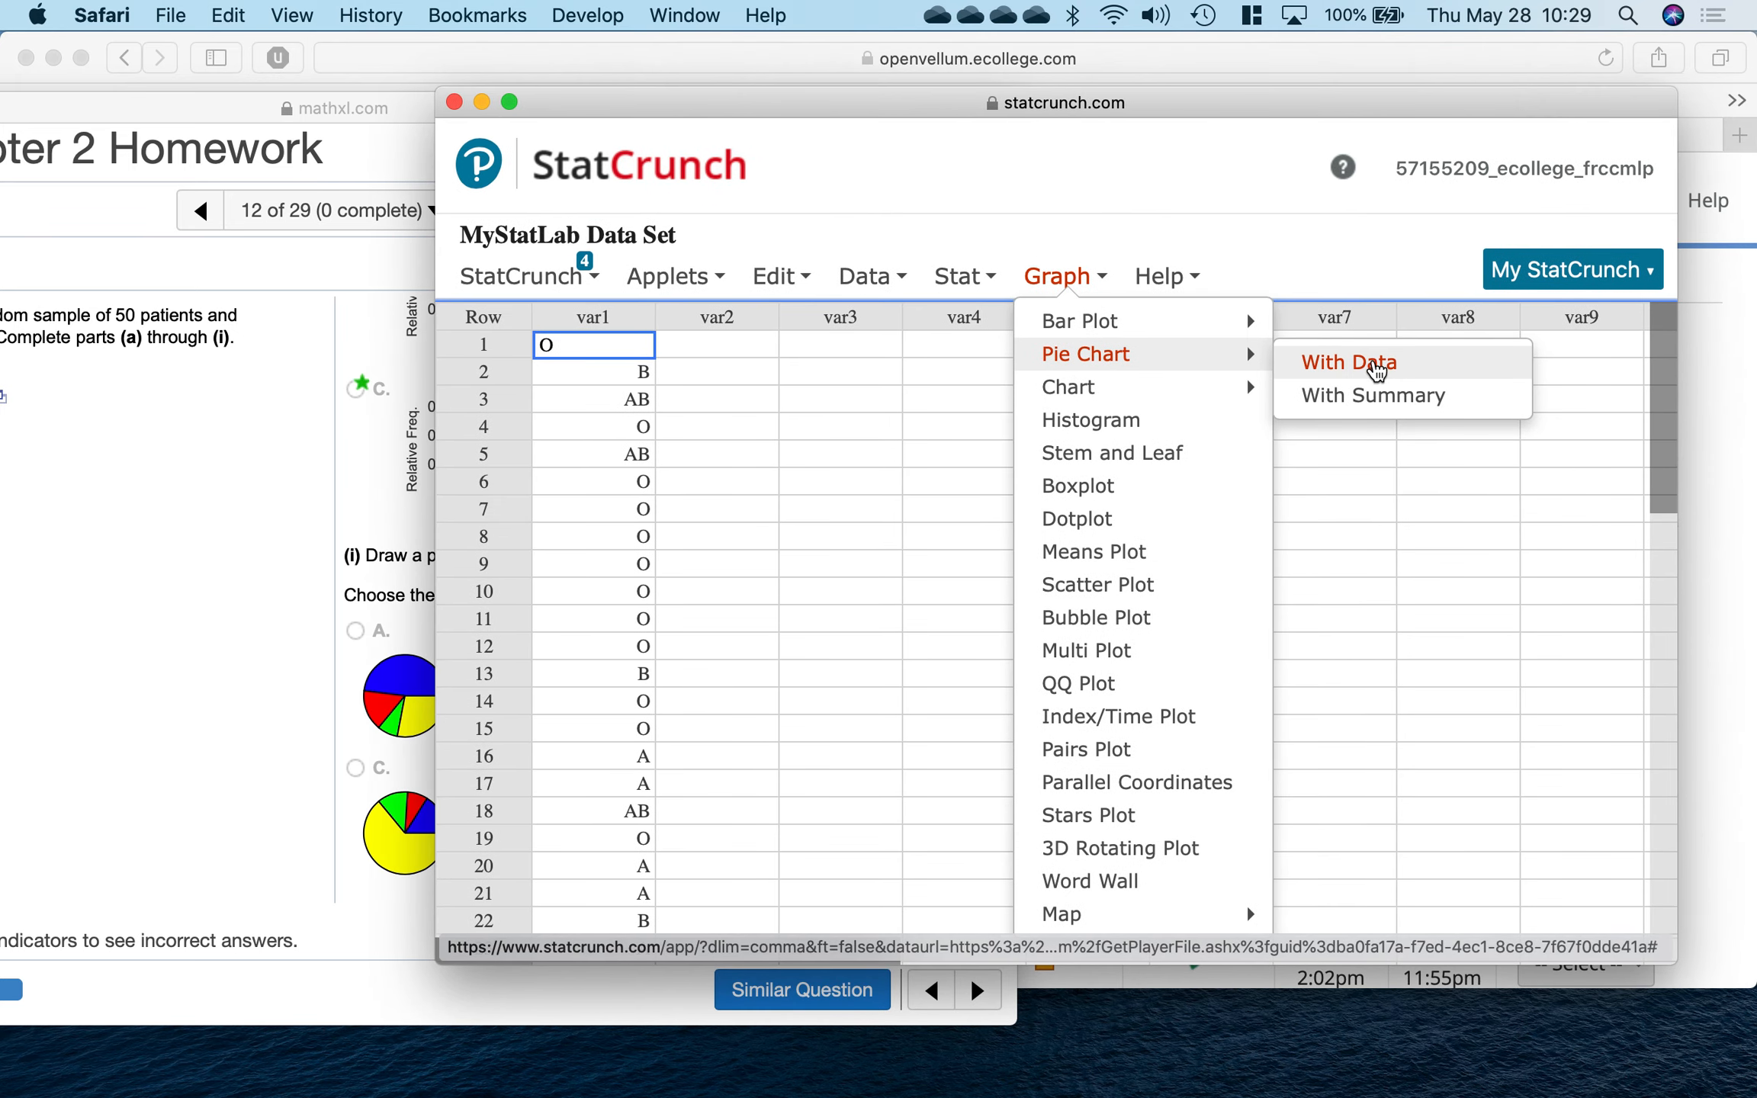
left_click(1369, 364)
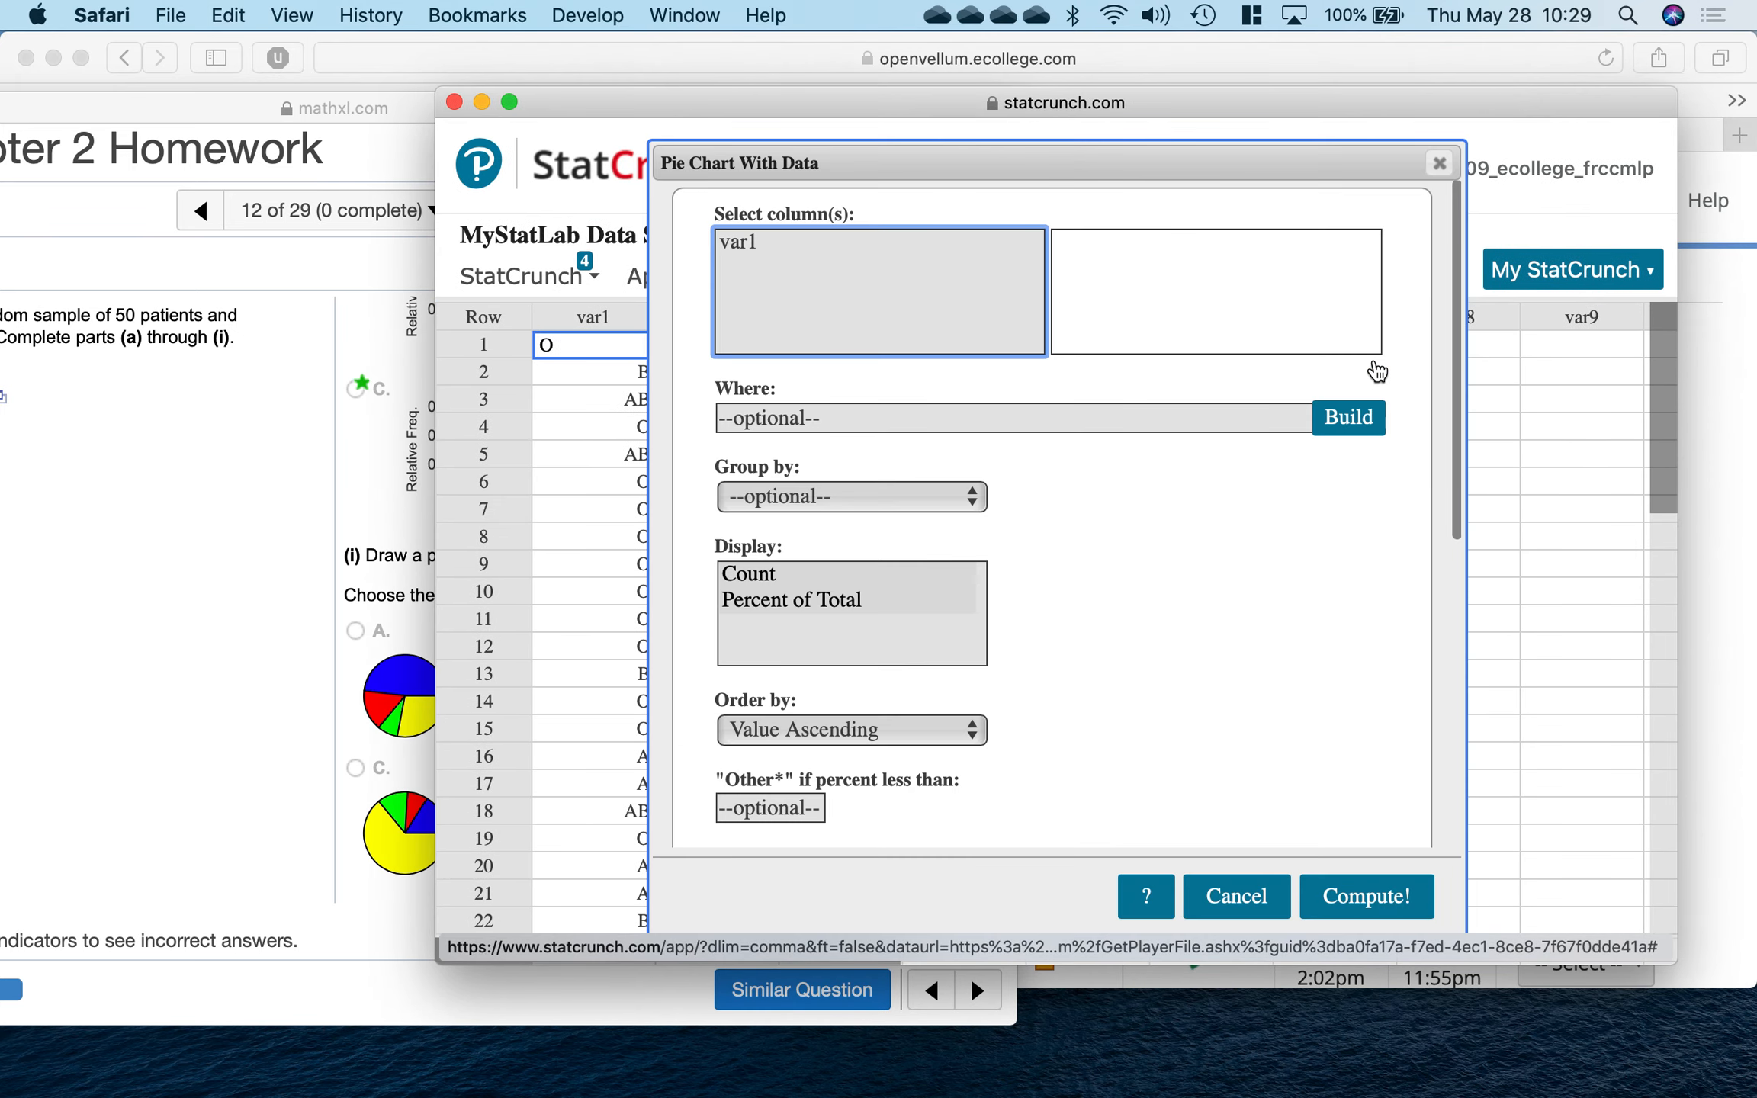
left_click(854, 261)
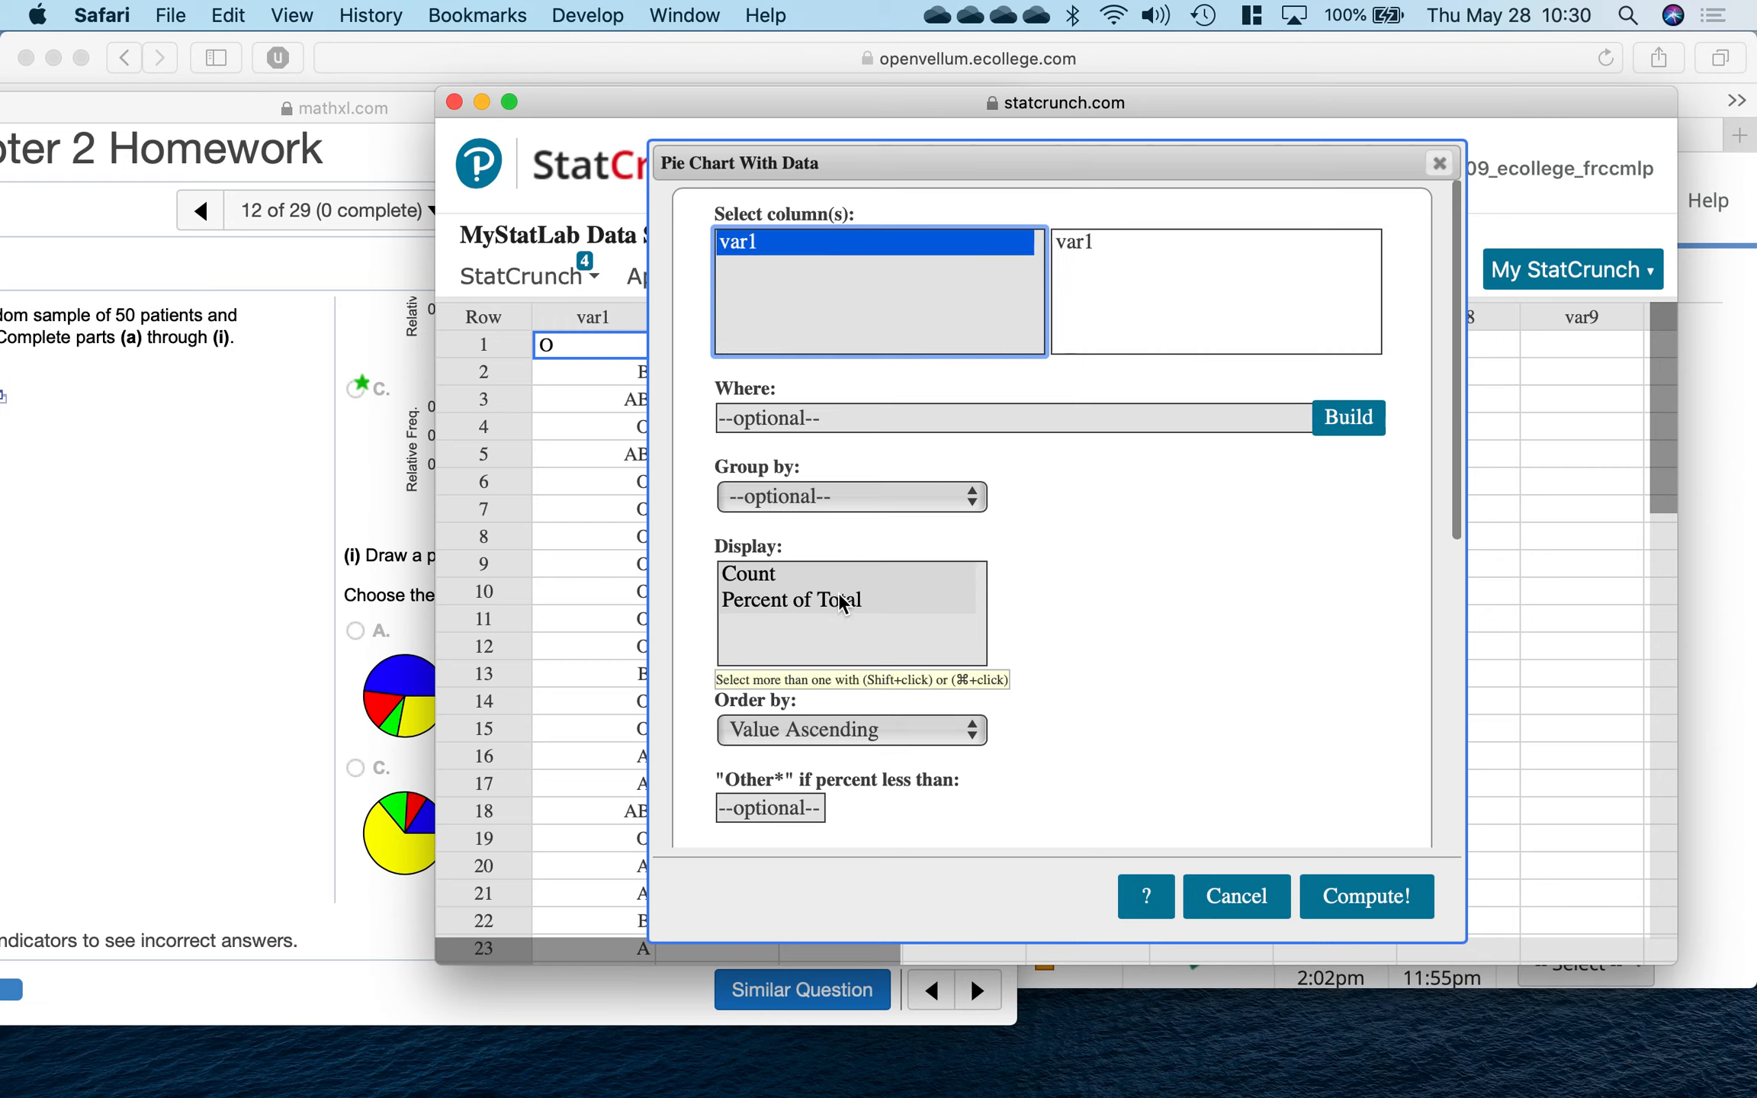
left_click(784, 576)
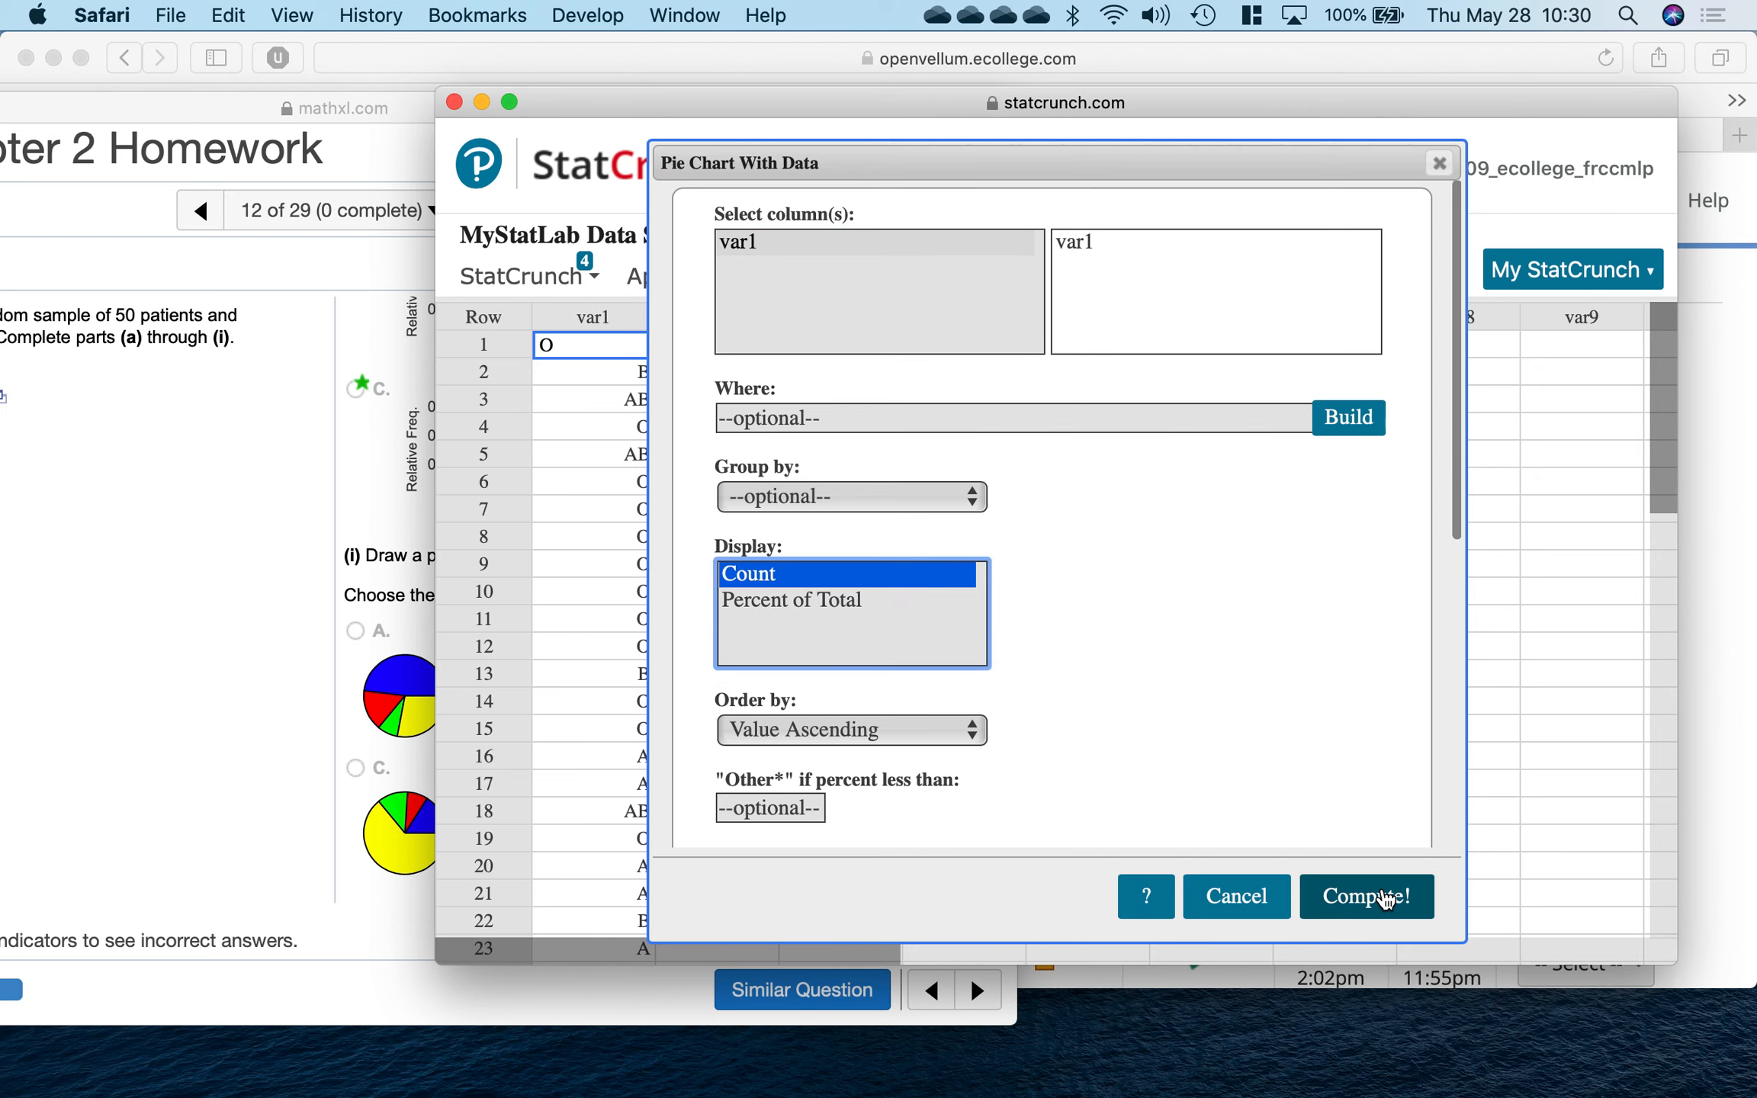
left_click(1386, 901)
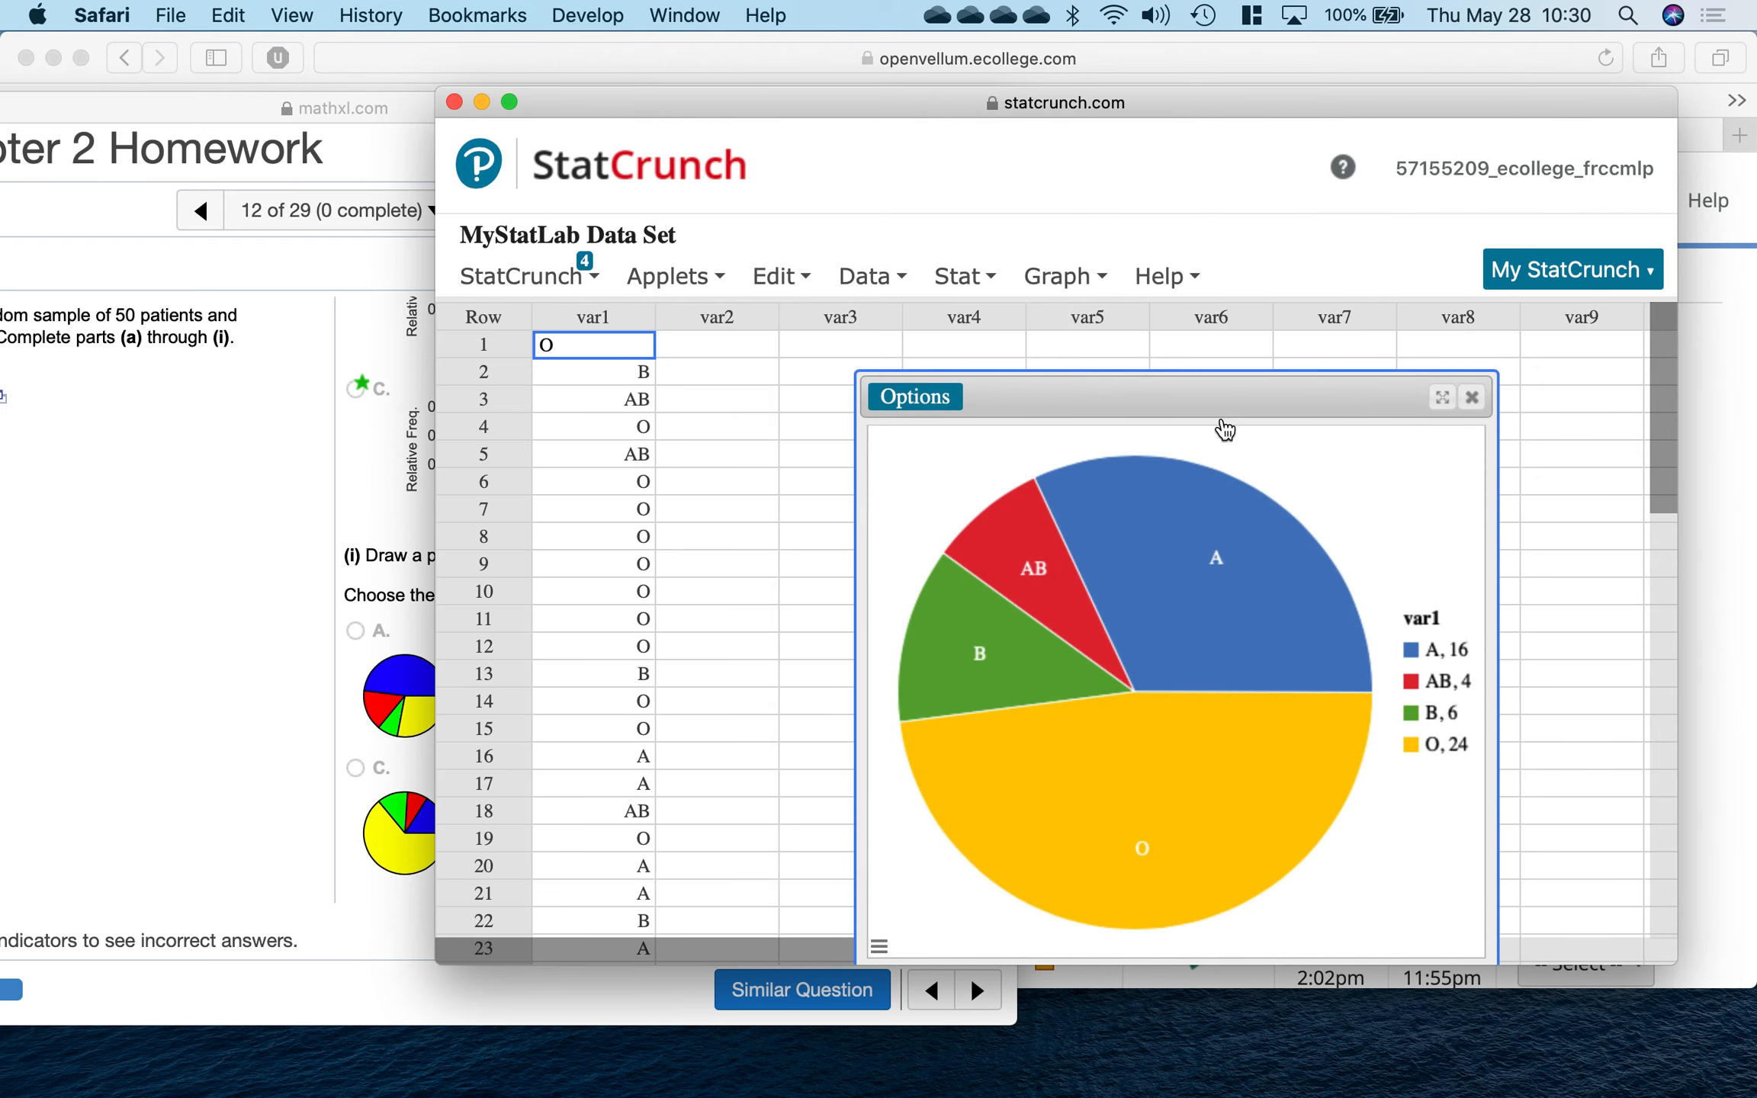
left_click_drag(1015, 410, 1188, 364)
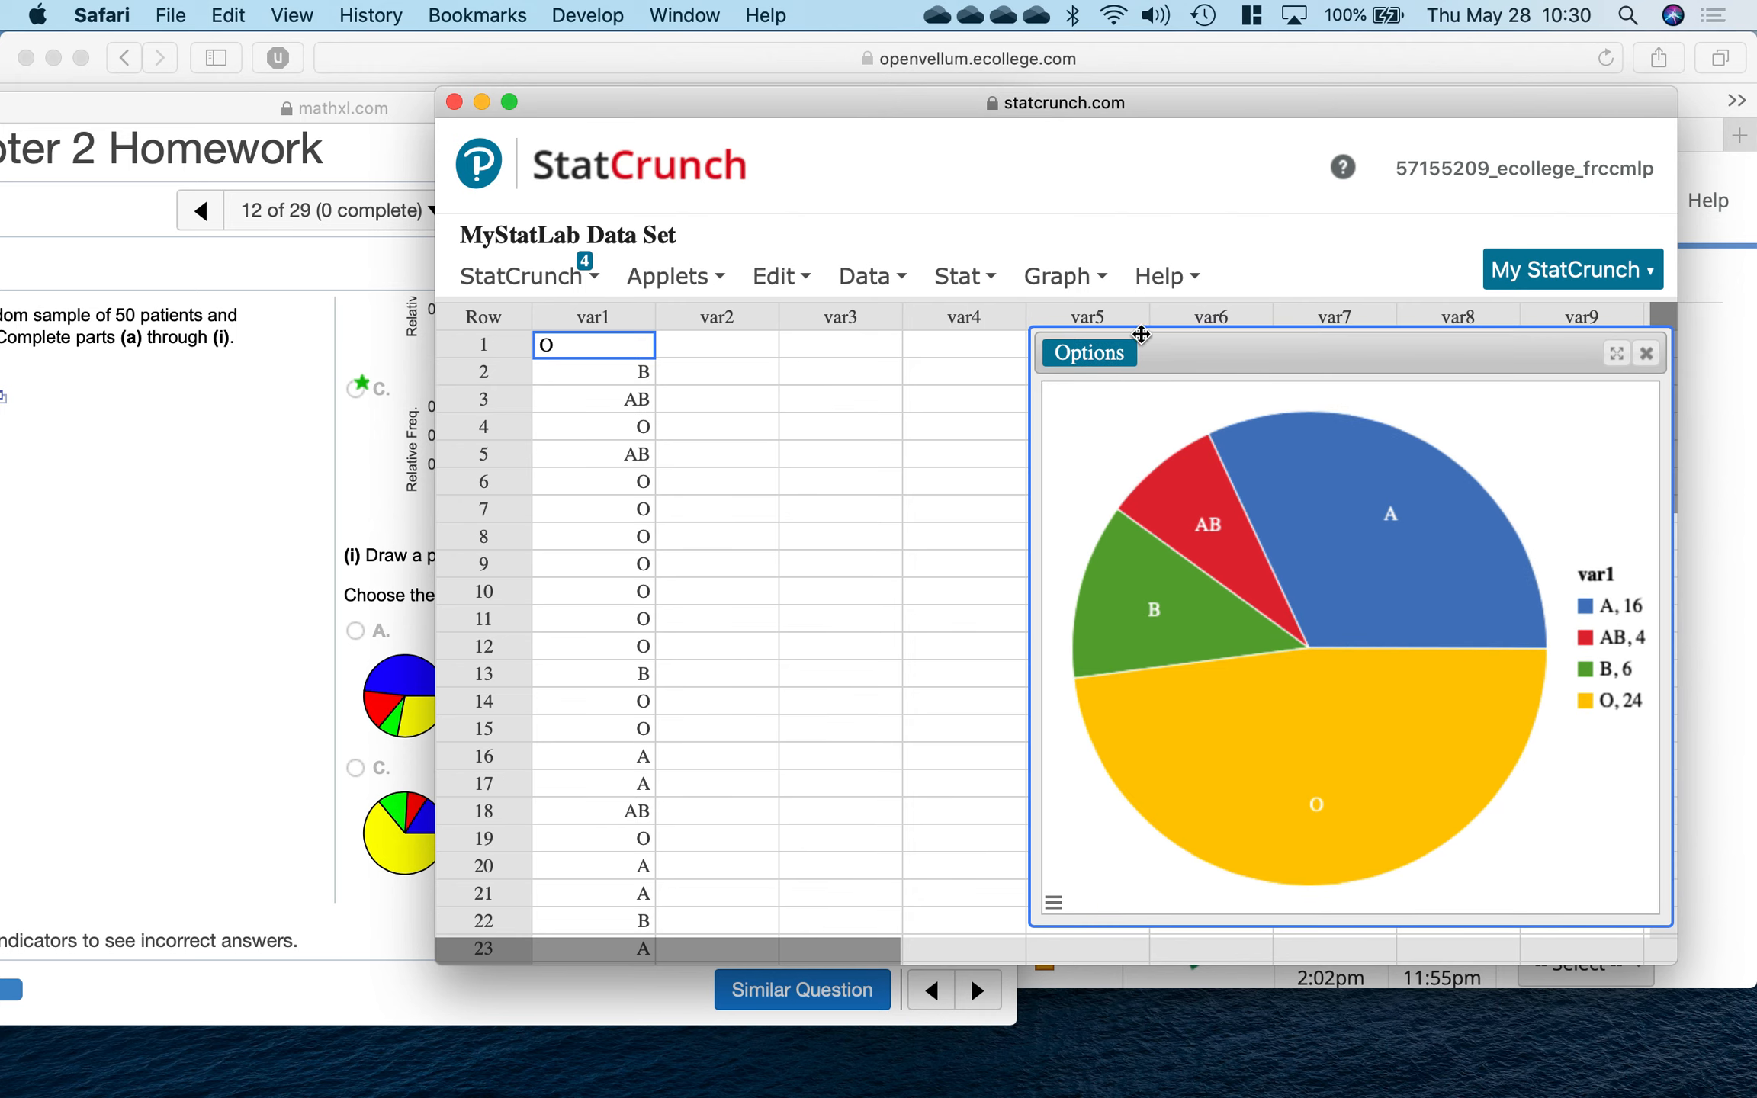
Step: Create a second pie chart of var1 displaying Percent of Total, and place it beside the count pie chart
left_click(1057, 276)
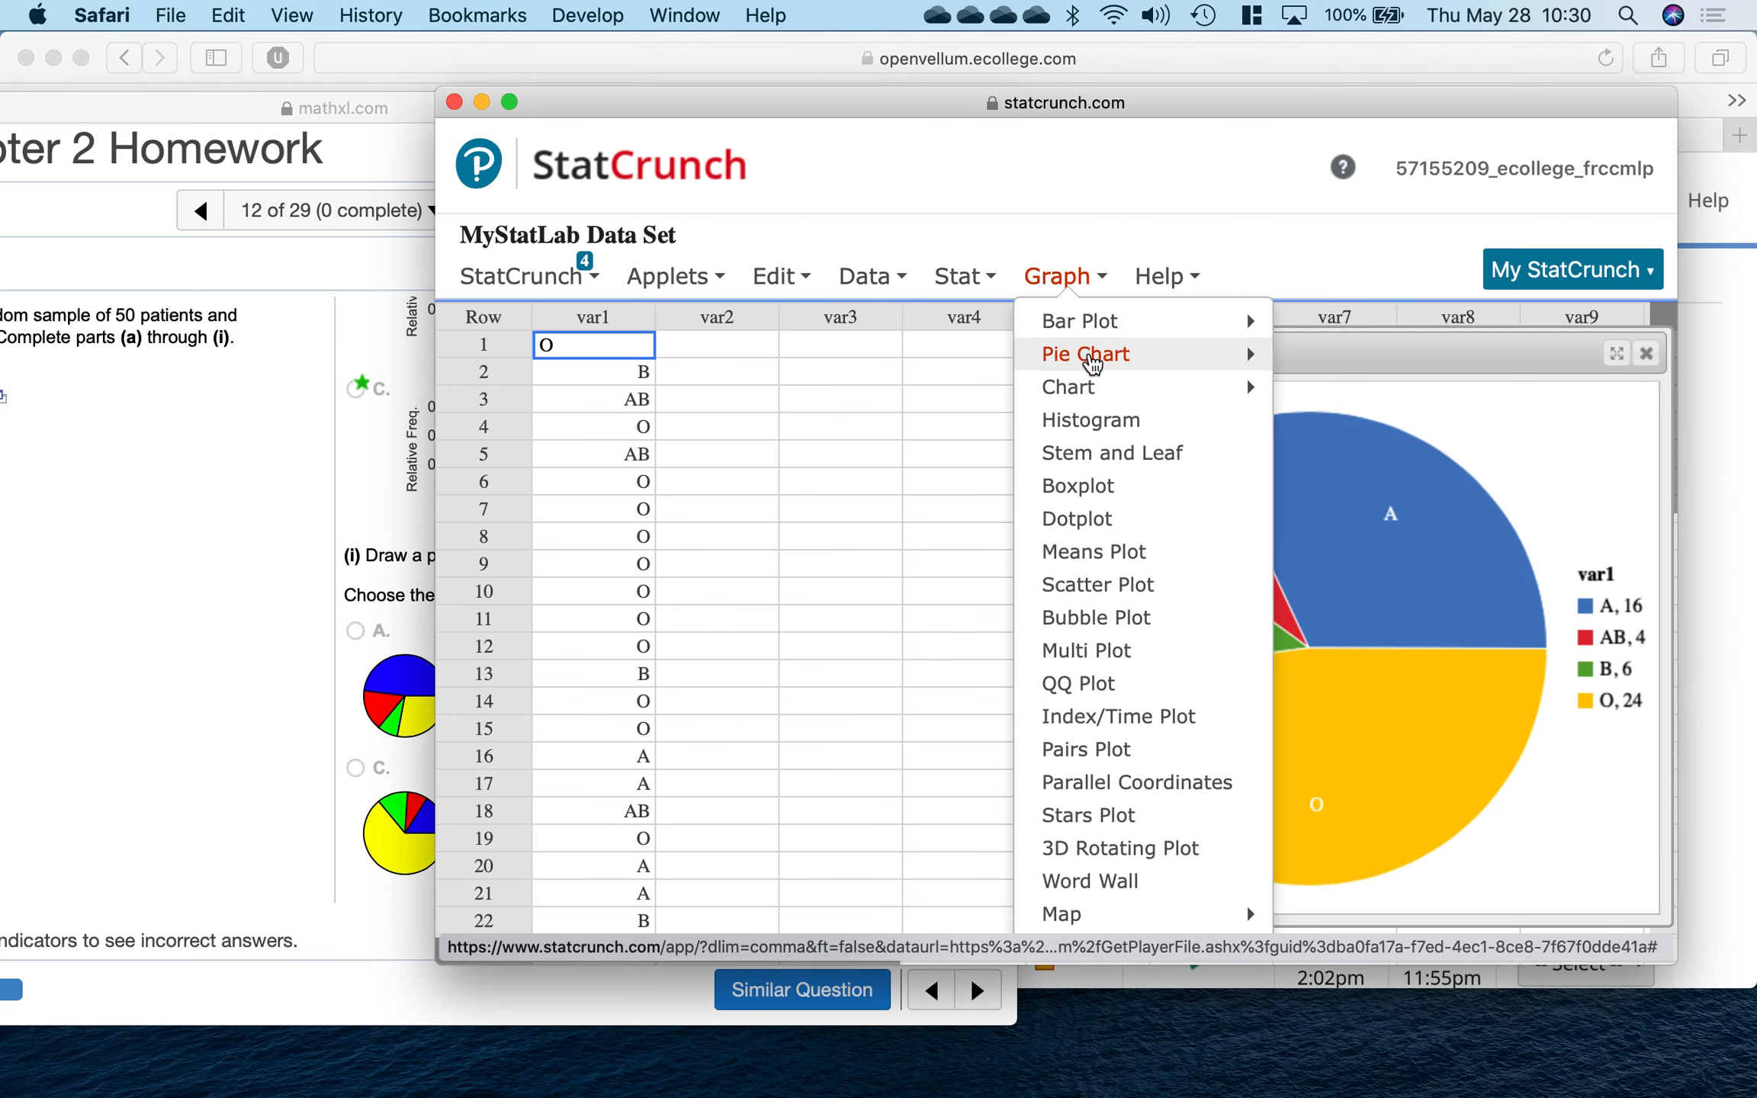
mouse_move(1102, 367)
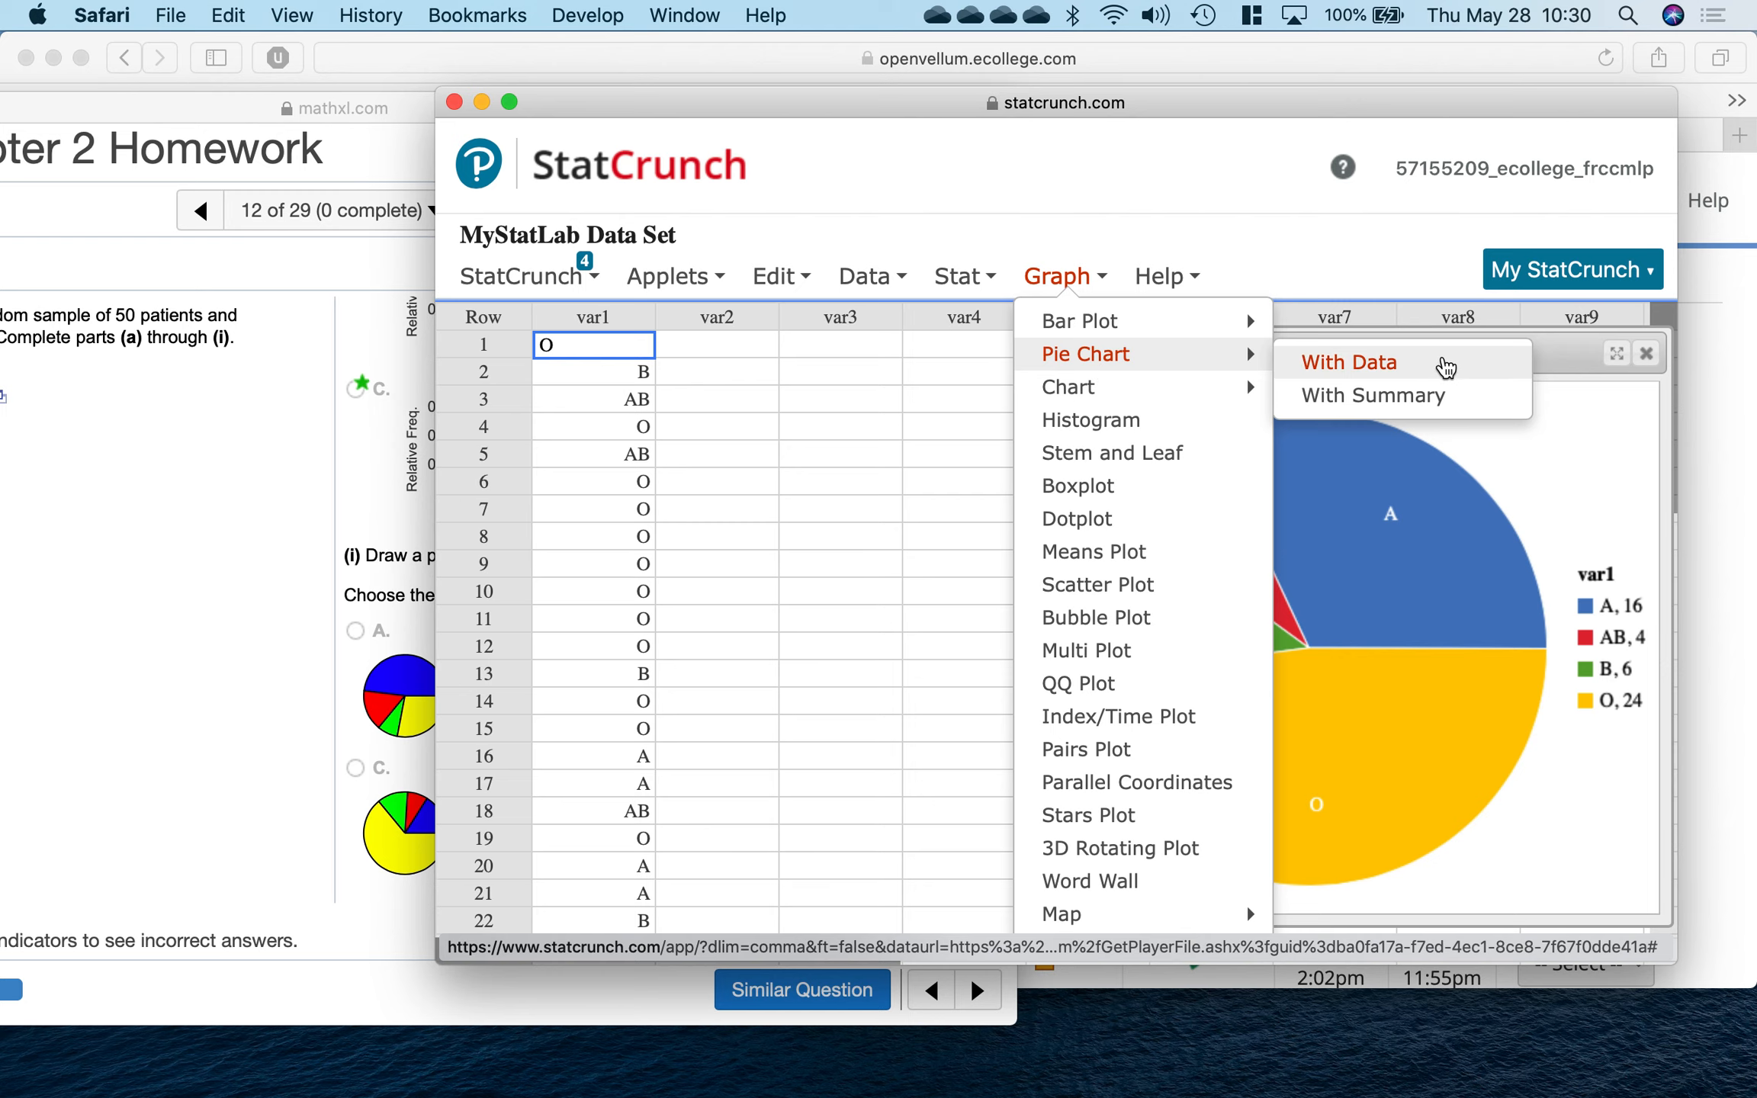
left_click(1442, 365)
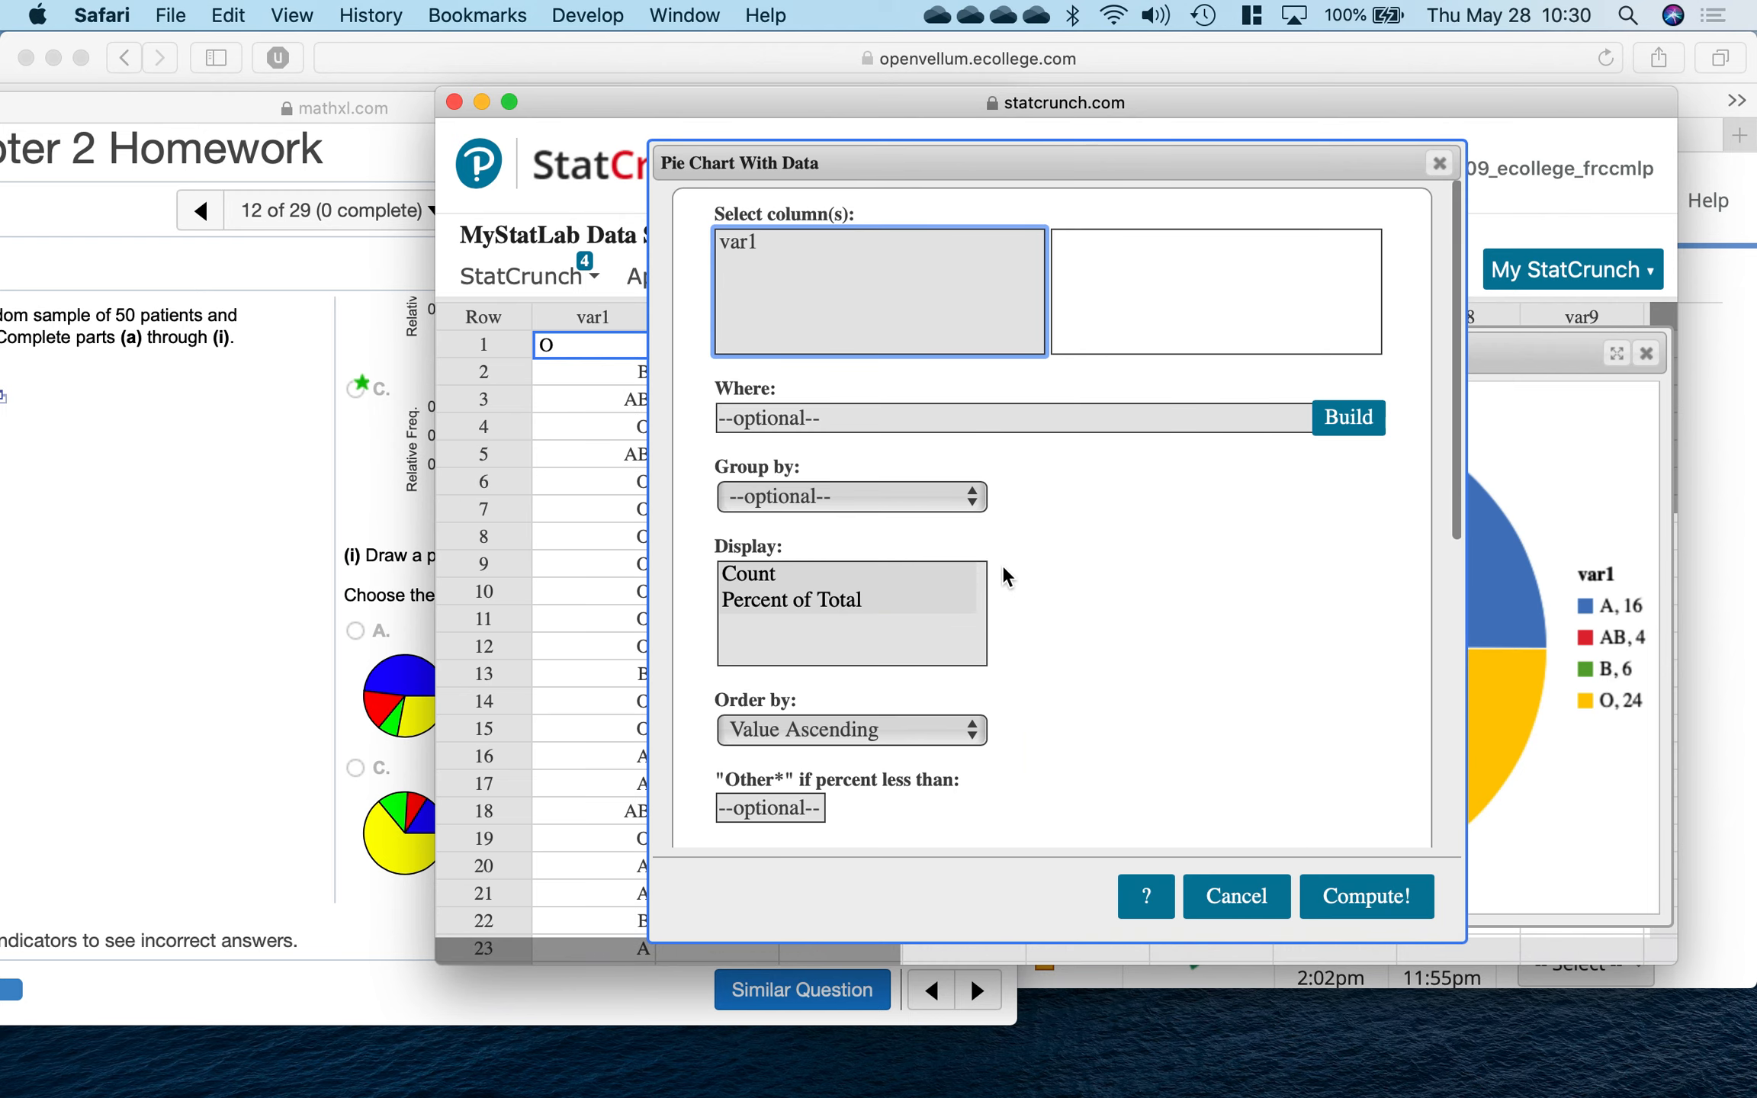
left_click(821, 602)
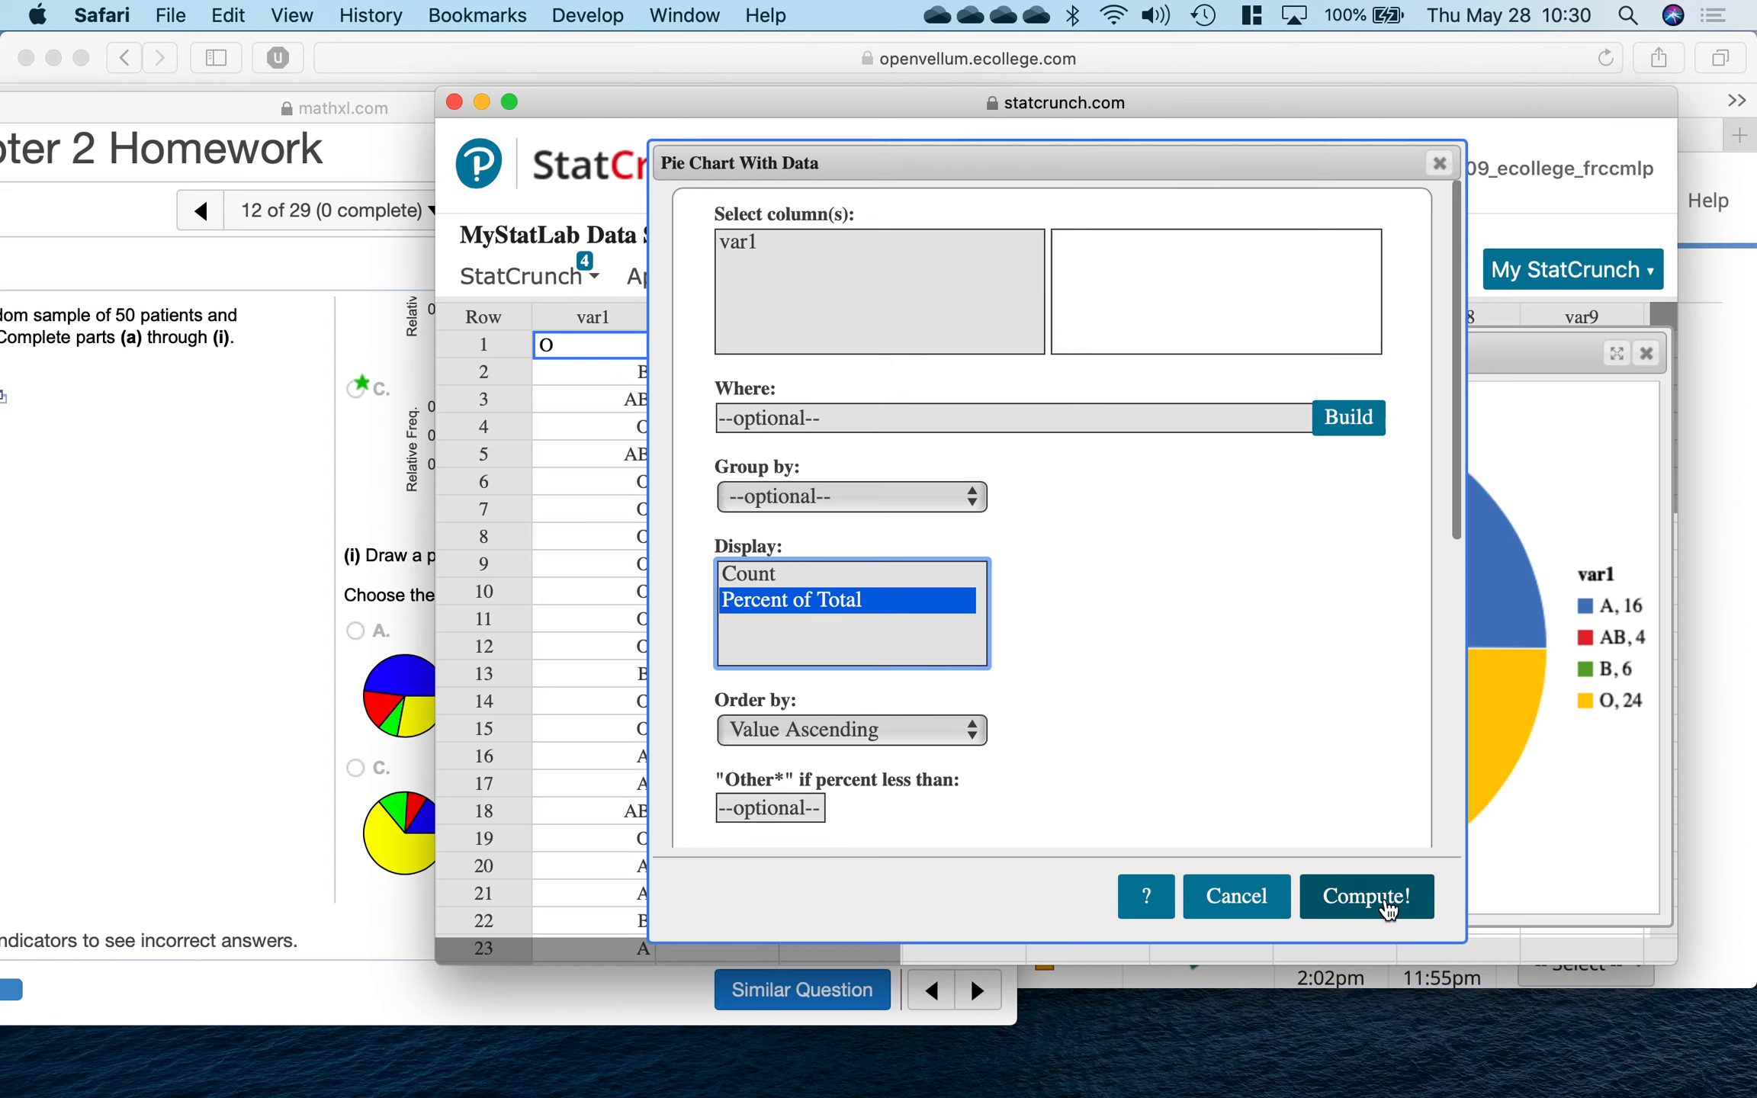
left_click(1369, 896)
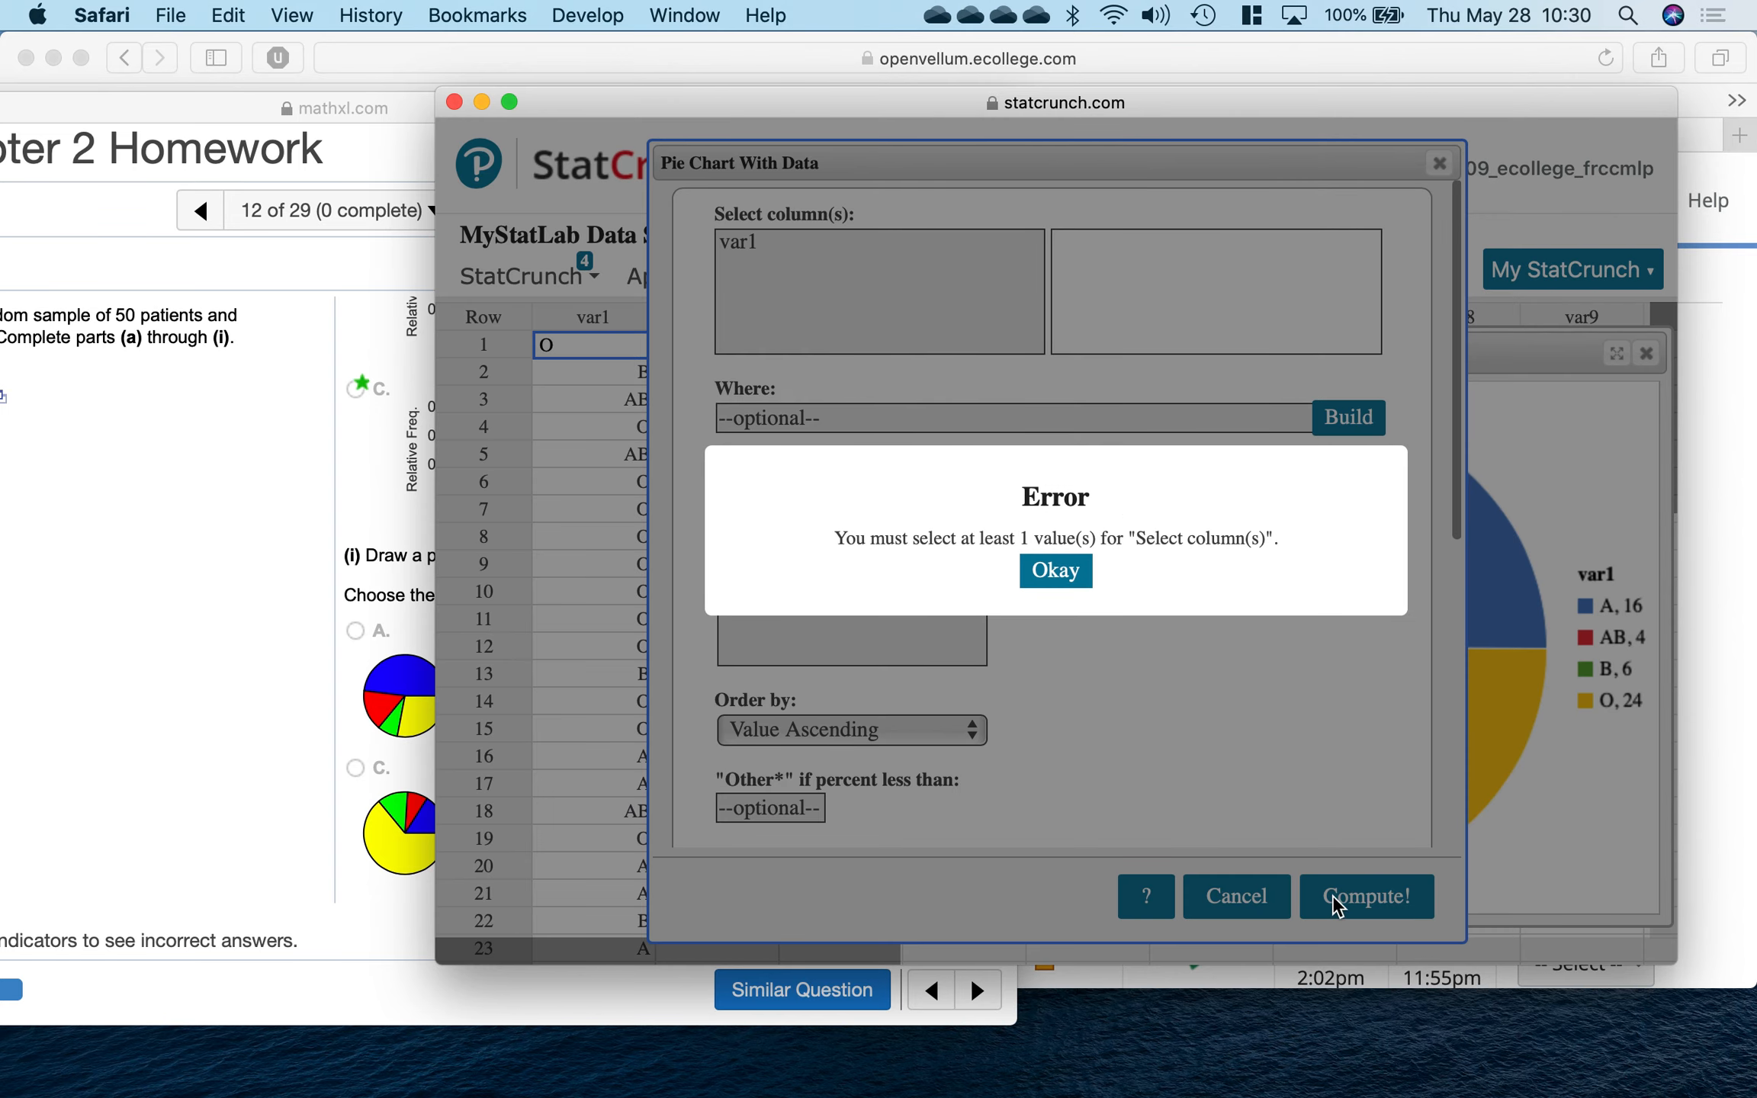
left_click(1055, 571)
left_click(778, 244)
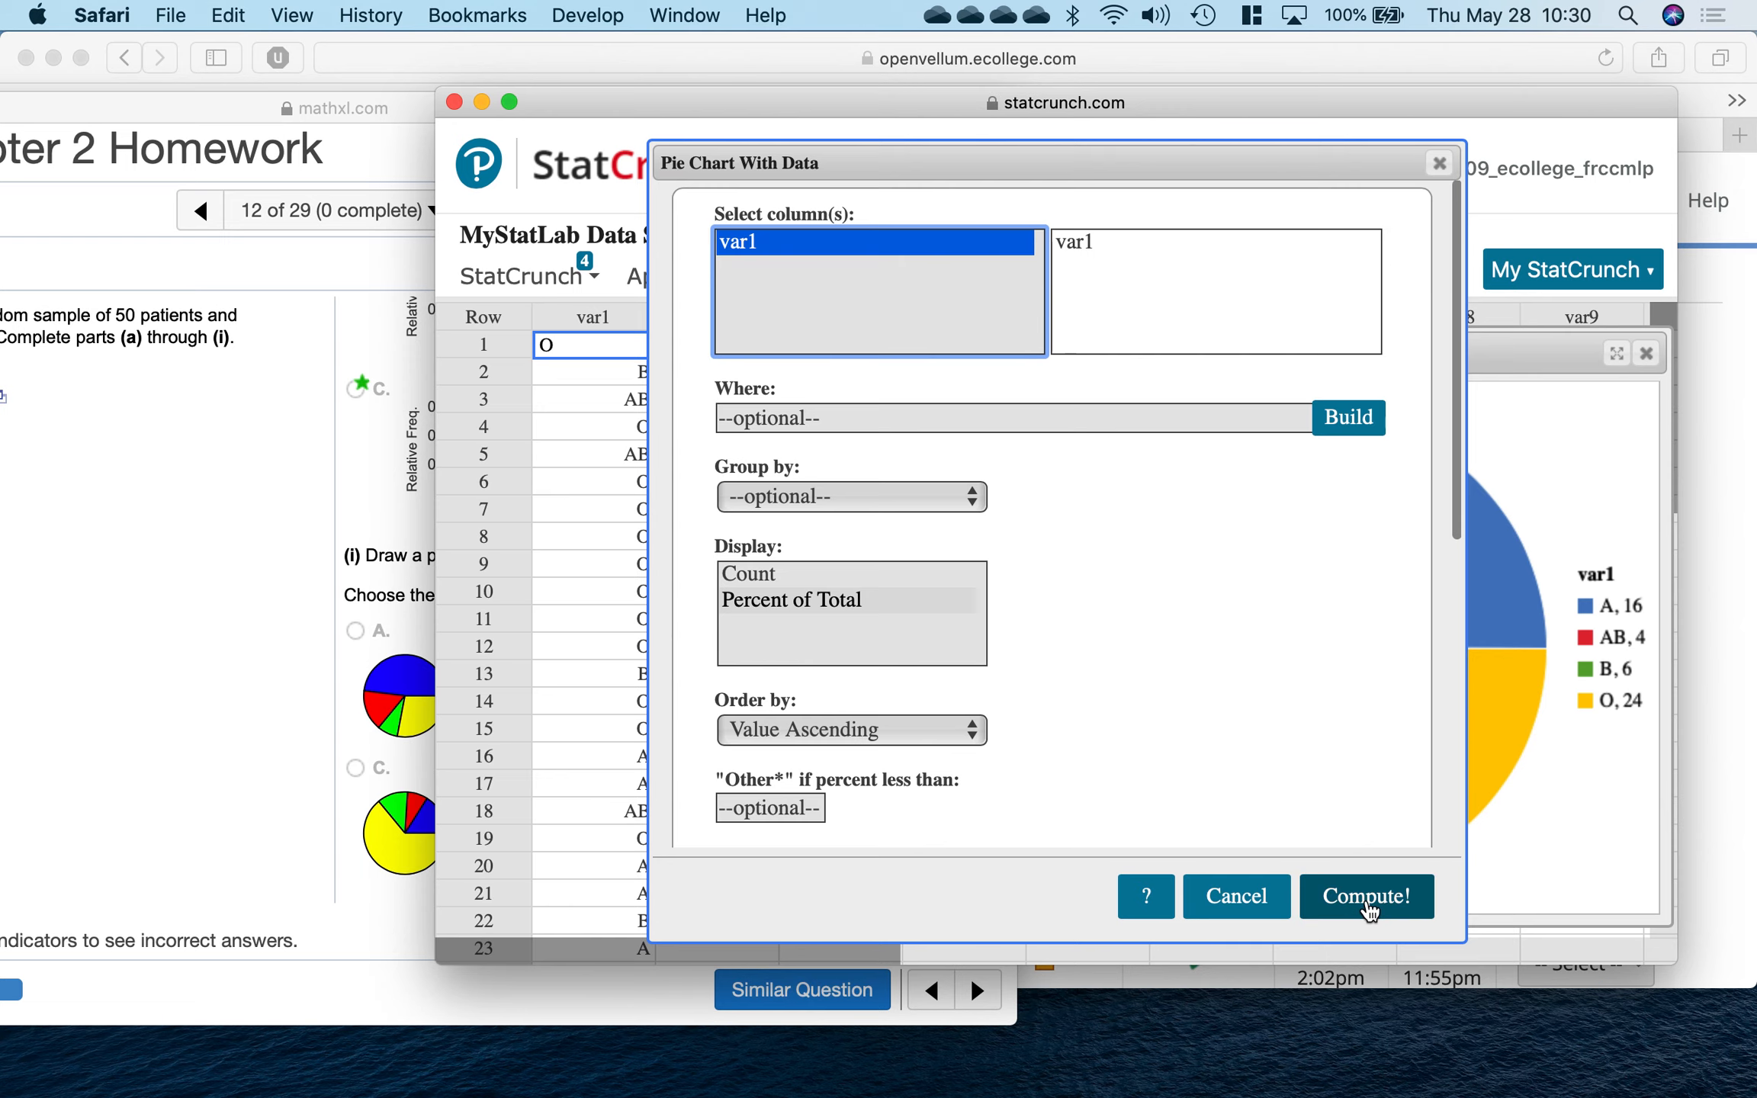
left_click(1369, 900)
left_click_drag(1300, 405, 821, 359)
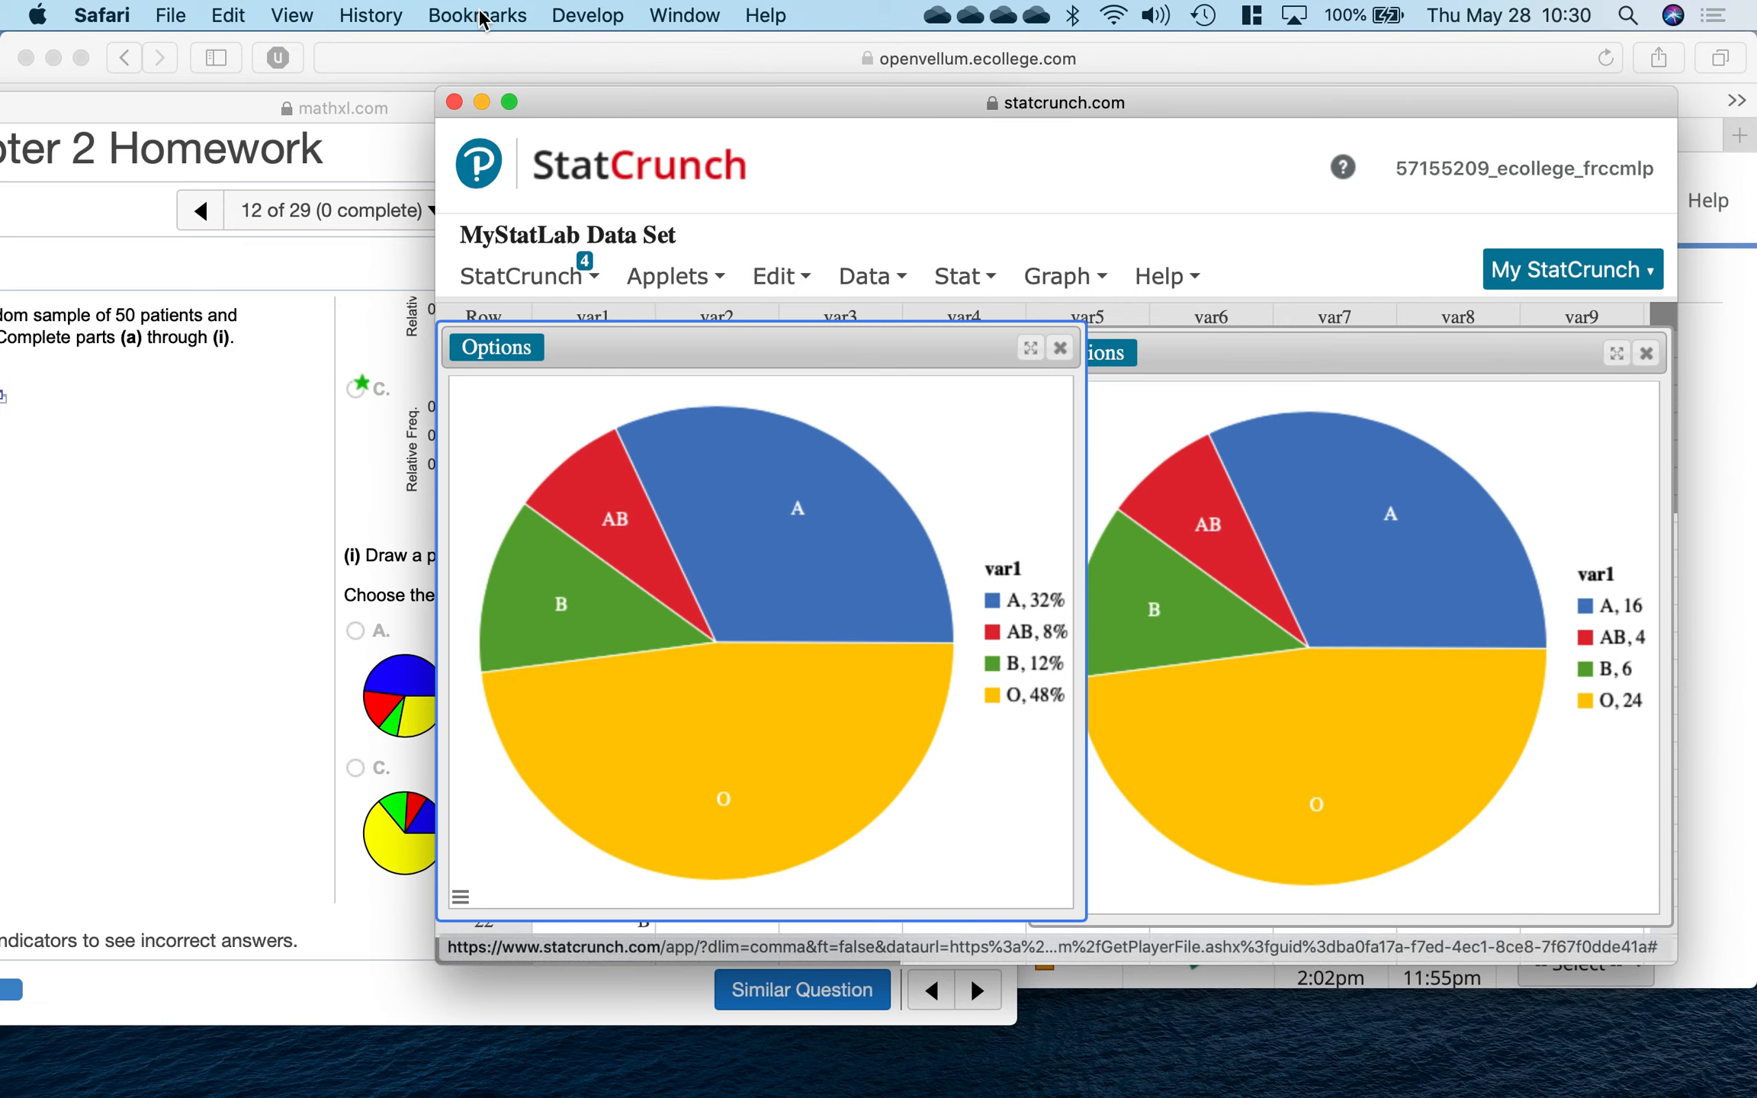
Step: Close the StatCrunch window and move the homework window so the whole question with its part (i) choices is in view
left_click(454, 102)
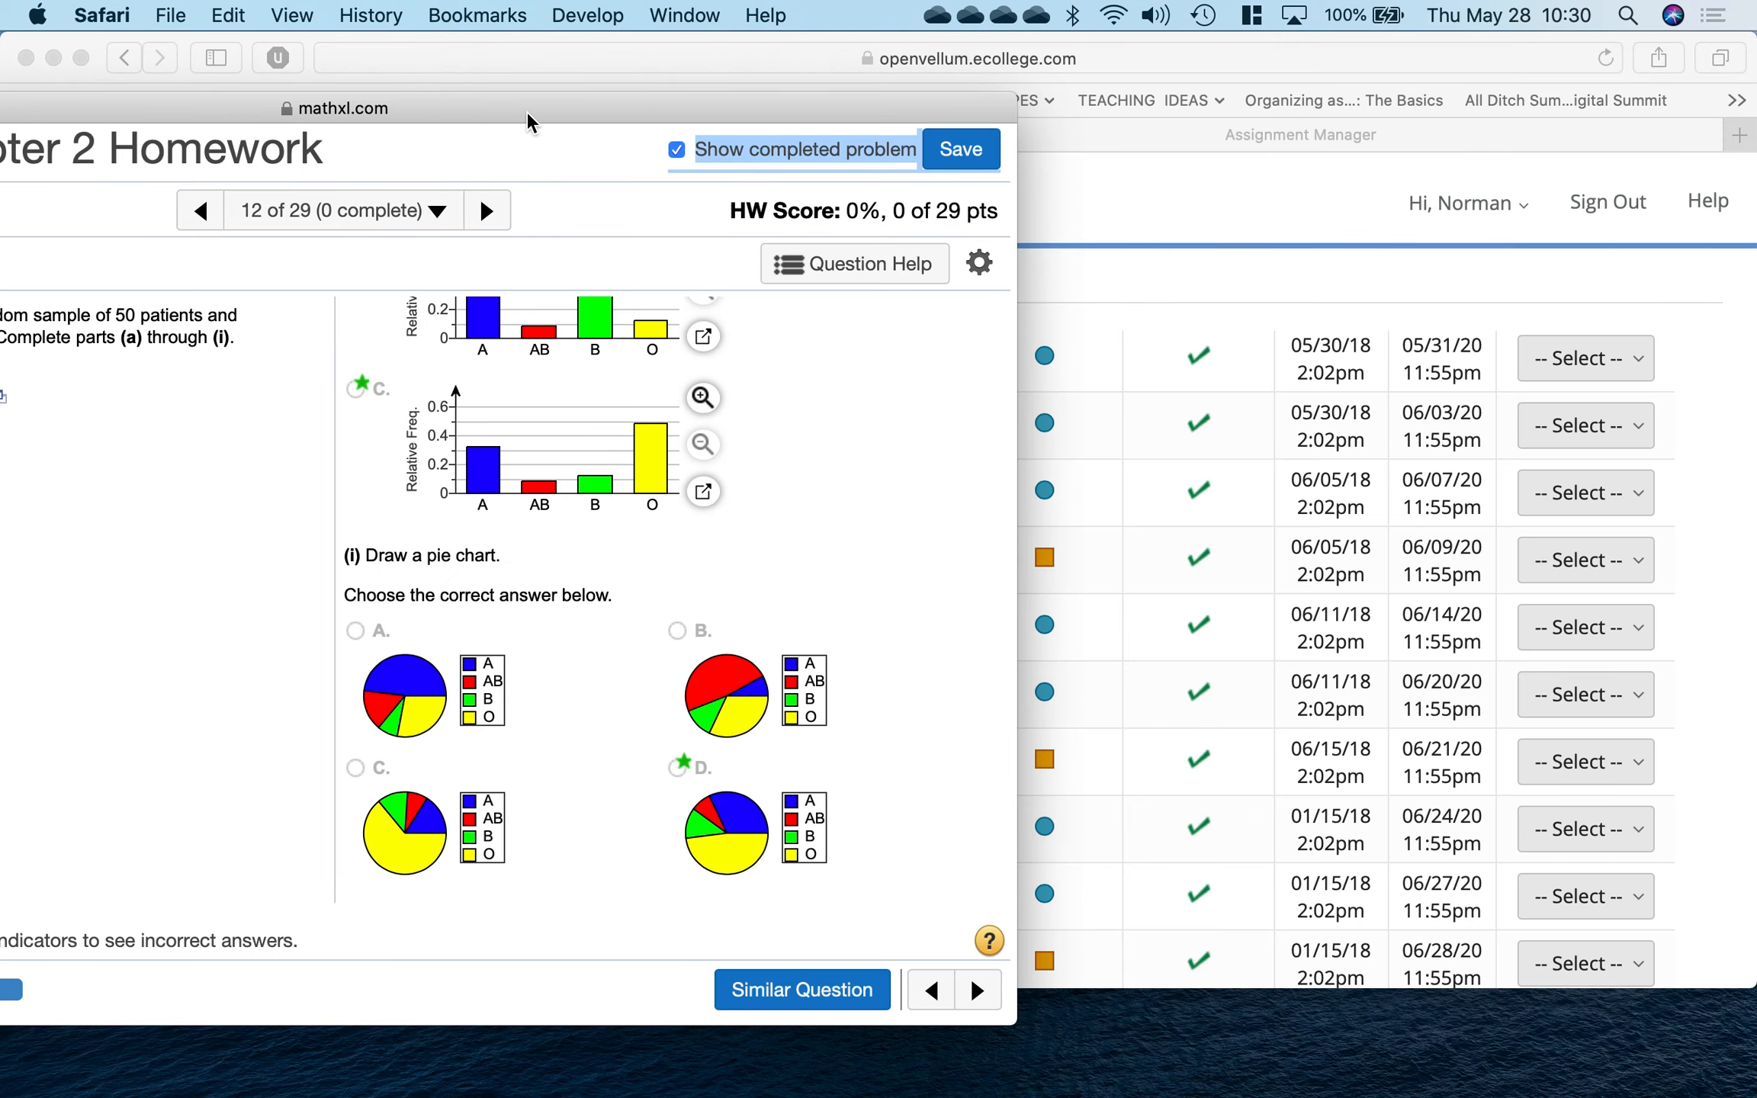
left_click_drag(530, 122, 1016, 86)
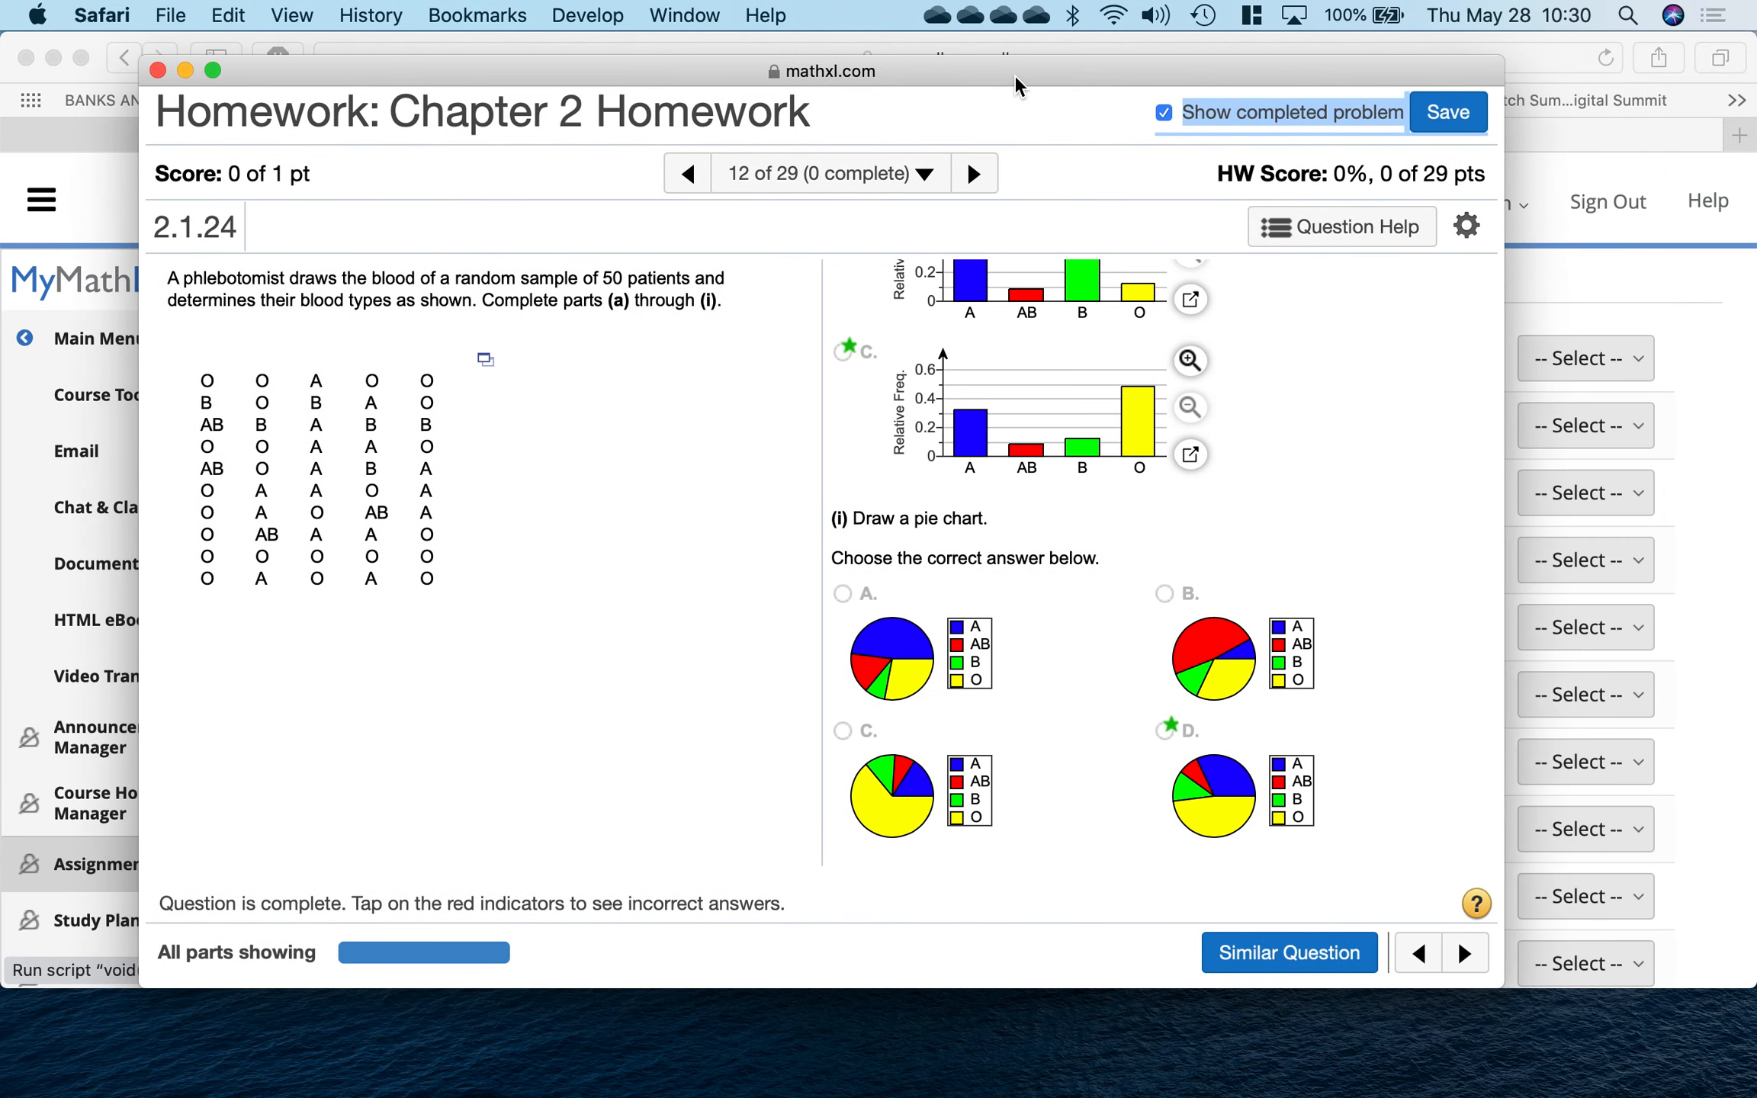